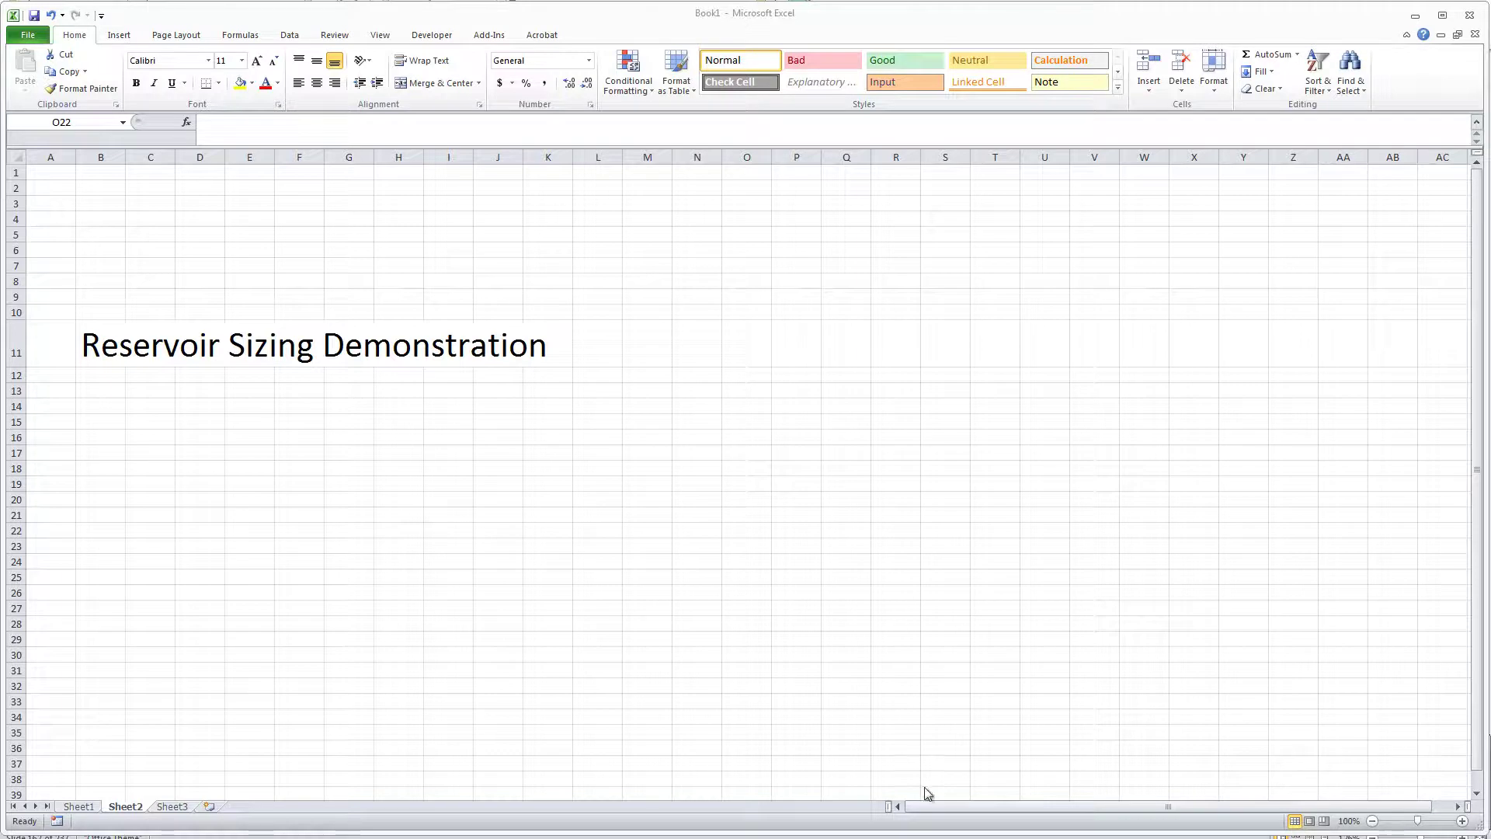
- Switch to Sheet1 to view the hourly Time and High Scale table and the demand chart
click(86, 807)
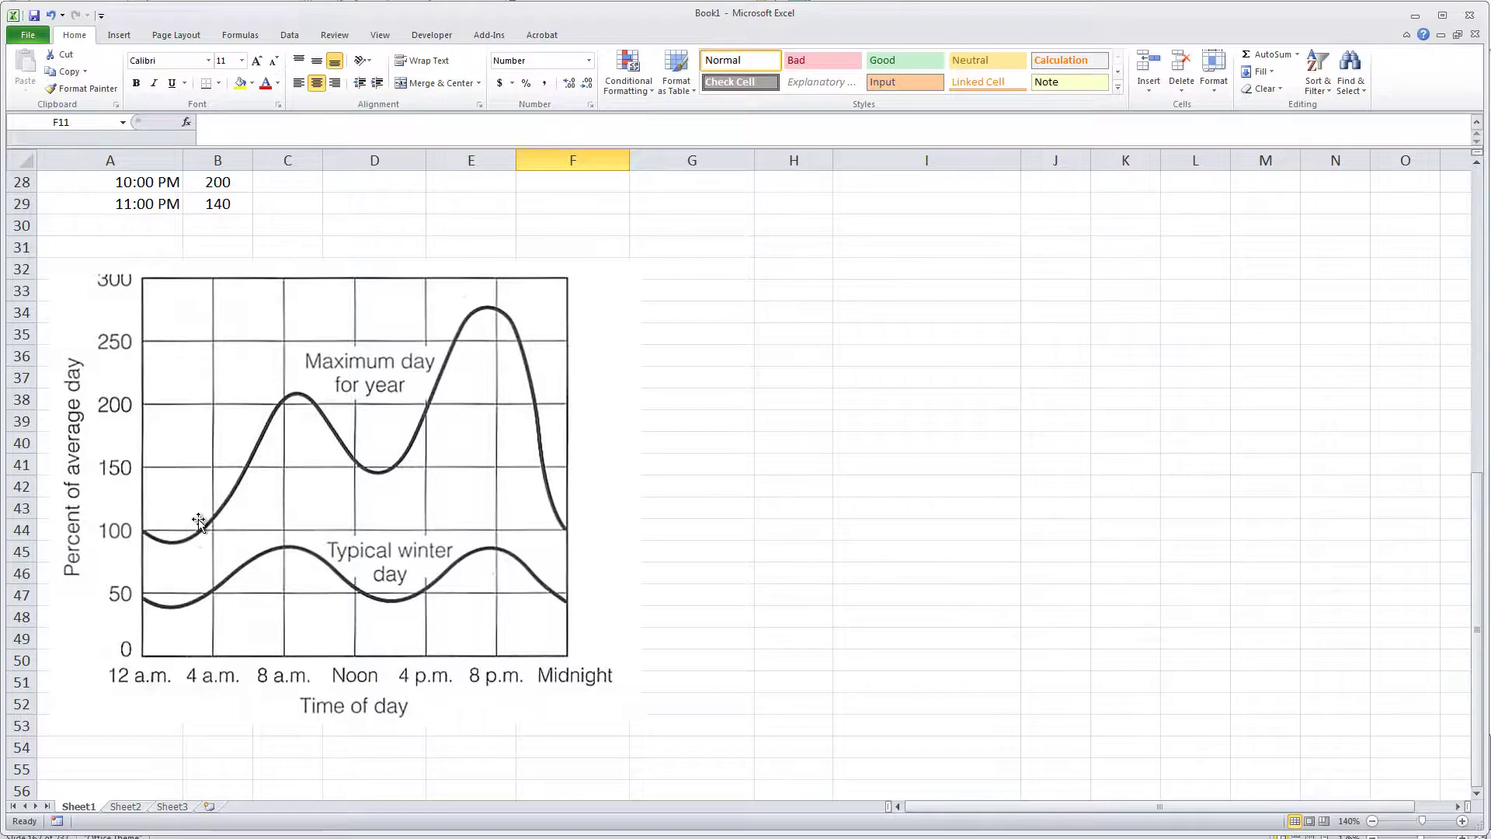
- Add the column header '% of Peak' in cell C5
scroll(197, 522, up, 9)
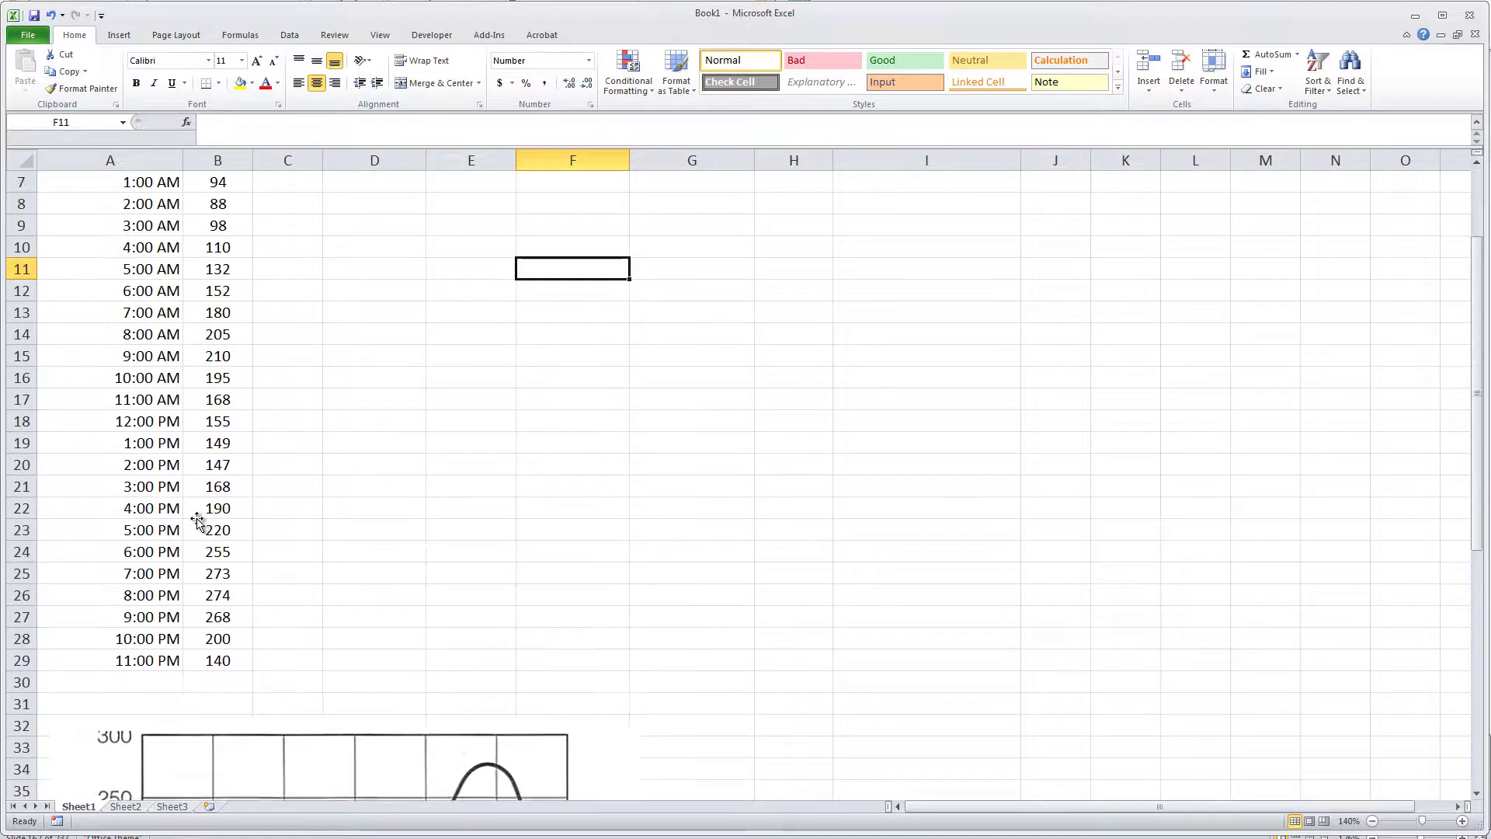
click(231, 273)
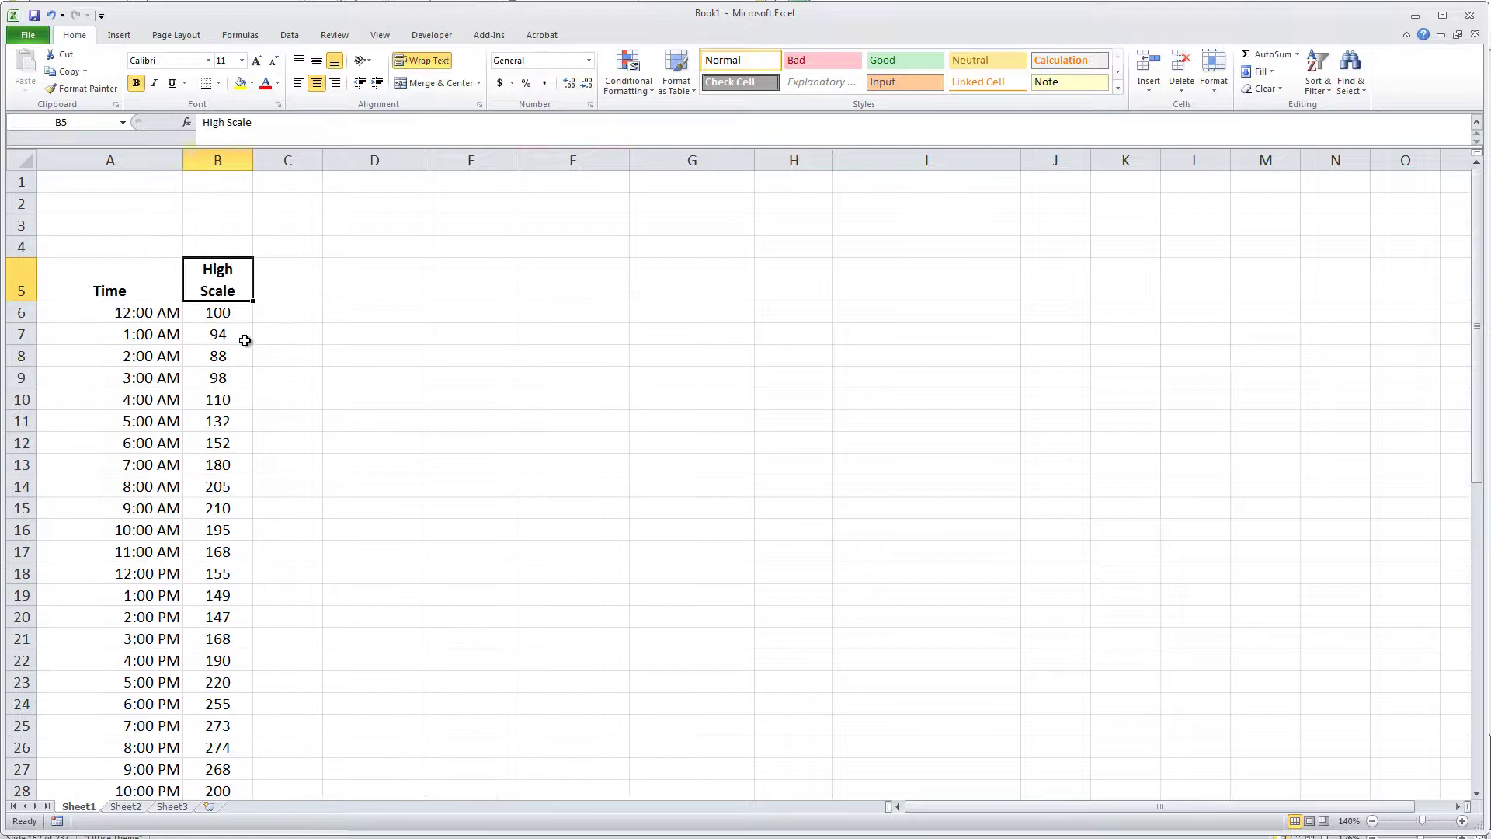
scroll(308, 445, down, 4)
scroll(306, 446, up, 4)
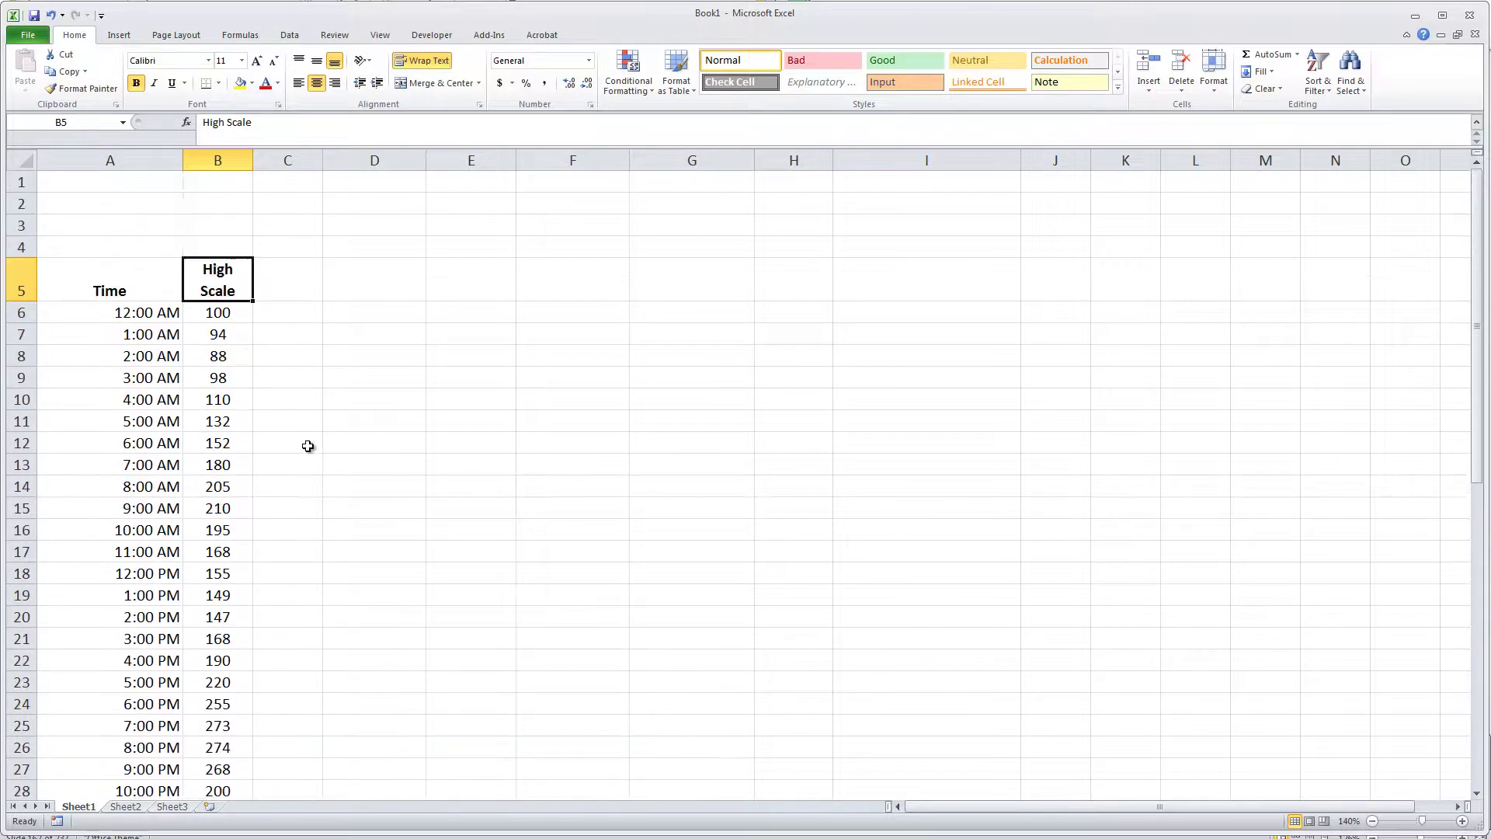
scroll(306, 447, down, 1)
scroll(306, 447, up, 1)
click(293, 286)
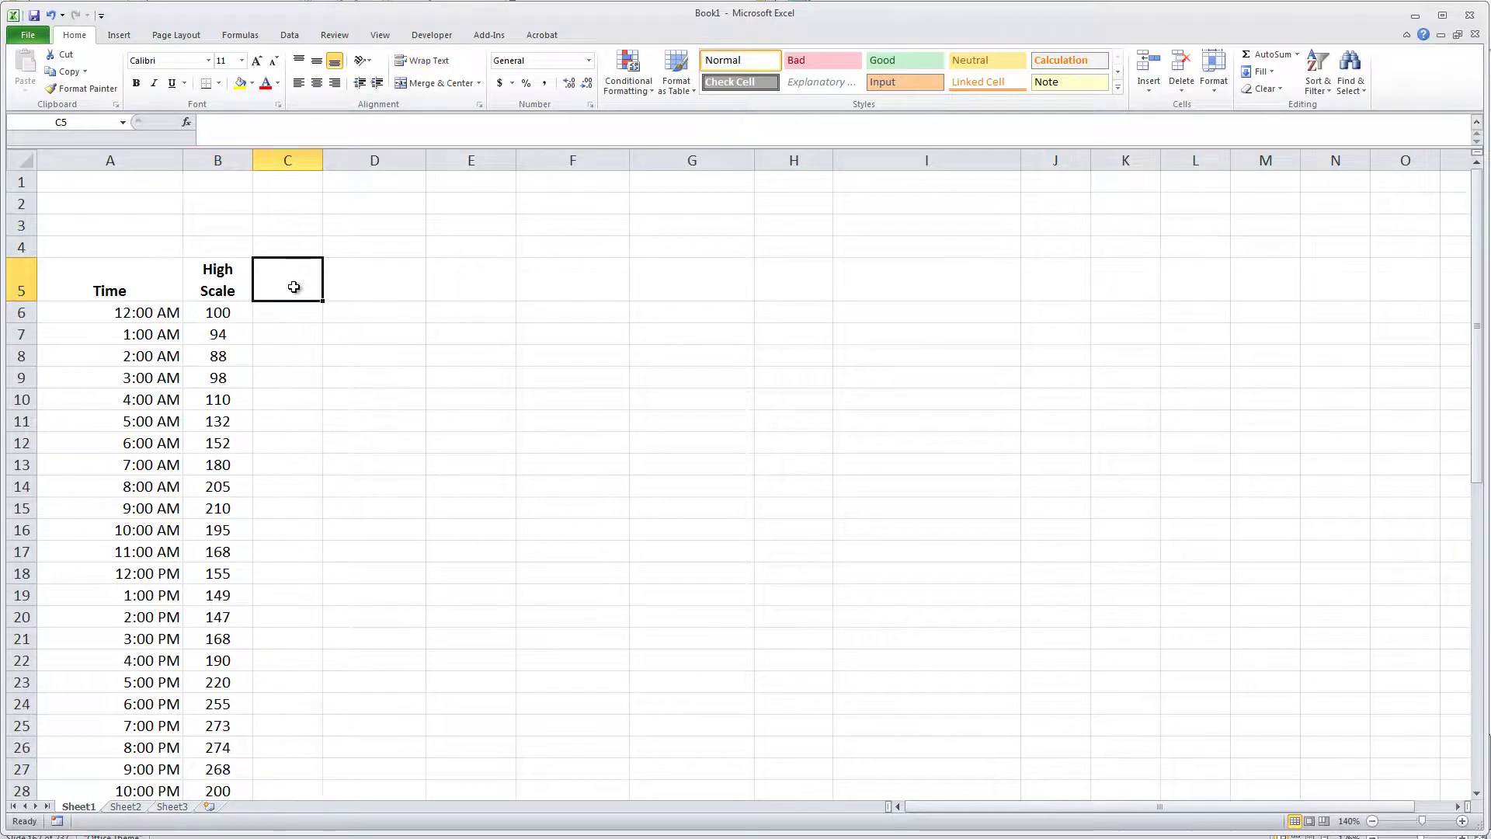
text(% of Peak)
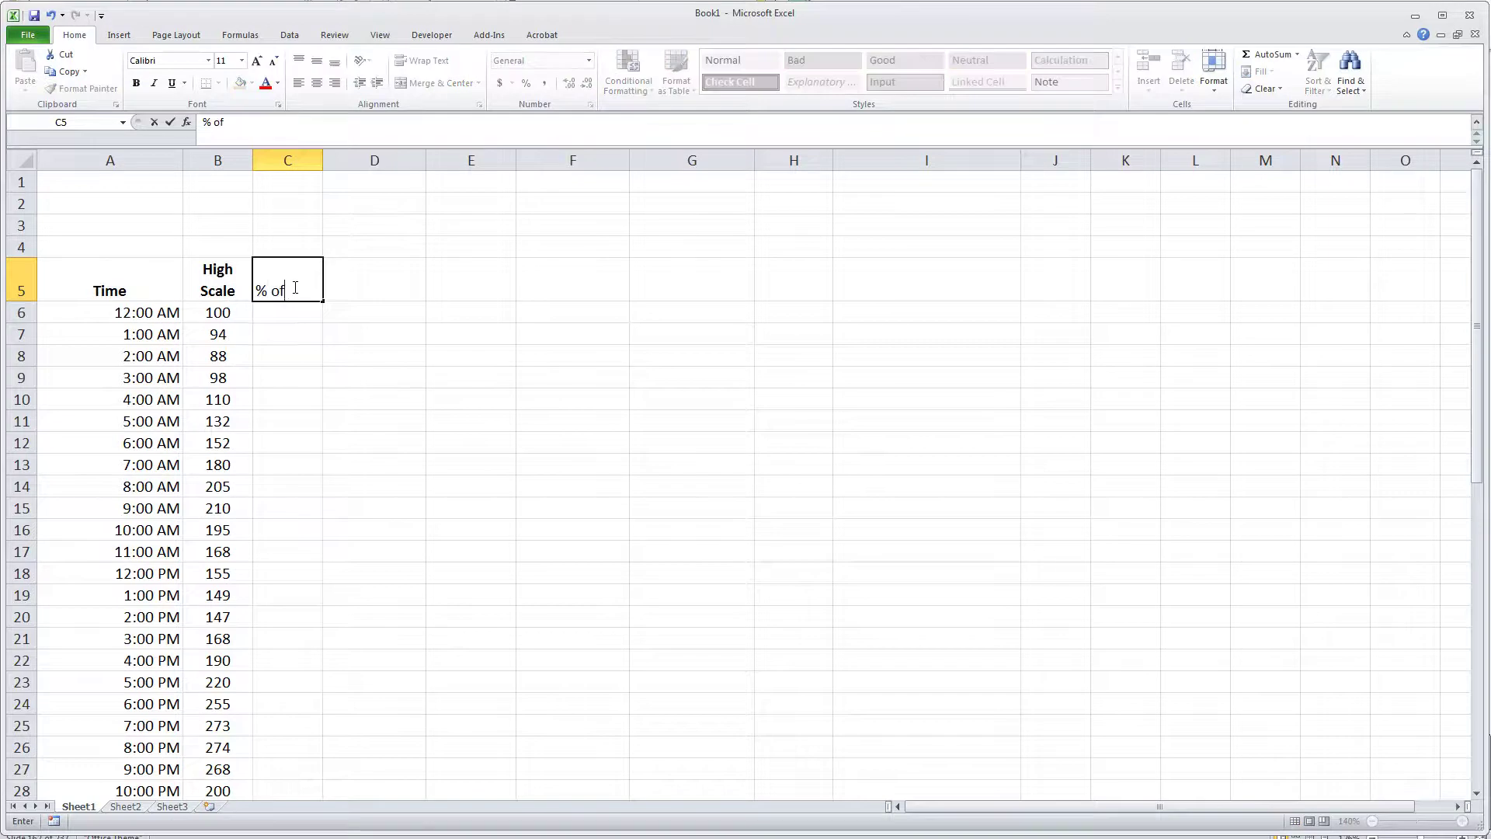
key(Return)
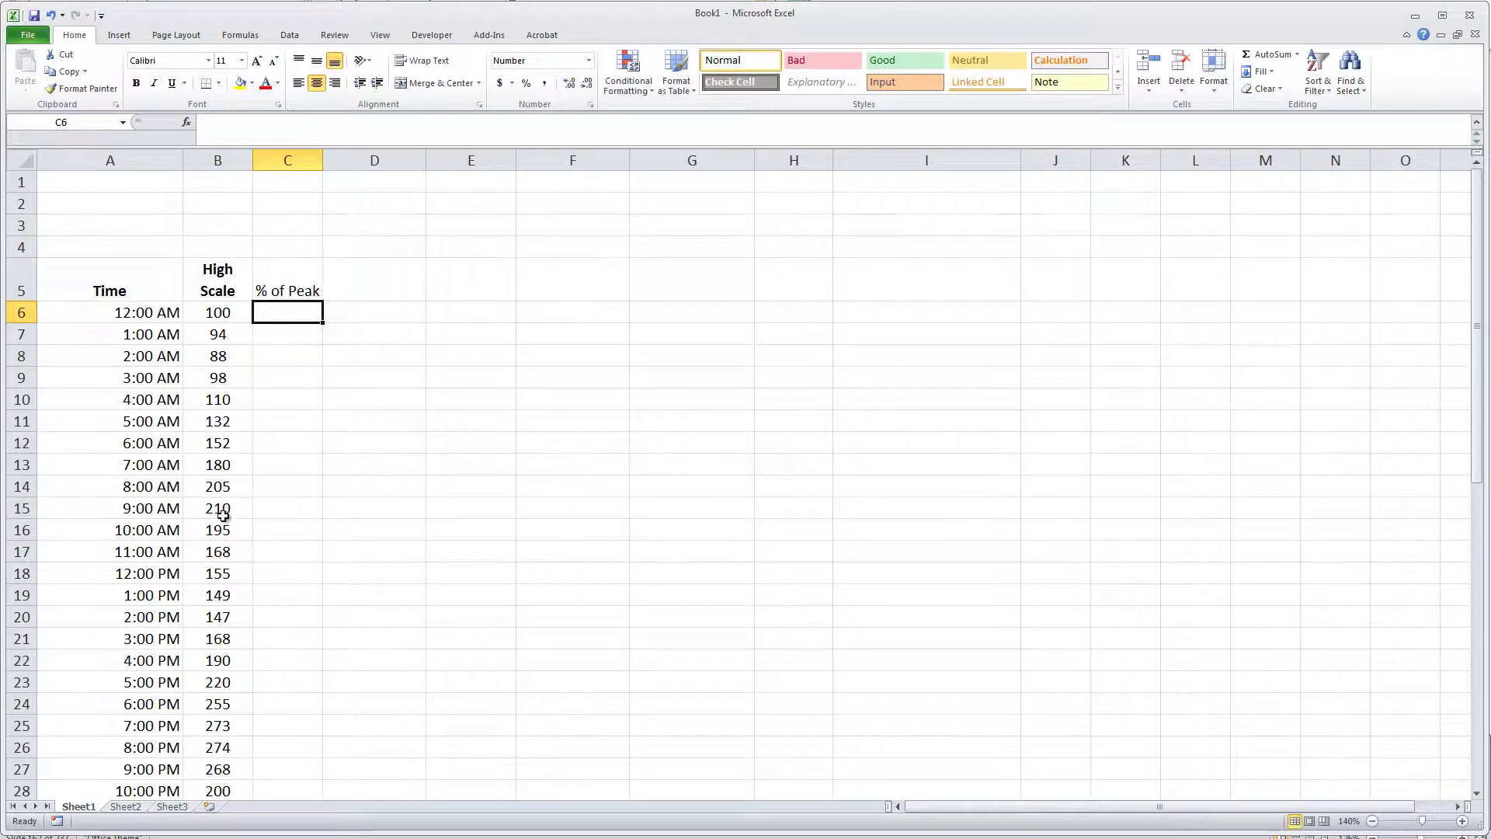
- Enter =B6/274 in C6 and fill it down to C29
scroll(229, 582, down, 1)
click(227, 685)
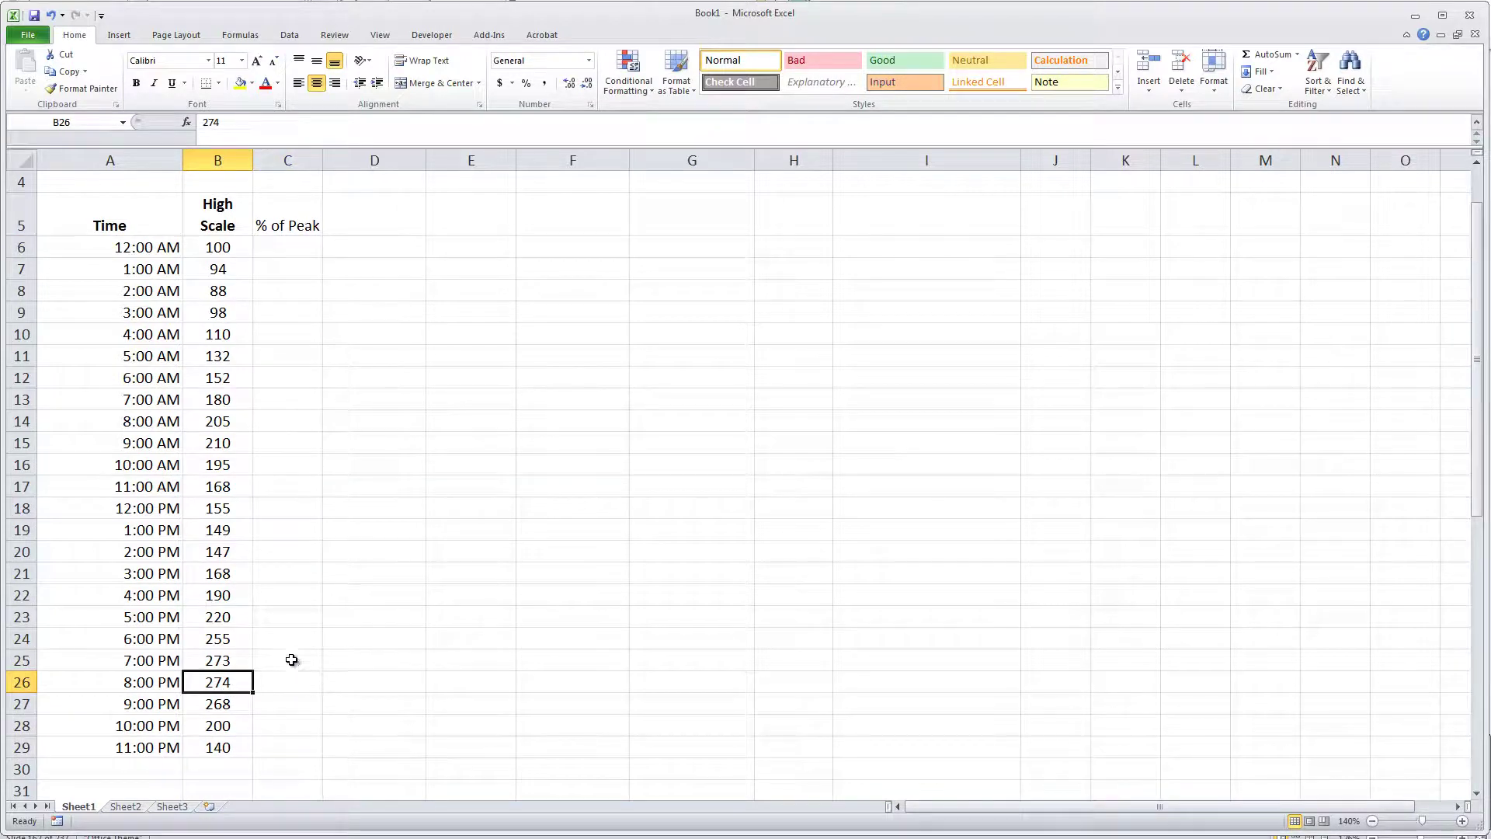
scroll(286, 647, up, 1)
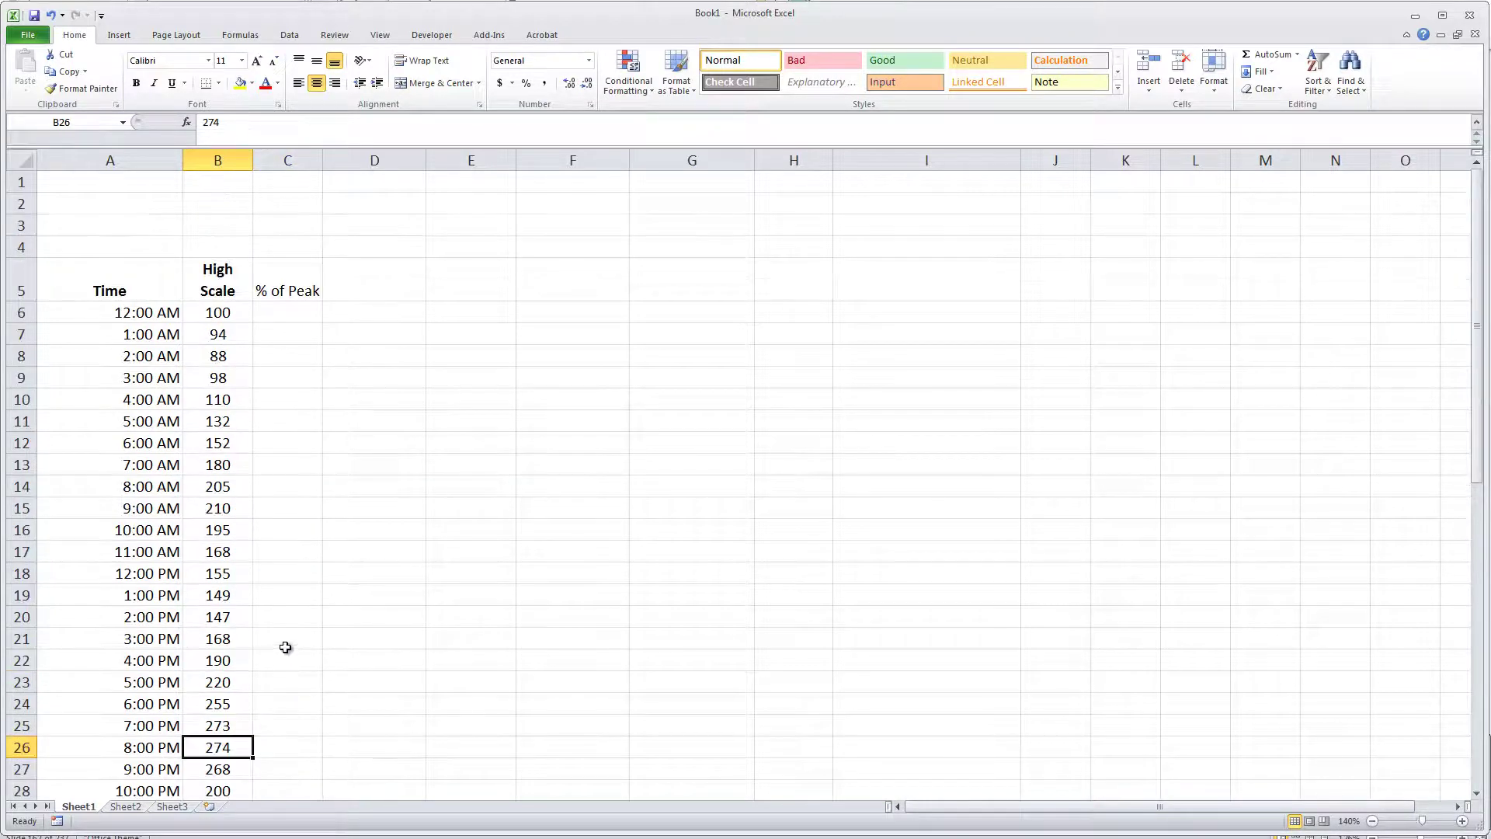
click(284, 315)
text(=)
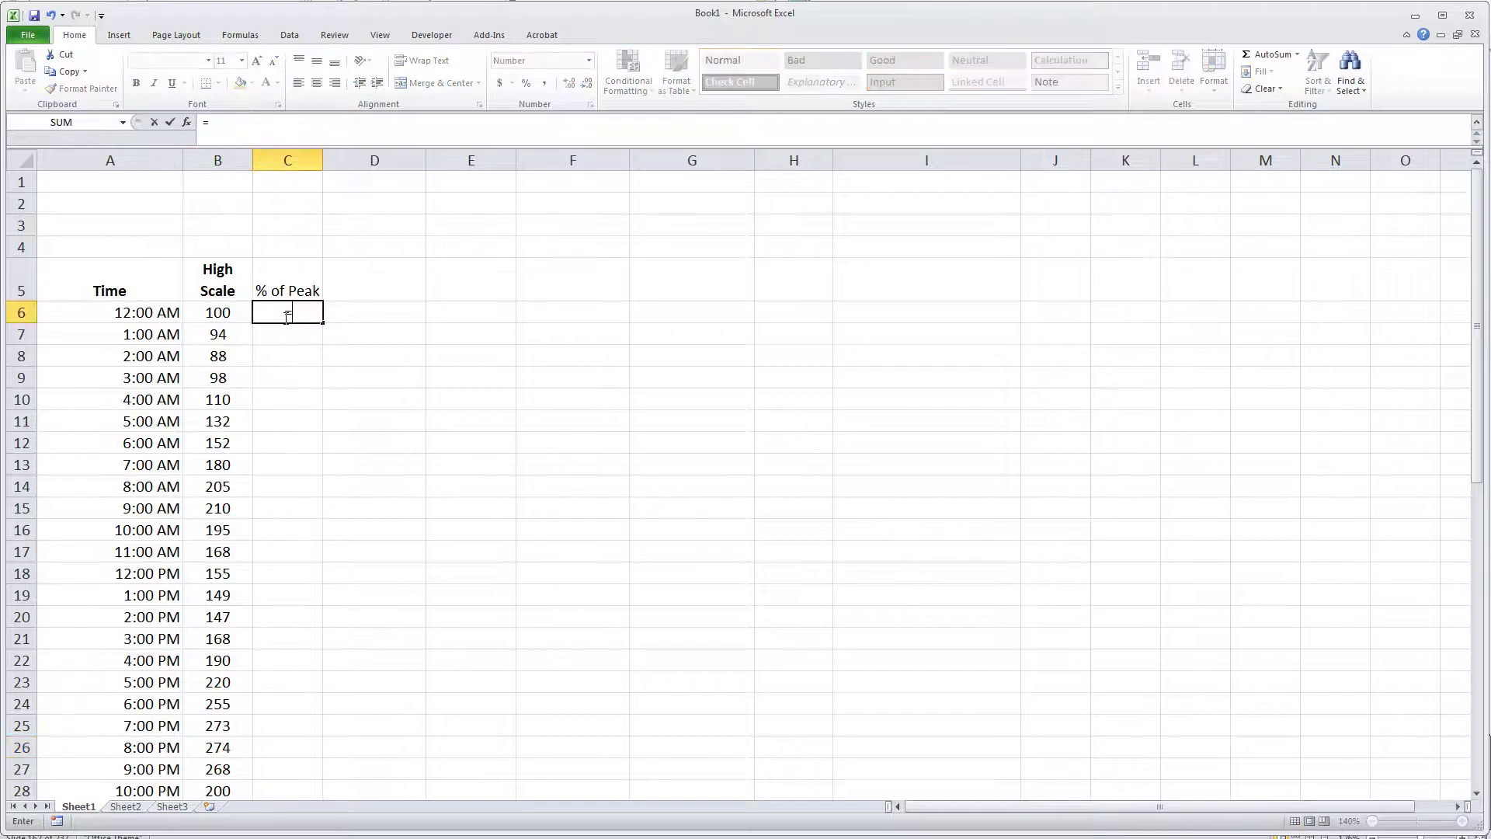
click(225, 312)
text(/274)
key(Return)
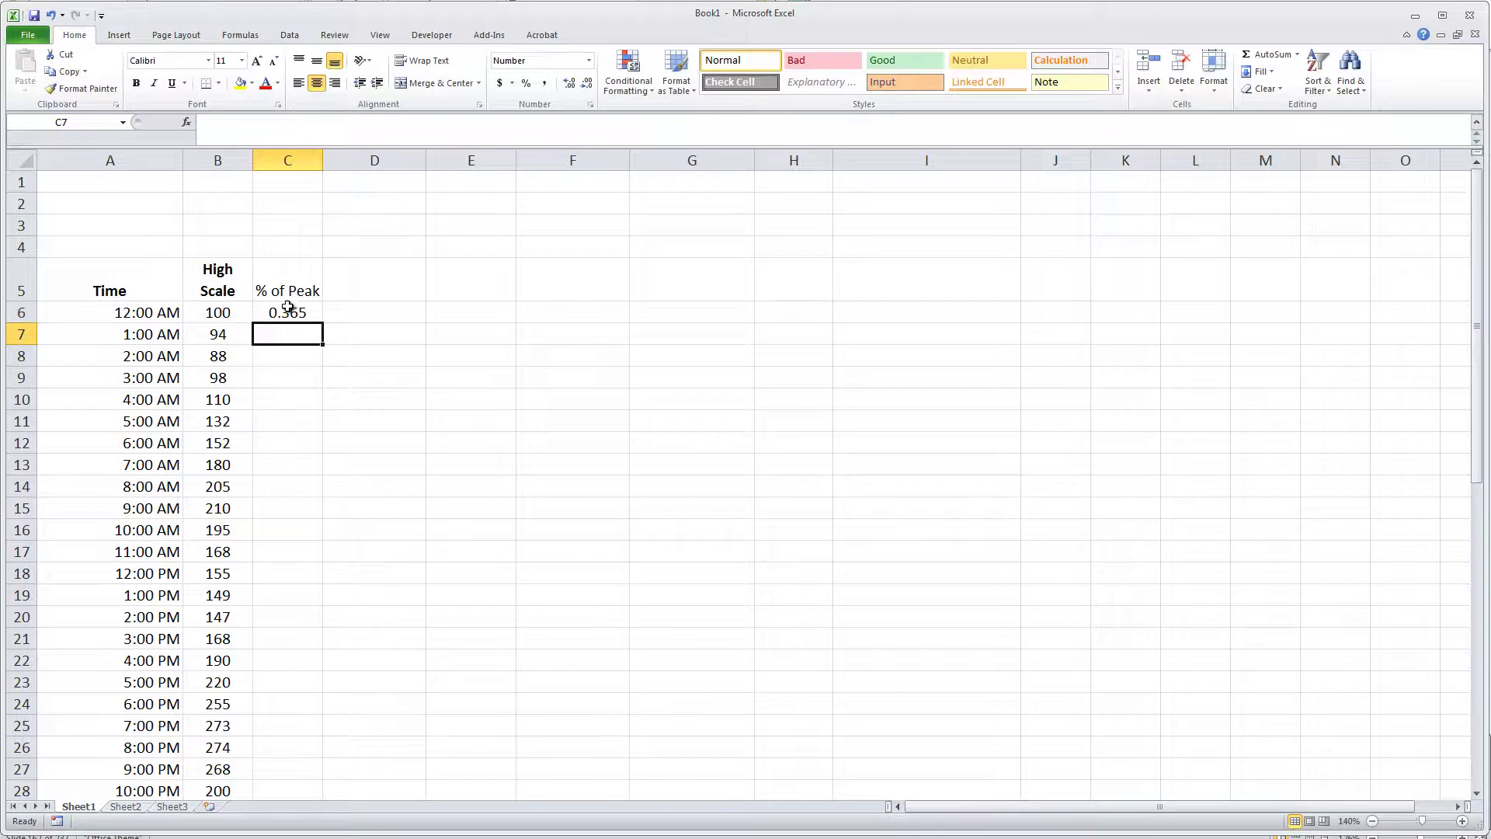
click(301, 313)
double_click(323, 321)
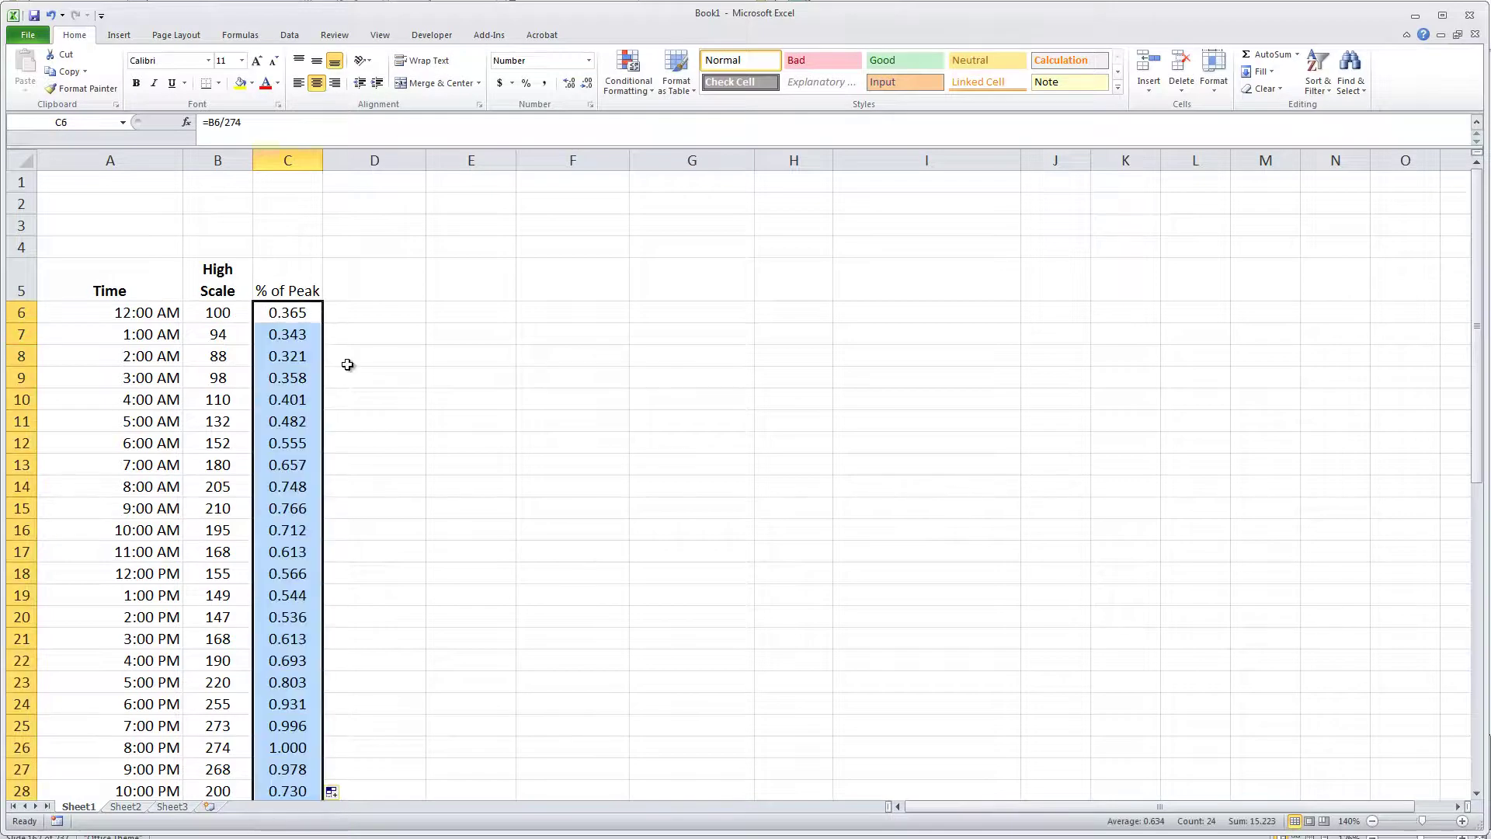
- Check that the % of Peak column reaches 1.000 at 8:00 PM
scroll(348, 365, down, 2)
scroll(347, 364, up, 1)
click(276, 683)
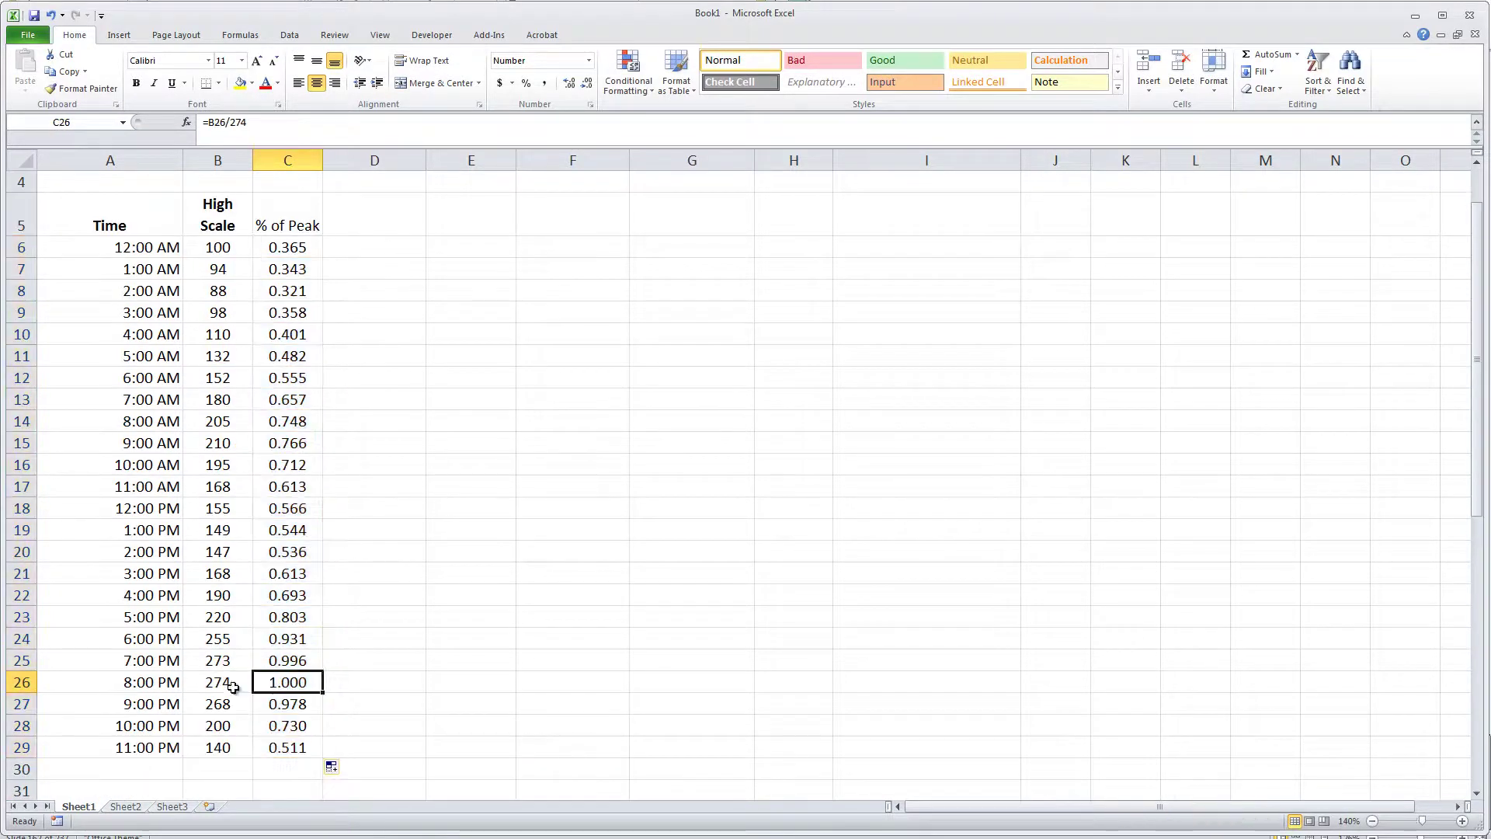
click(153, 682)
scroll(346, 664, down, 2)
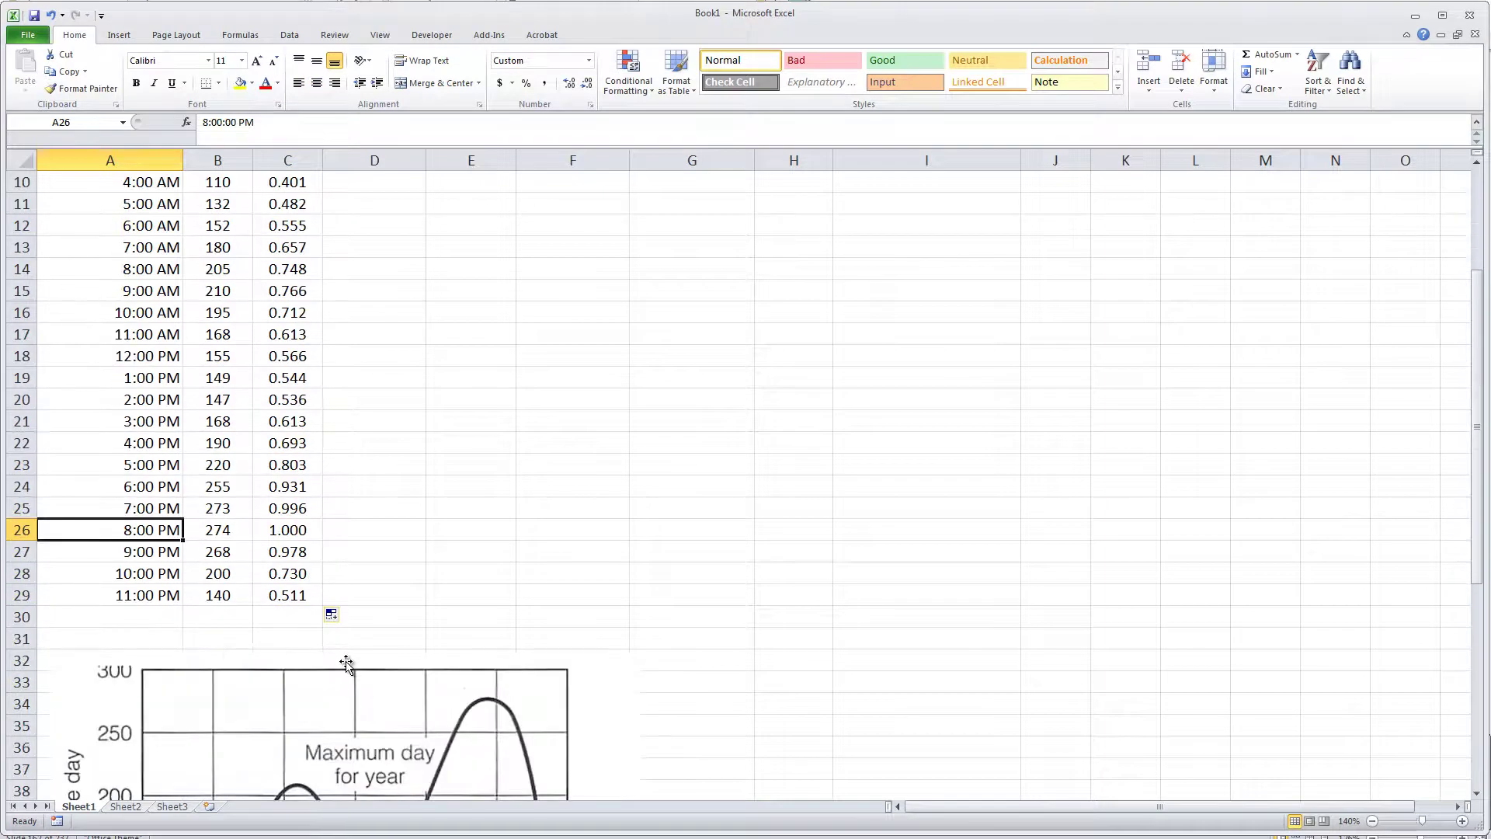
scroll(345, 661, up, 1)
scroll(346, 661, up, 2)
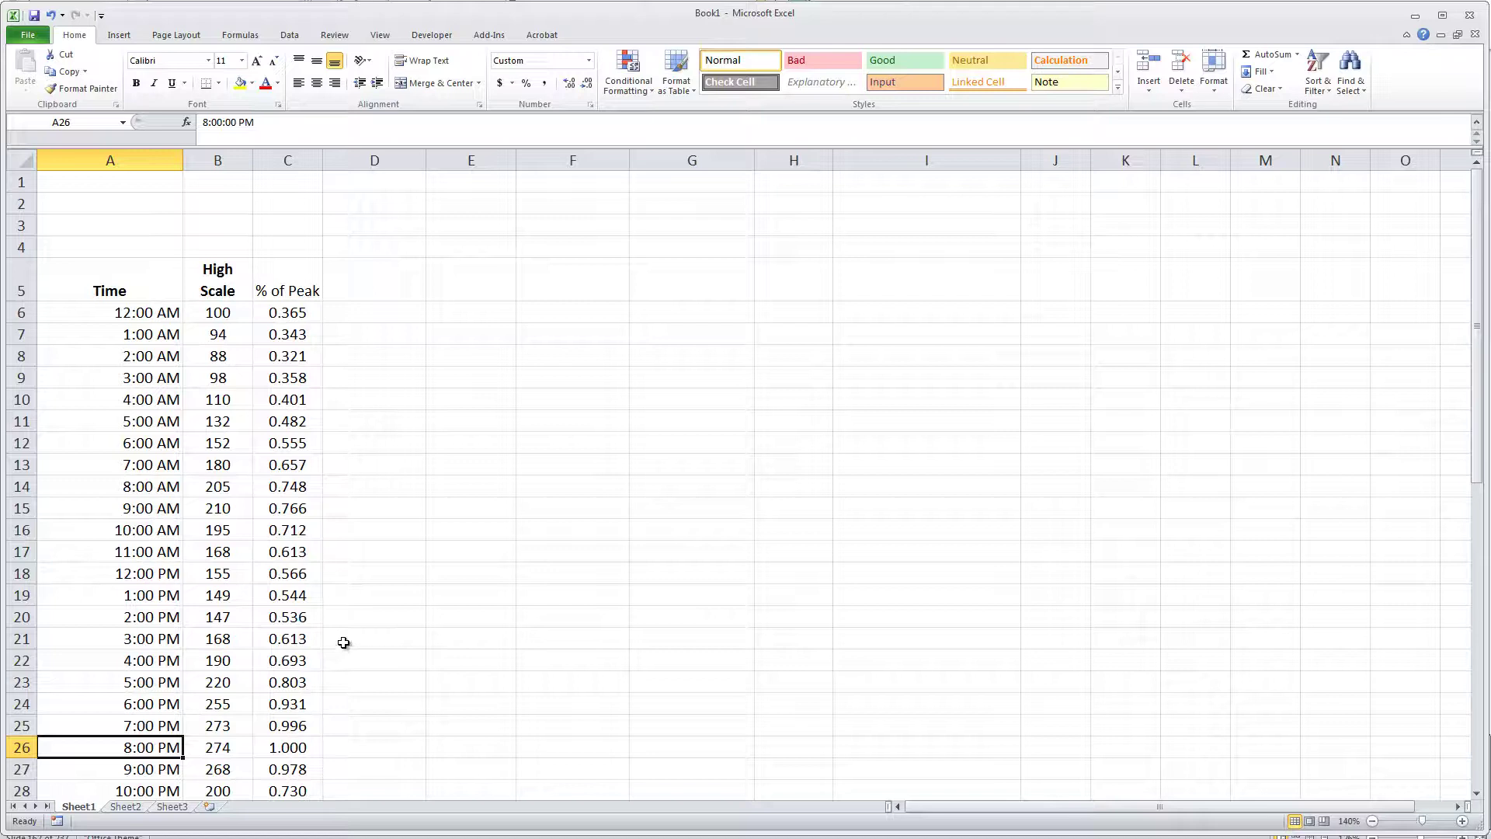
- Enter the label 'Demand (L/s) =' in A2 and the value 500 in B2
click(94, 205)
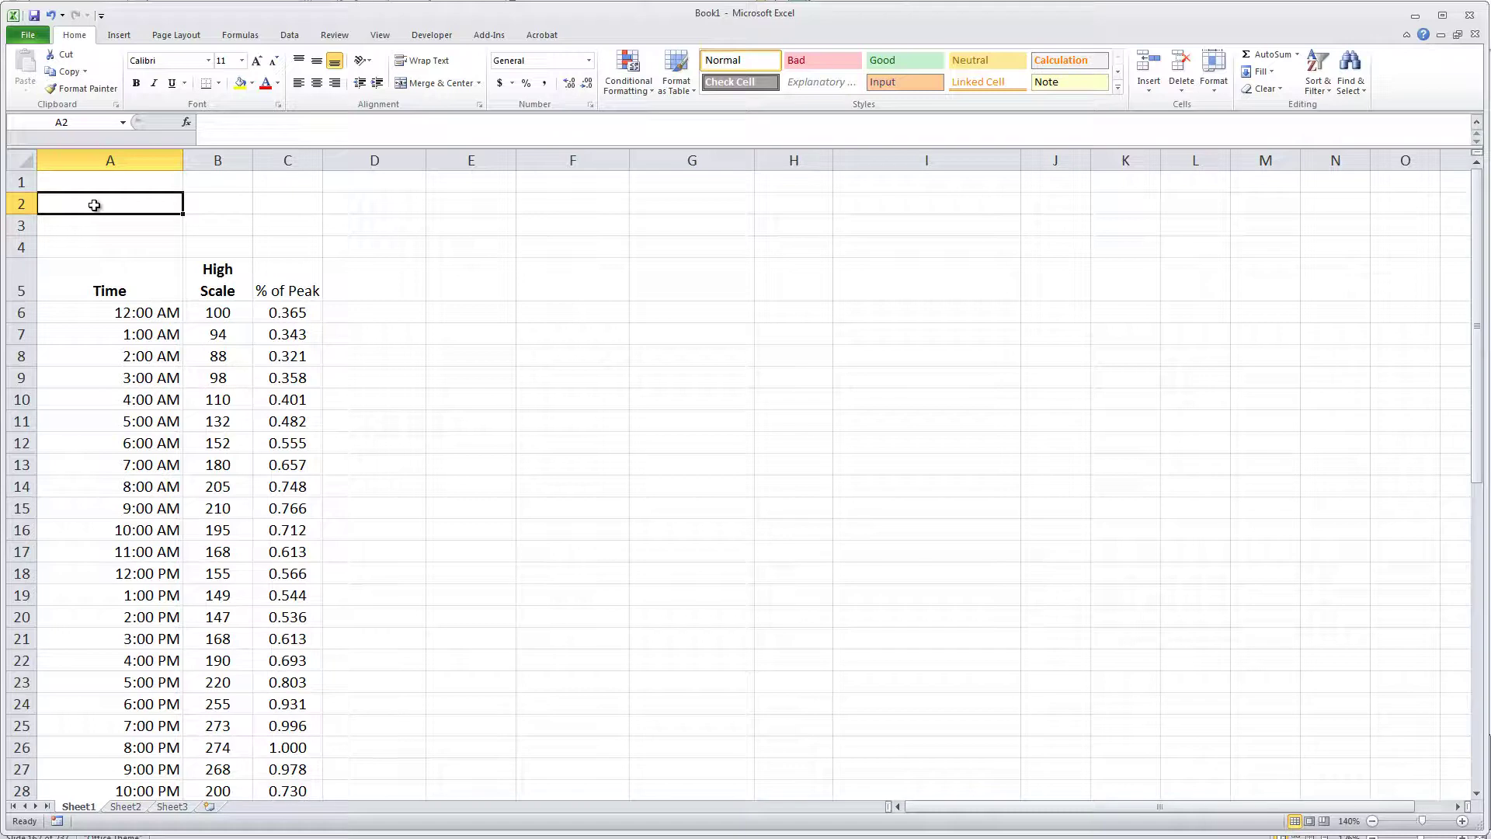
text(De)
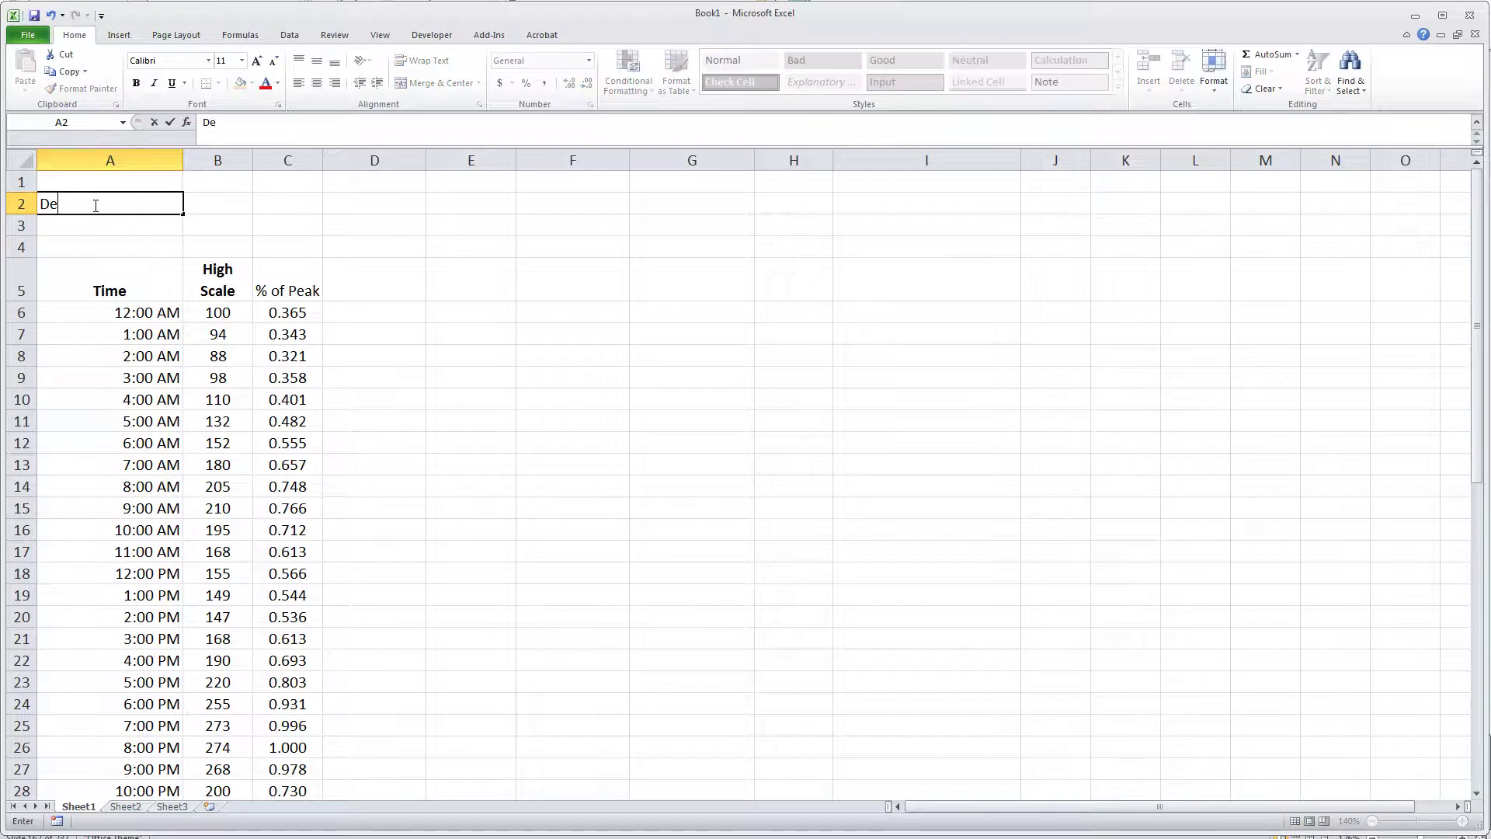
text(mand (L/s) =)
key(Tab)
text(500)
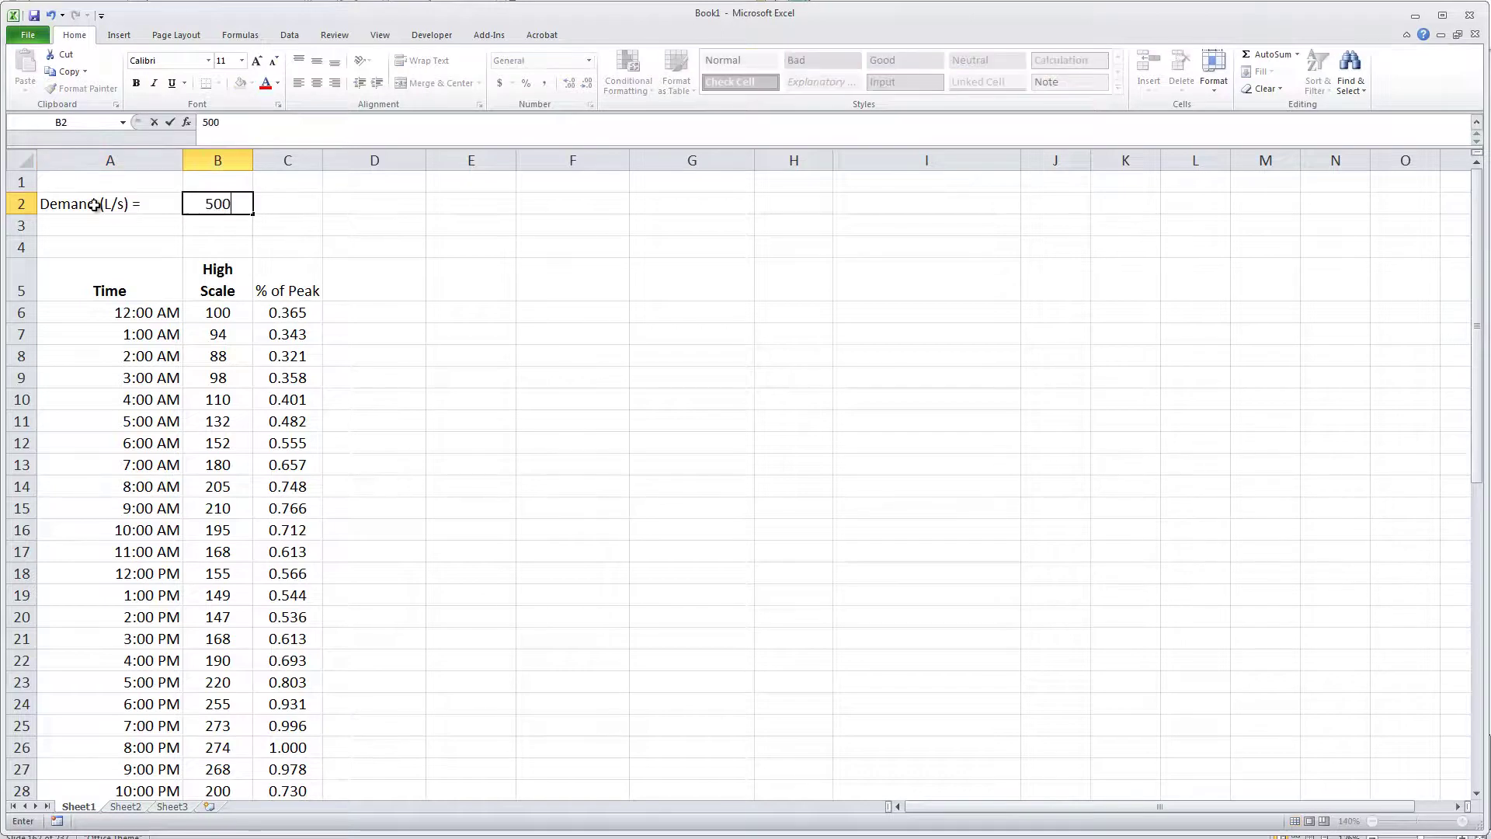
key(Return)
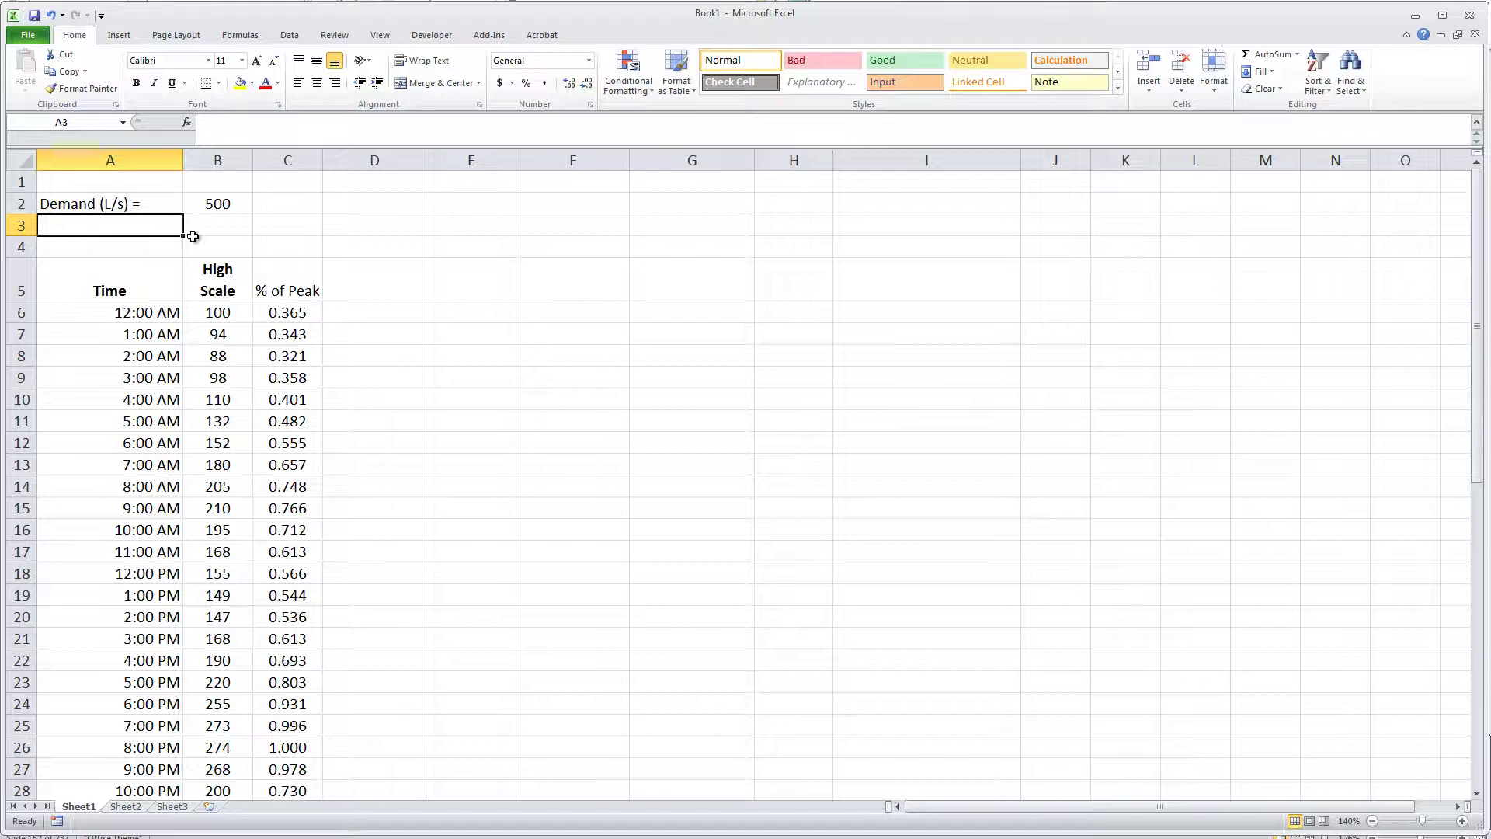
- Add the column header 'Flow Out (L/s)' in cell D5
click(373, 283)
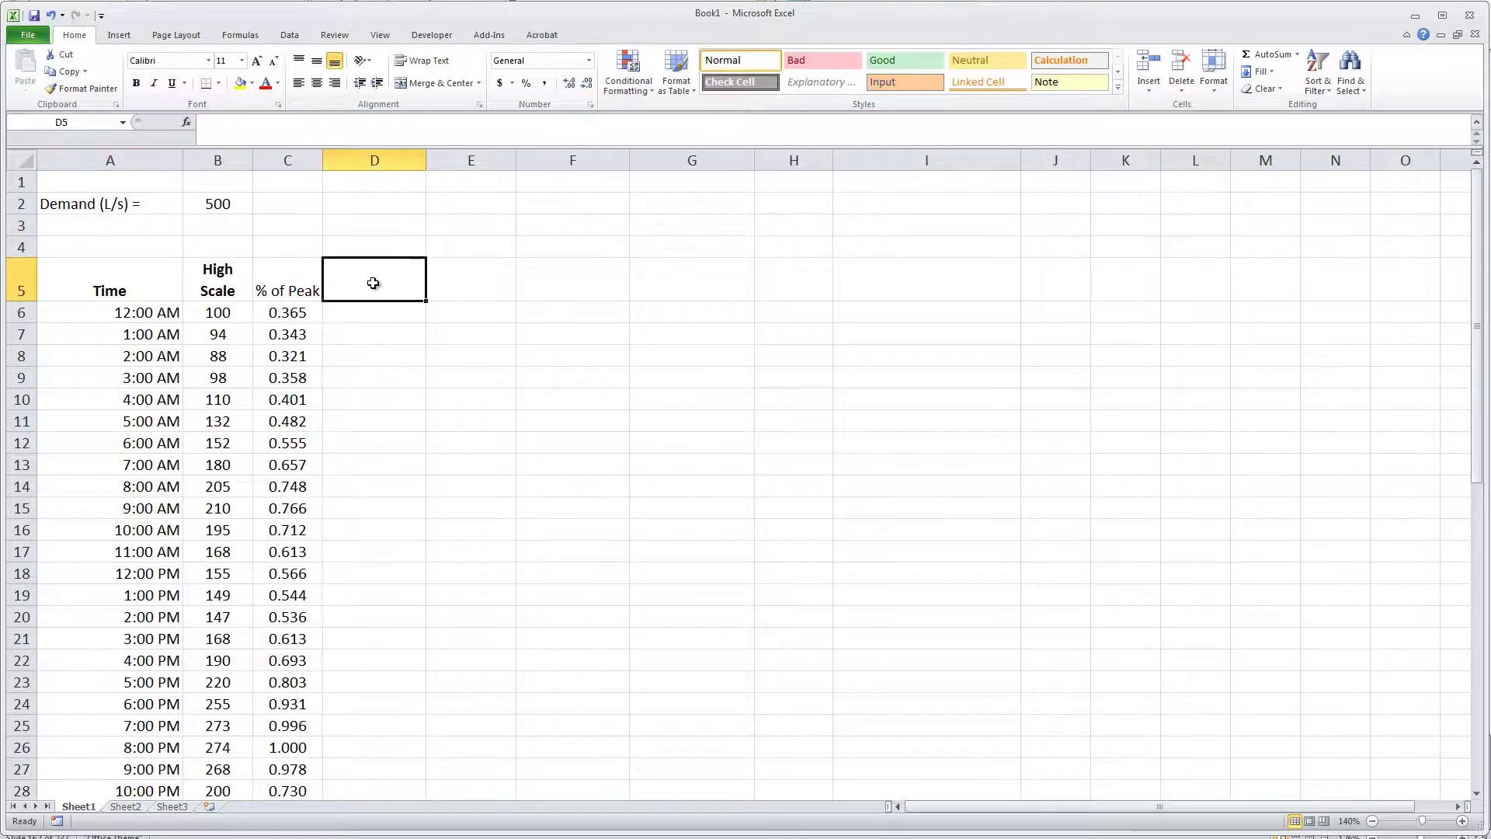
text(Flow Out)
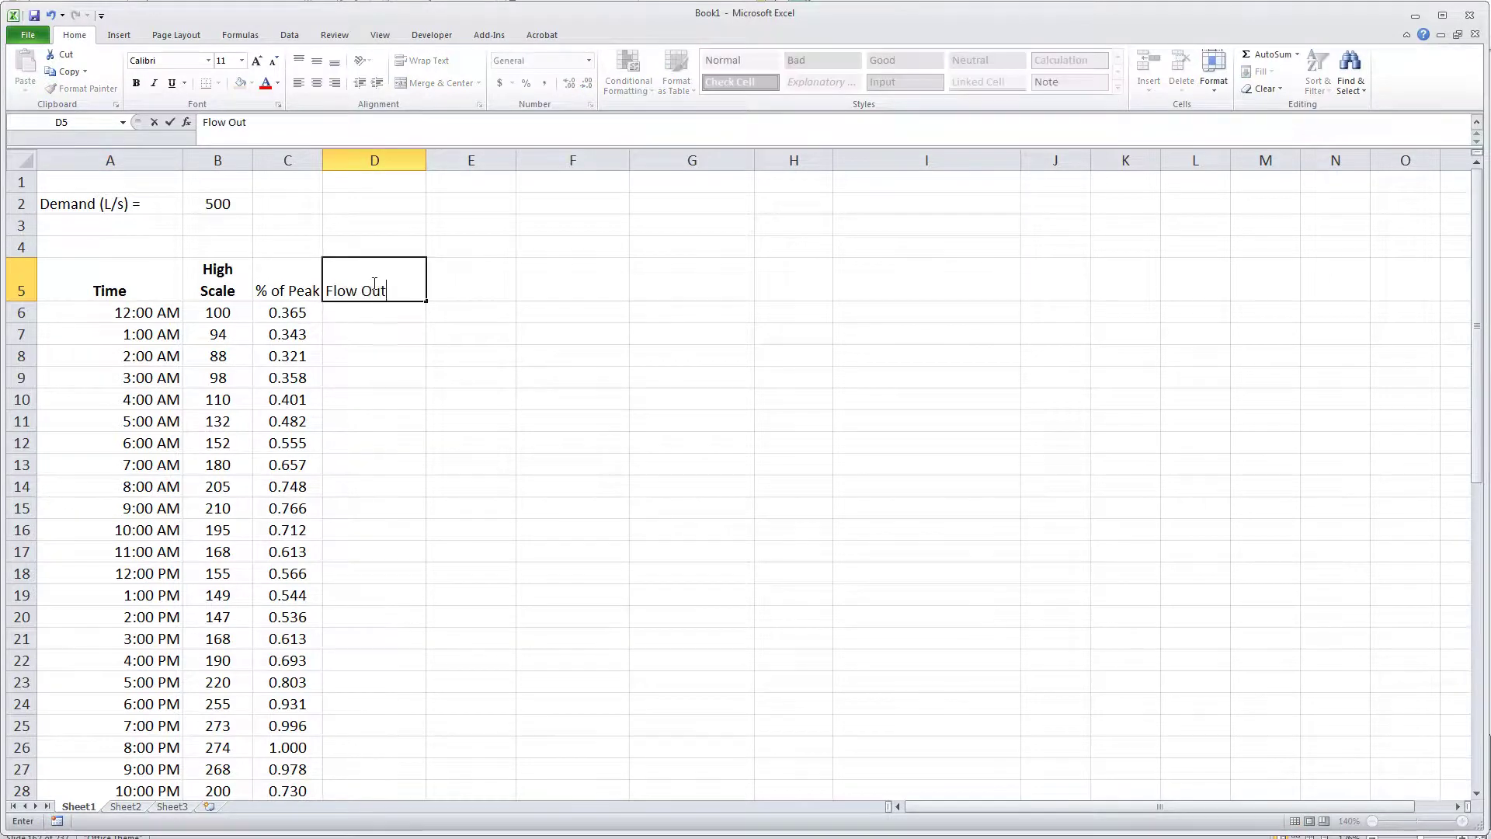
text( (L/s))
key(Return)
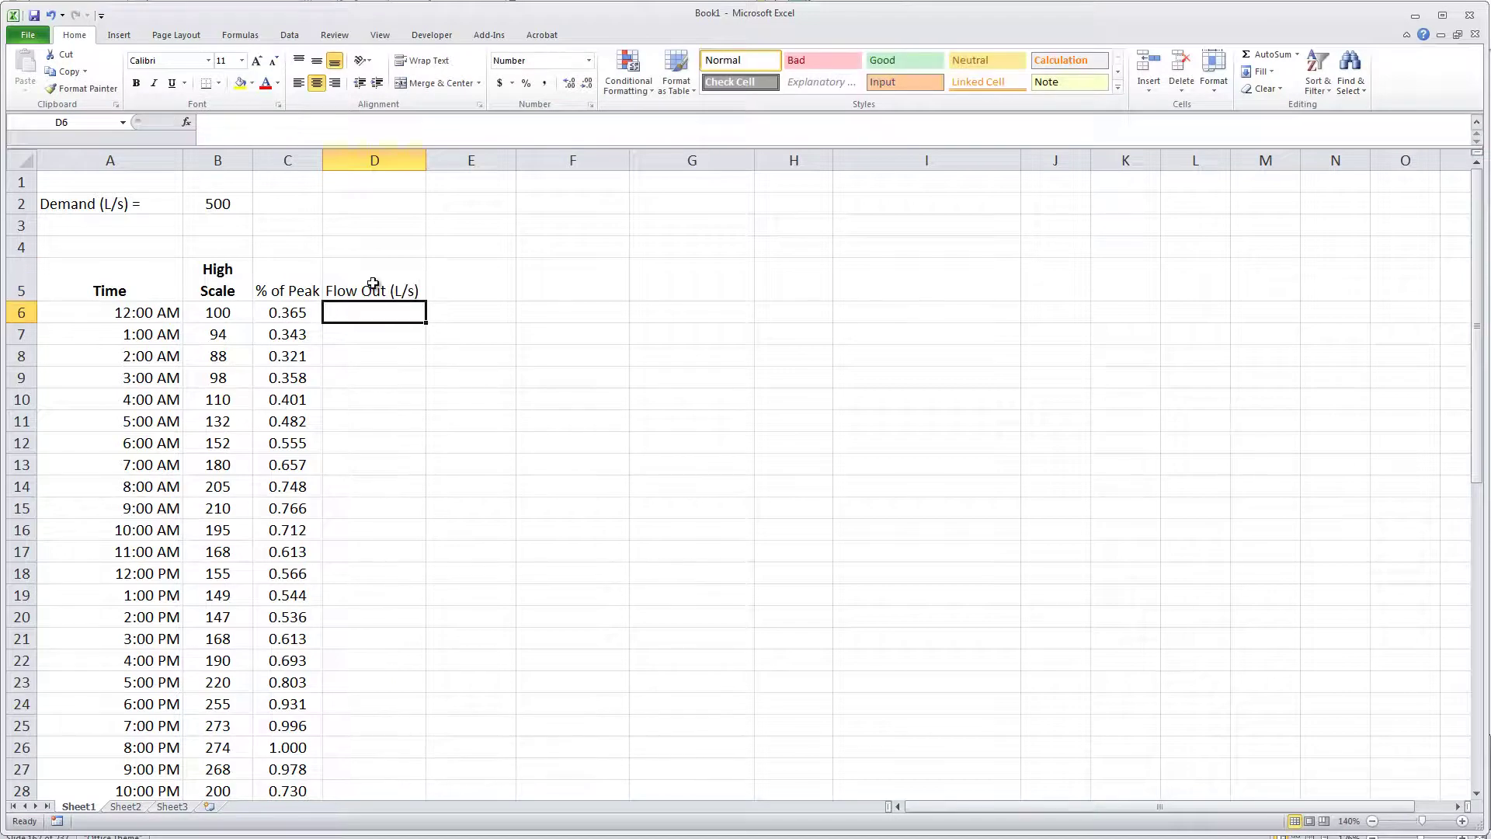
click(282, 312)
- Enter =C6*$B$2 in D6 and fill it down, reaching 500.0 at 8:00 PM
key(Right)
text(=)
click(282, 312)
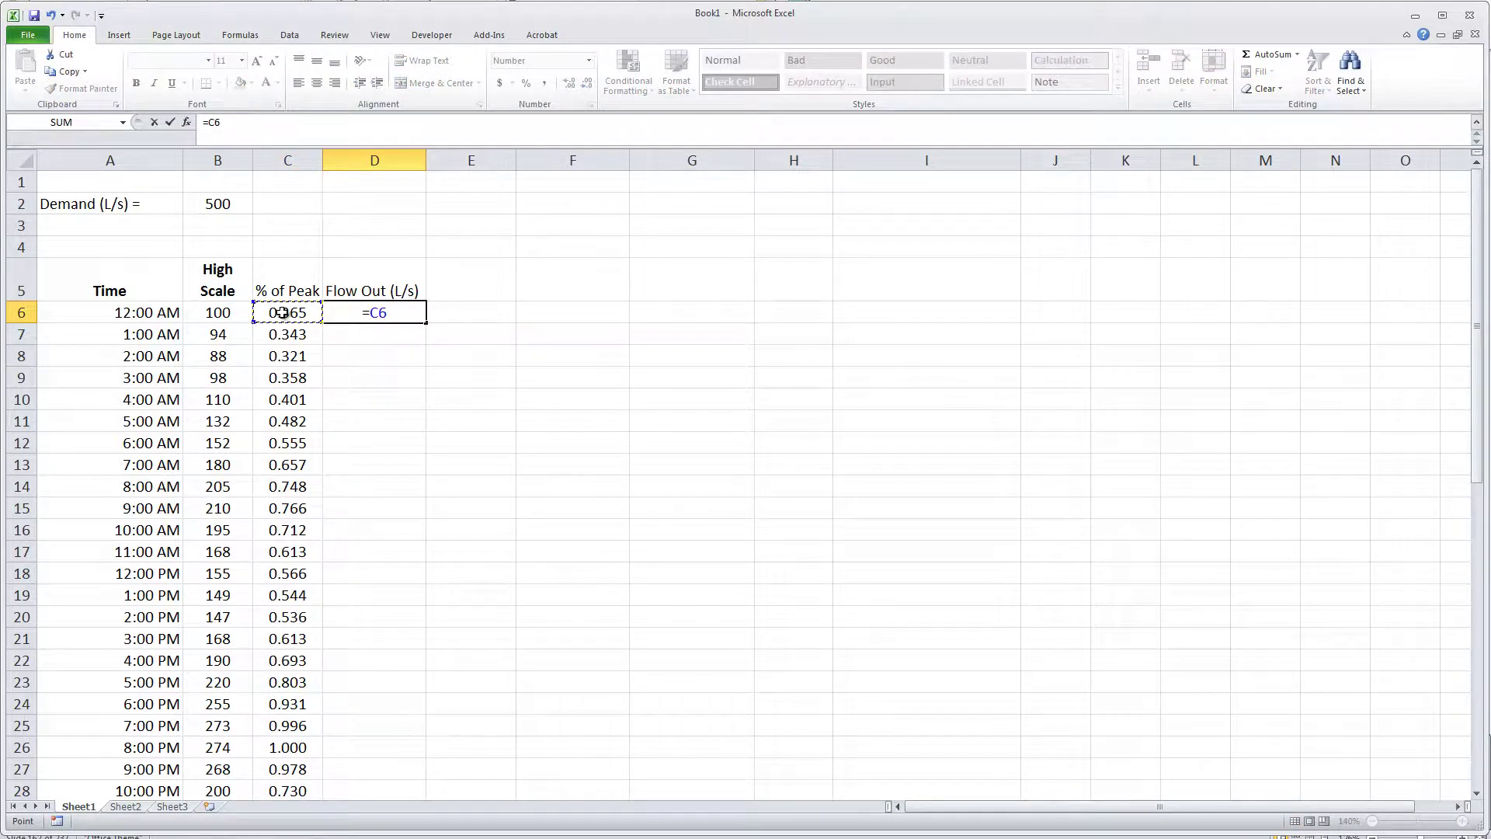
text(*)
click(216, 201)
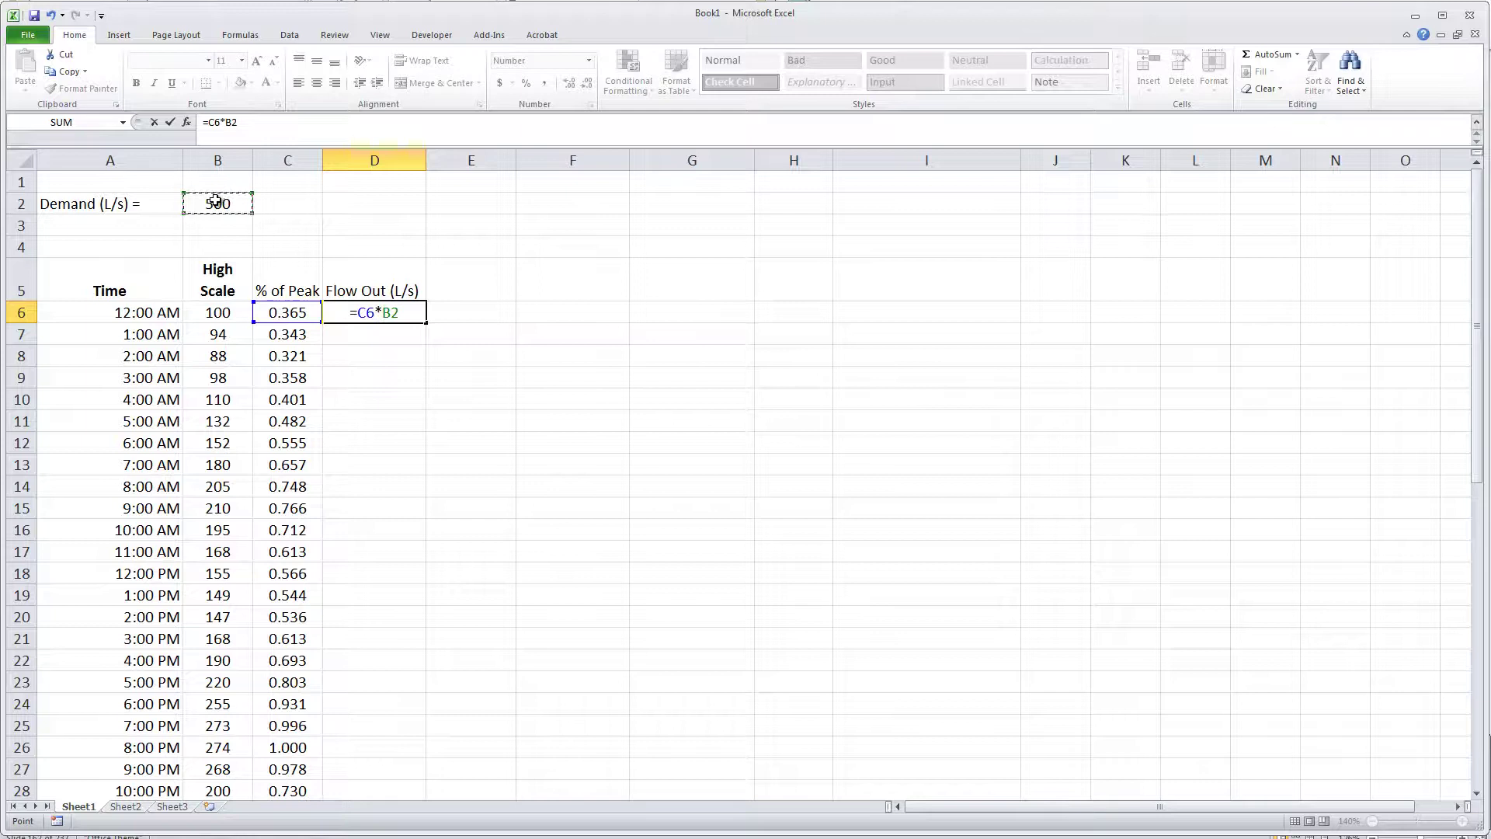
key(F4)
key(Return)
click(398, 312)
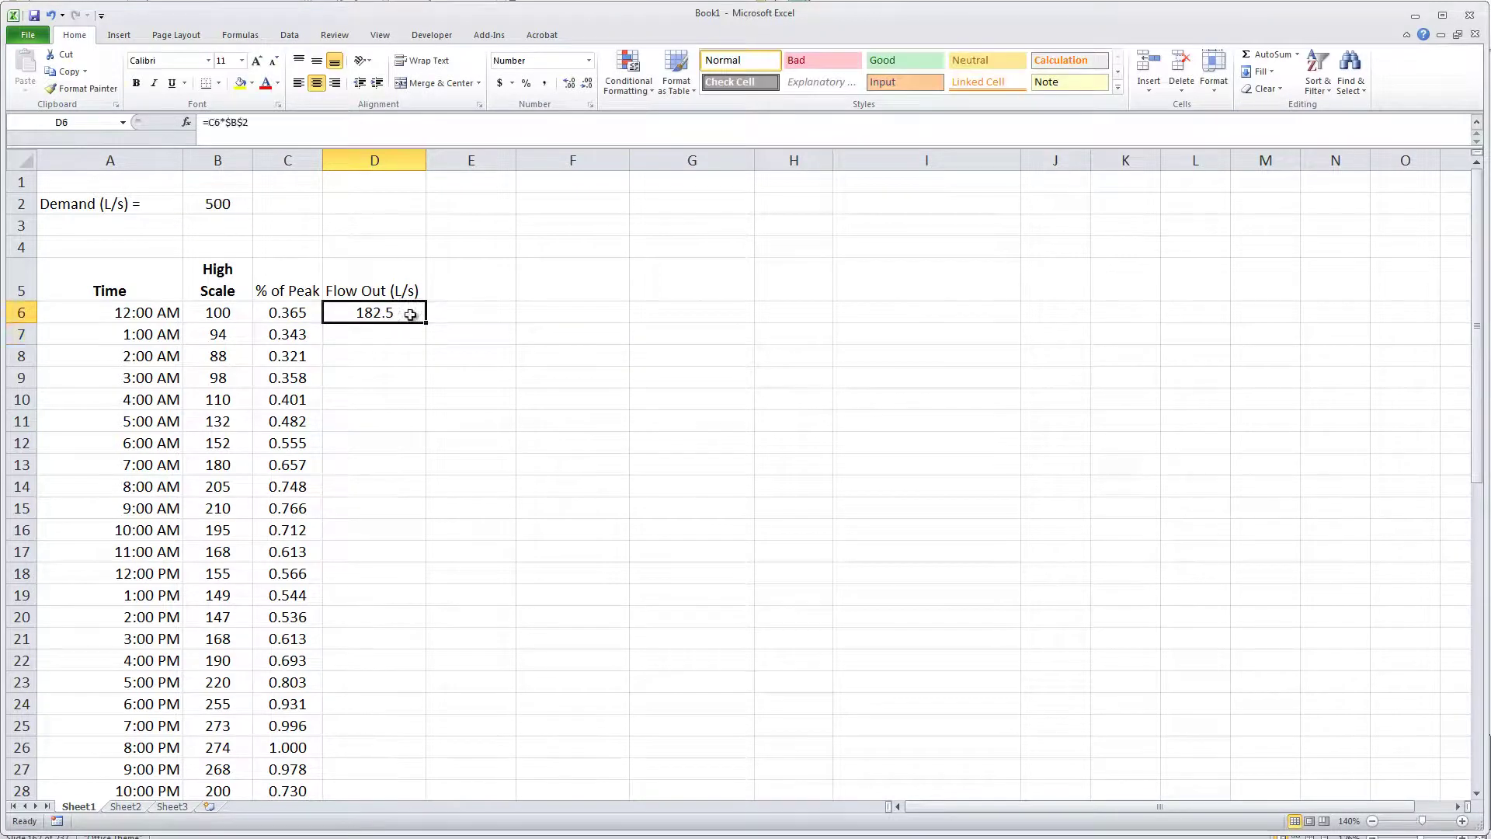
double_click(427, 324)
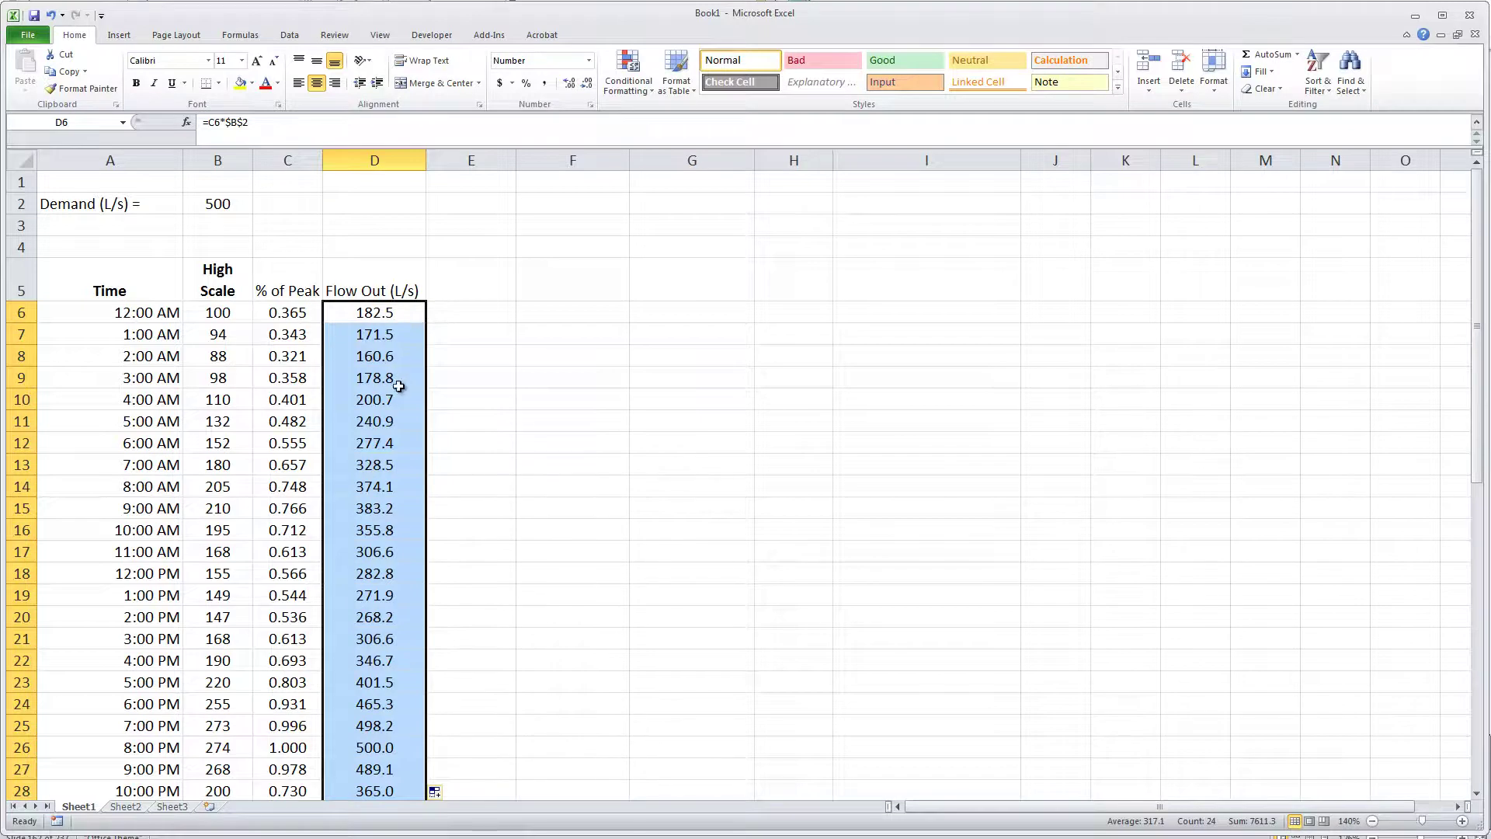
scroll(387, 450, down, 2)
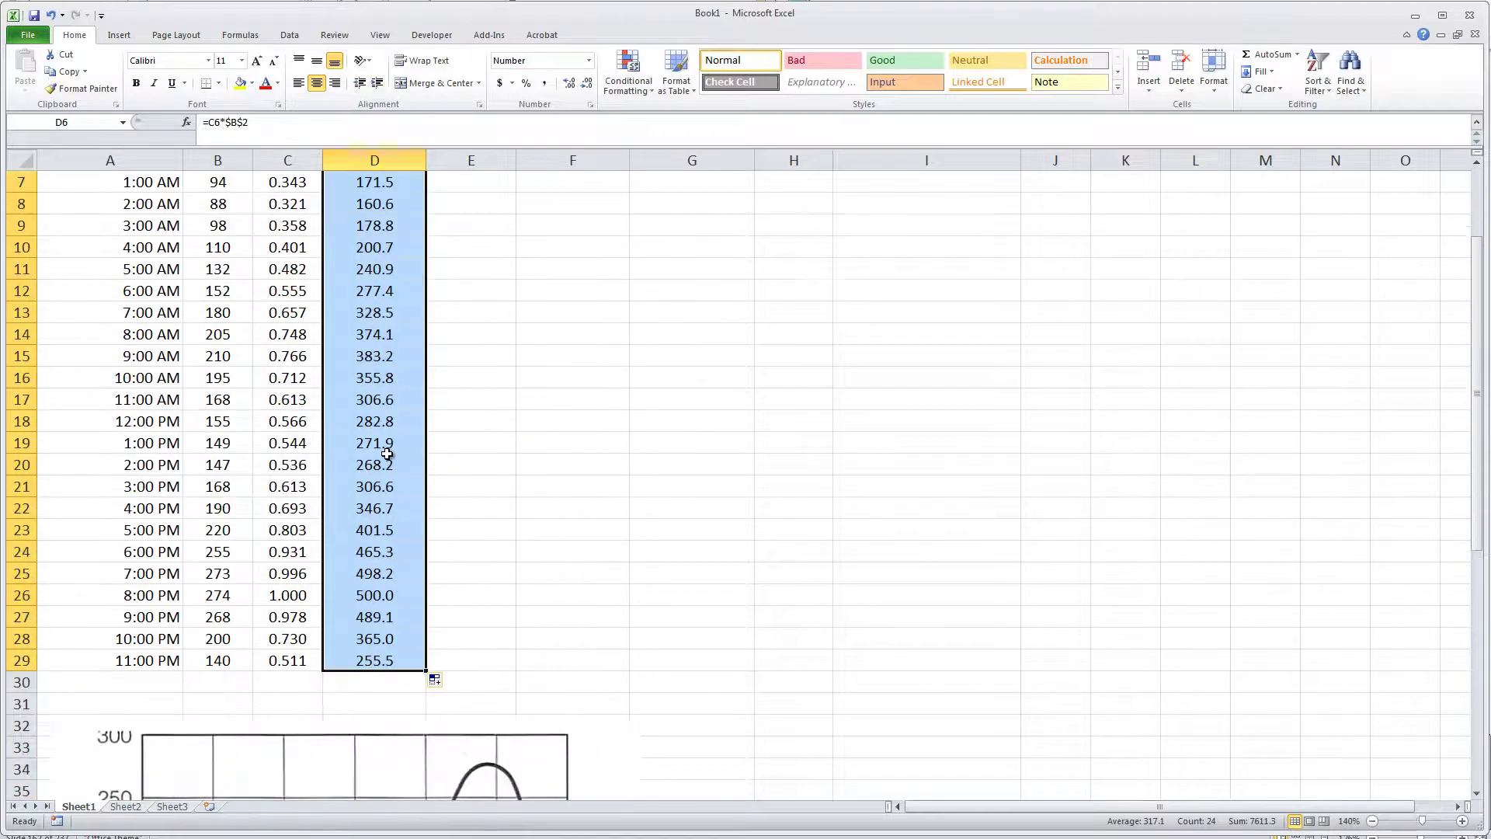
click(375, 597)
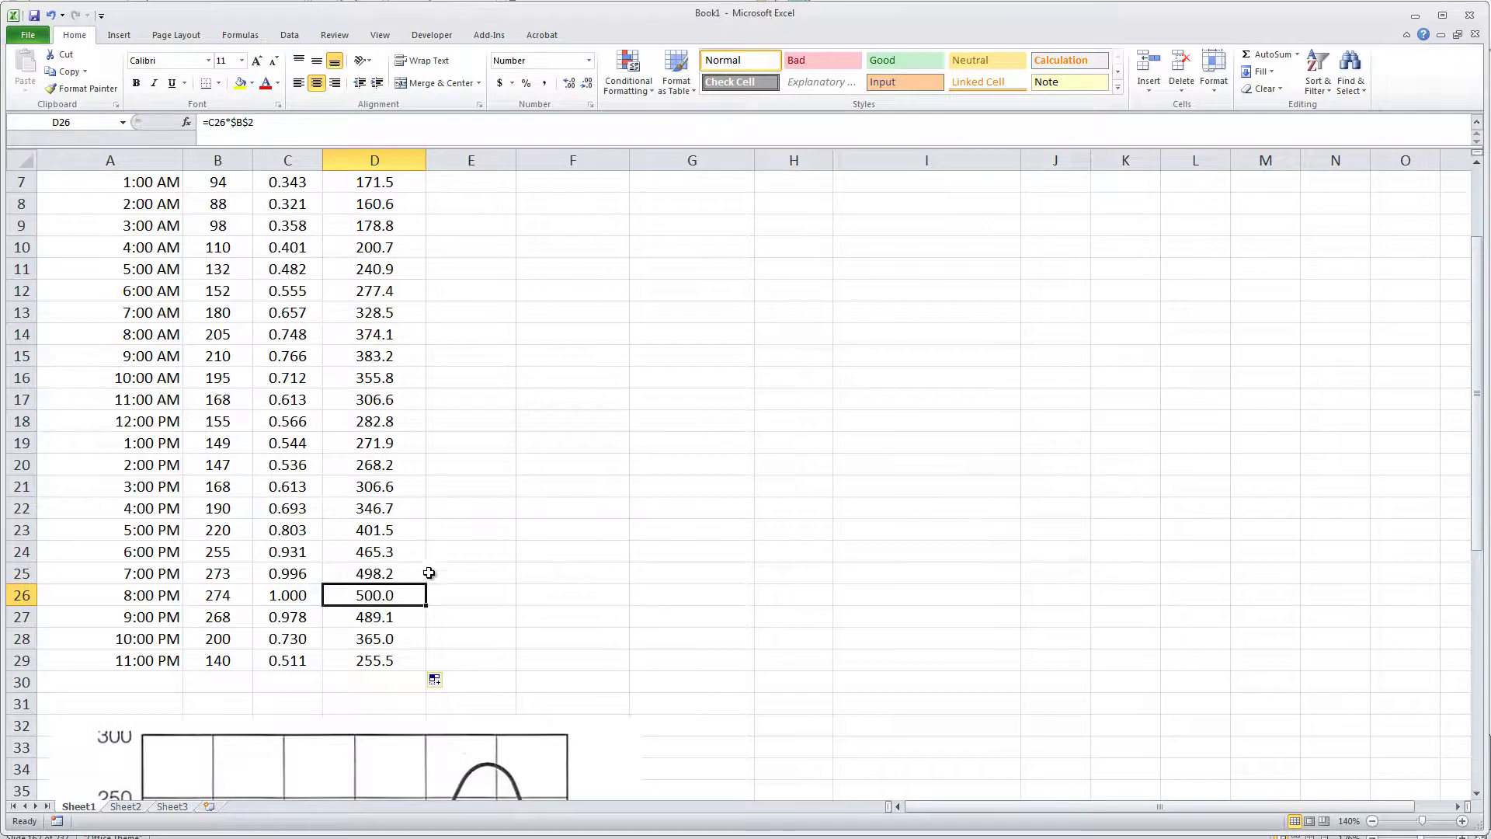
scroll(419, 572, up, 2)
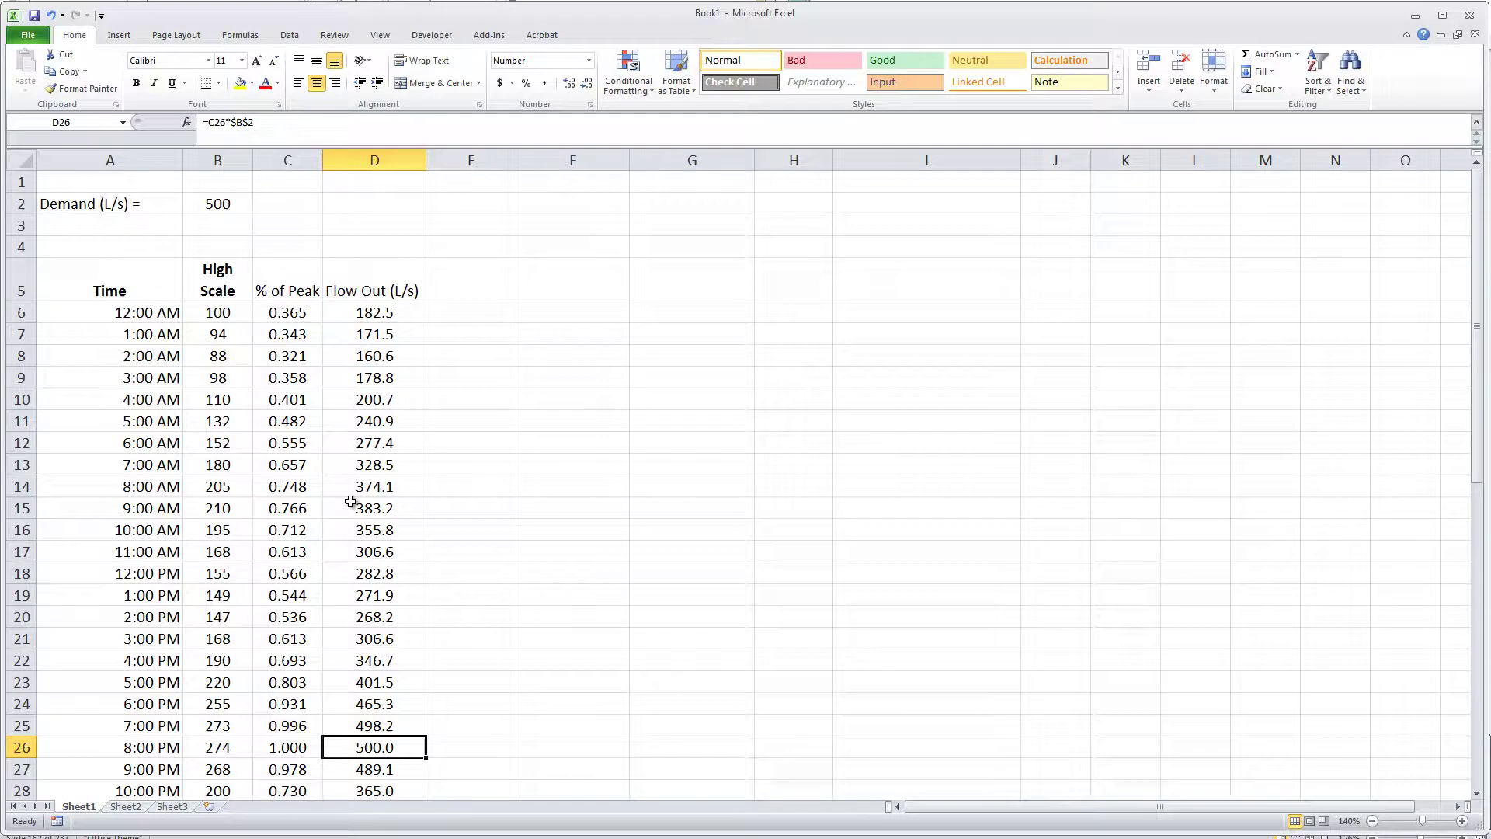
- Add the column header 'Flow In (L/s)' in cell E5
click(481, 289)
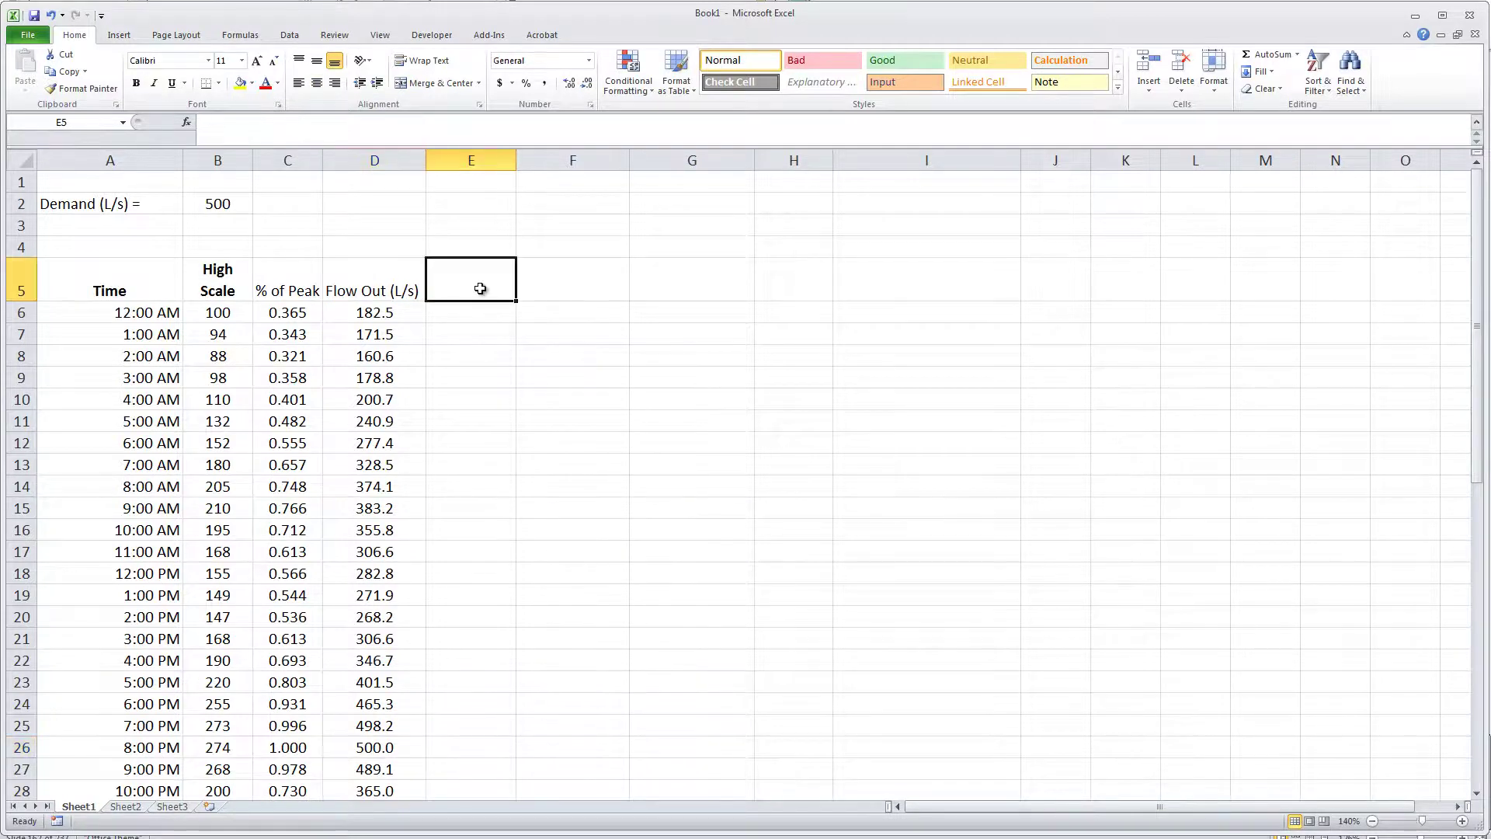
text(Flow In)
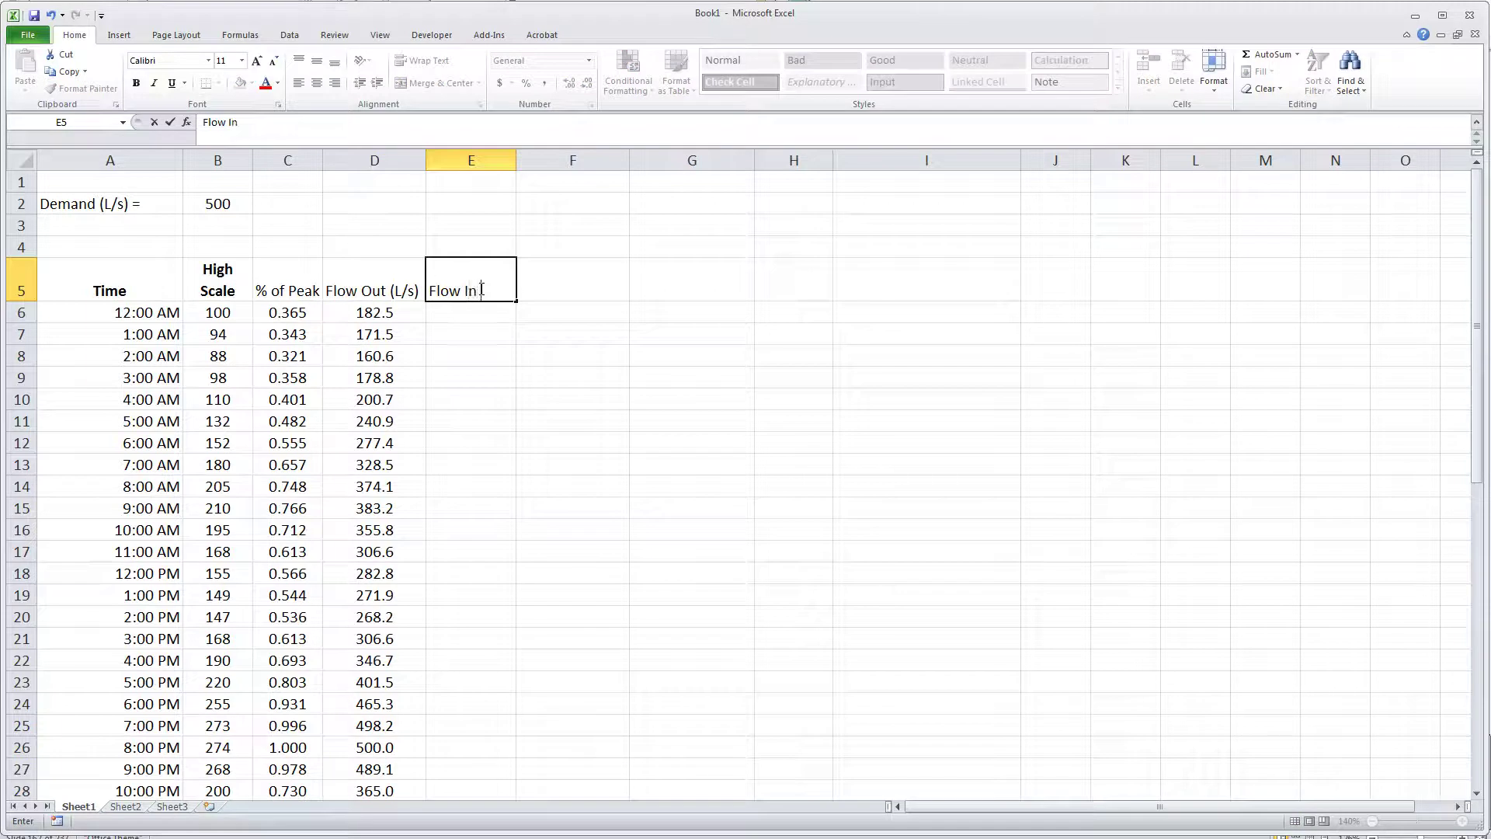
text( (L/s))
key(Return)
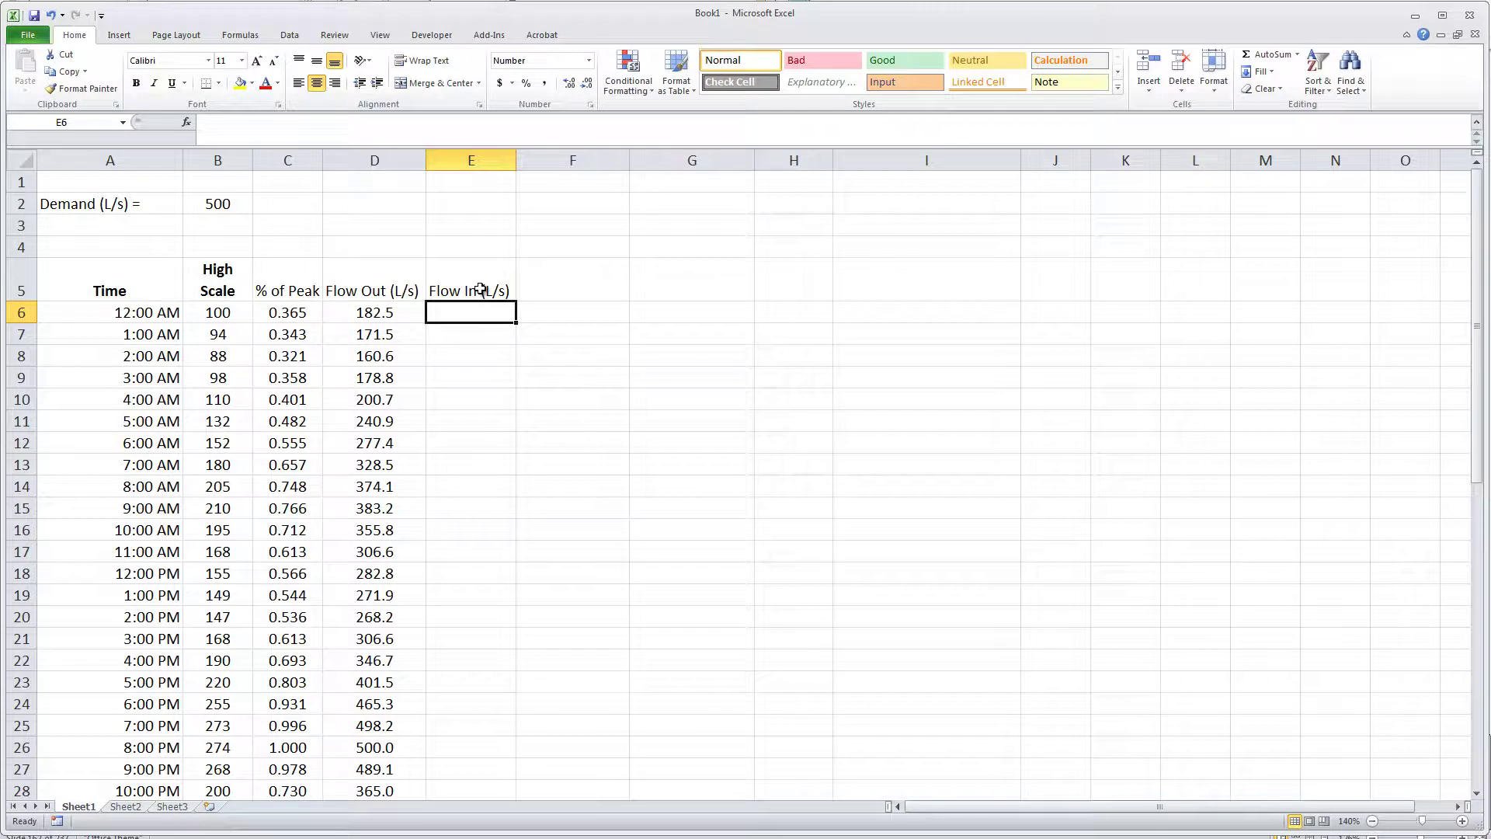
- Review the Flow Out formulas in column D, then select cell D3
click(367, 321)
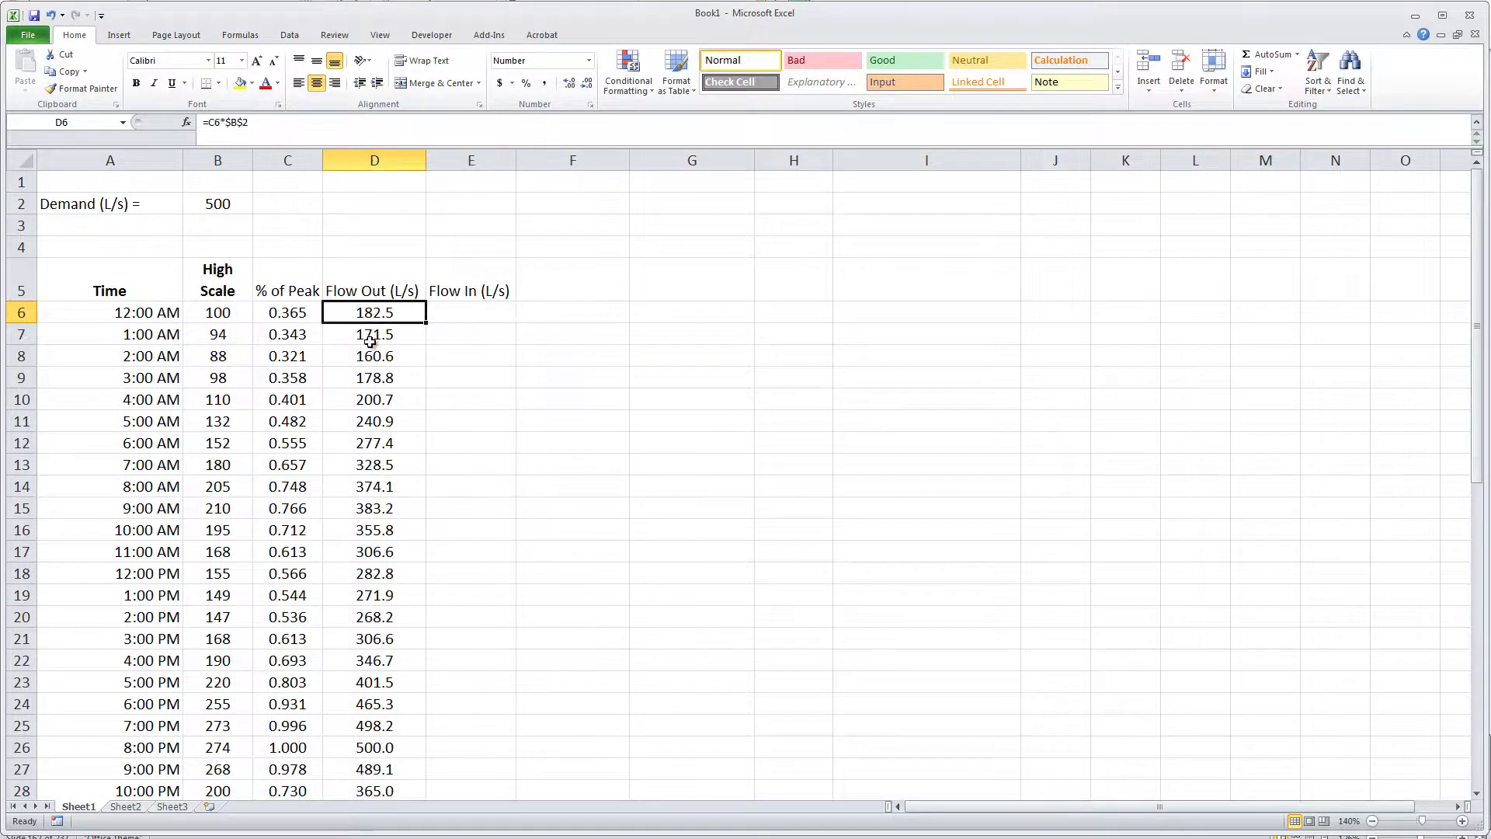
click(357, 489)
scroll(357, 590, down, 1)
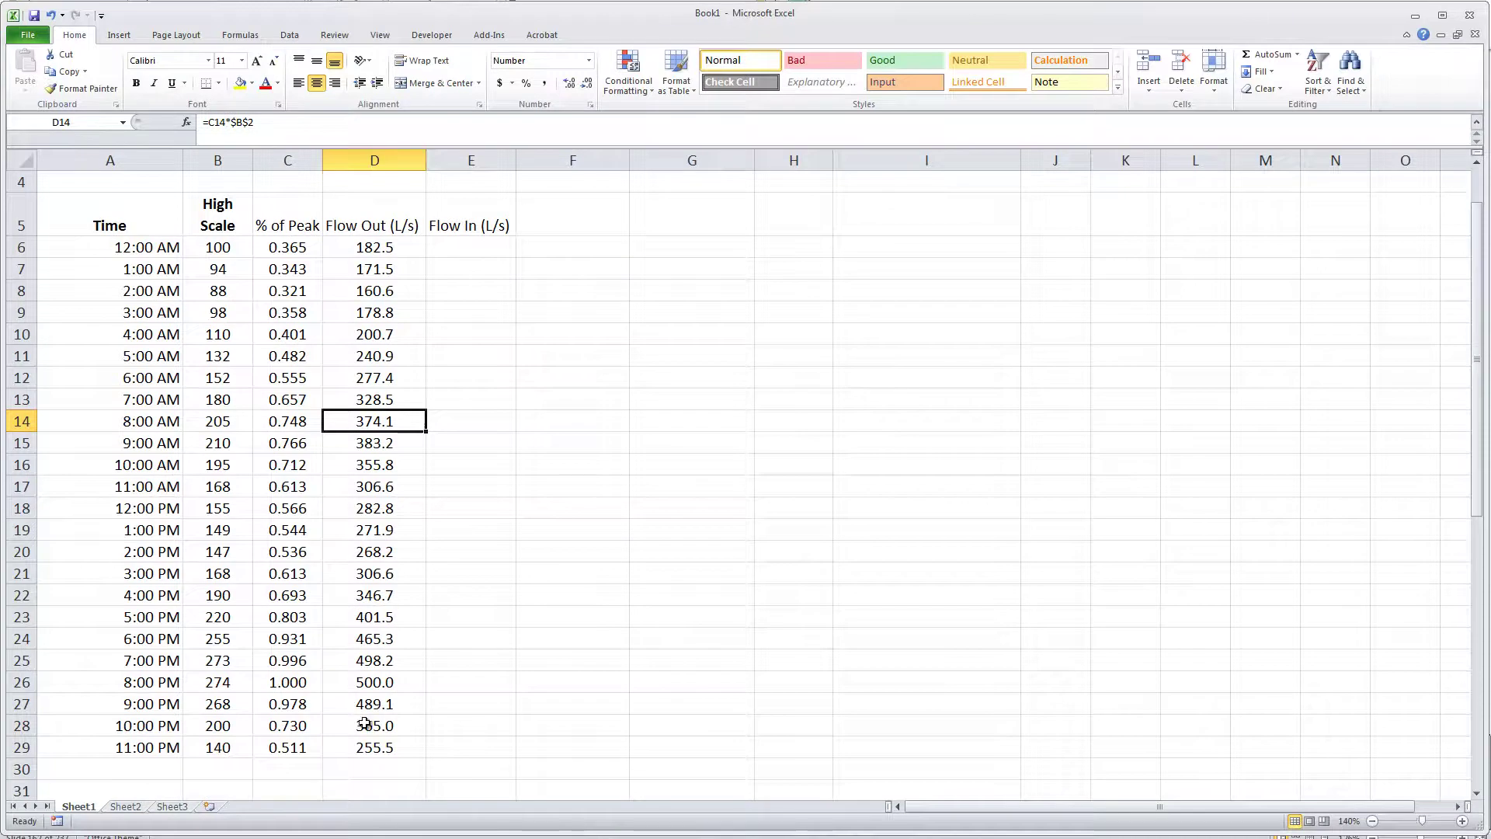
scroll(369, 730, up, 1)
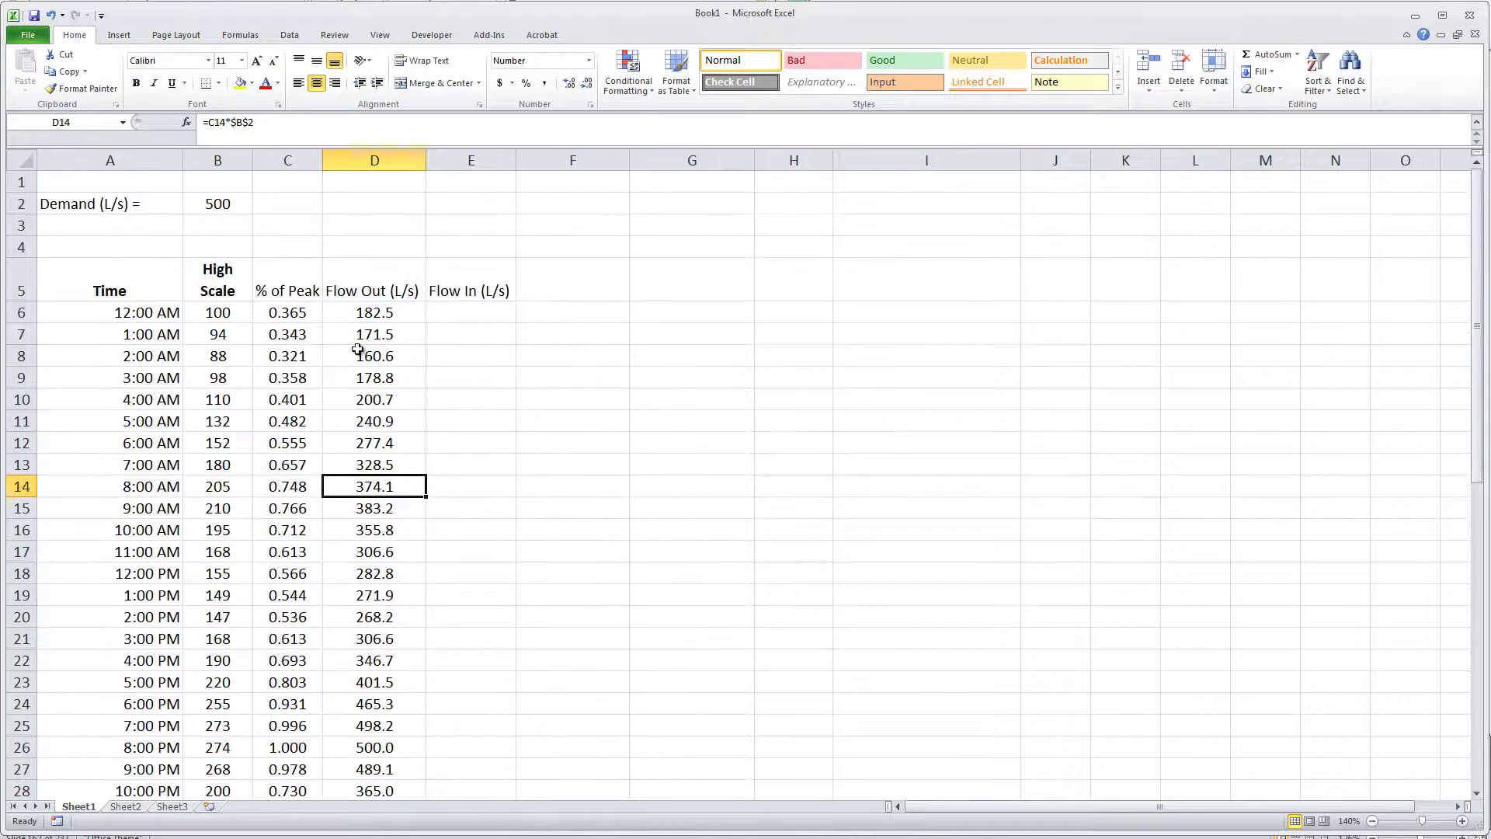
click(356, 243)
key(Up)
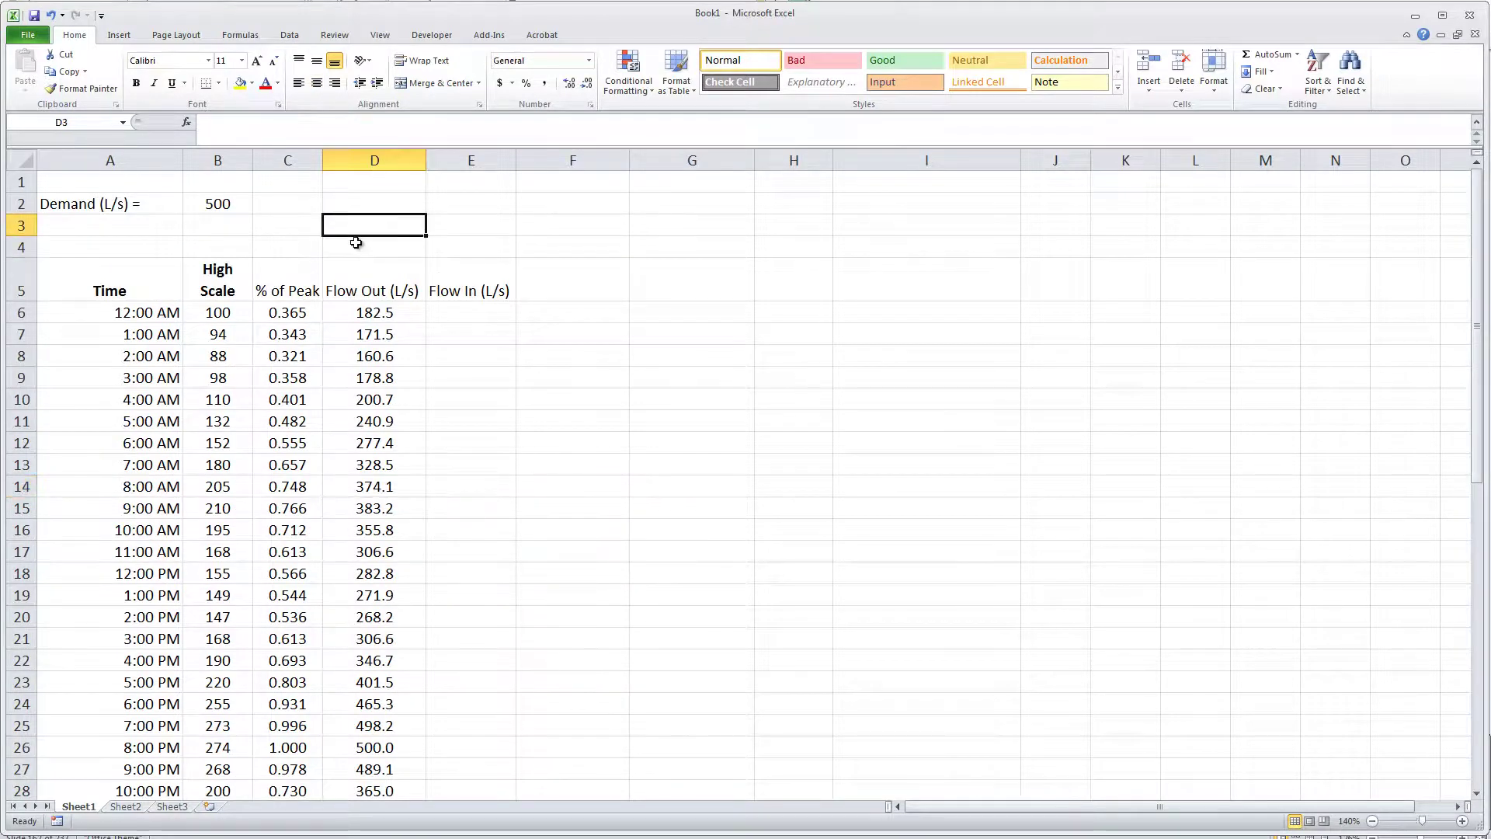
- Put =AVERAGE(D6:D29) in D3 and show it to four decimals as 317.1381
text(=av)
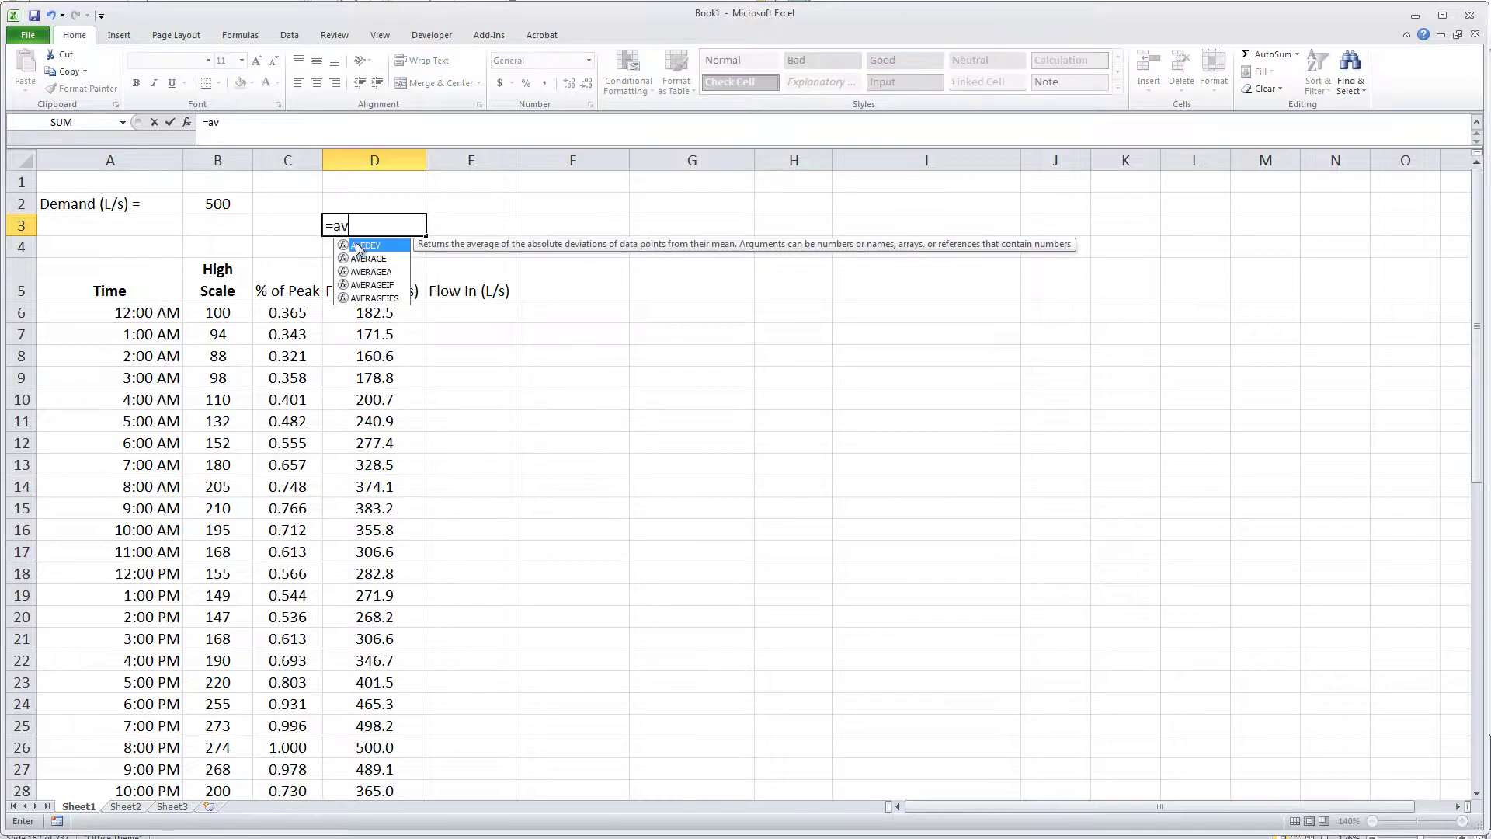
text(erage()
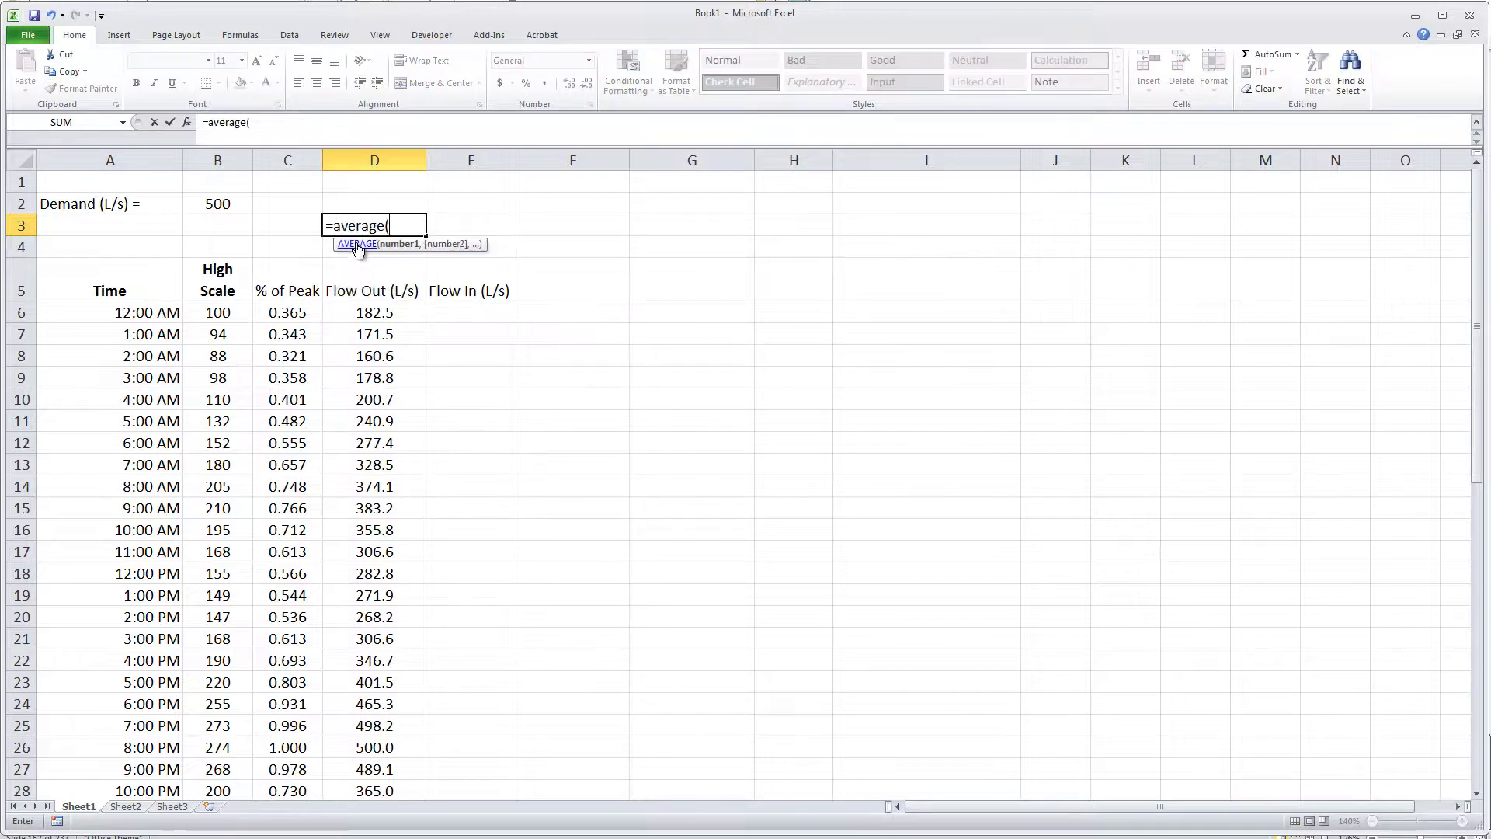
drag(375, 311, 380, 757)
key(Return)
scroll(378, 750, up, 1)
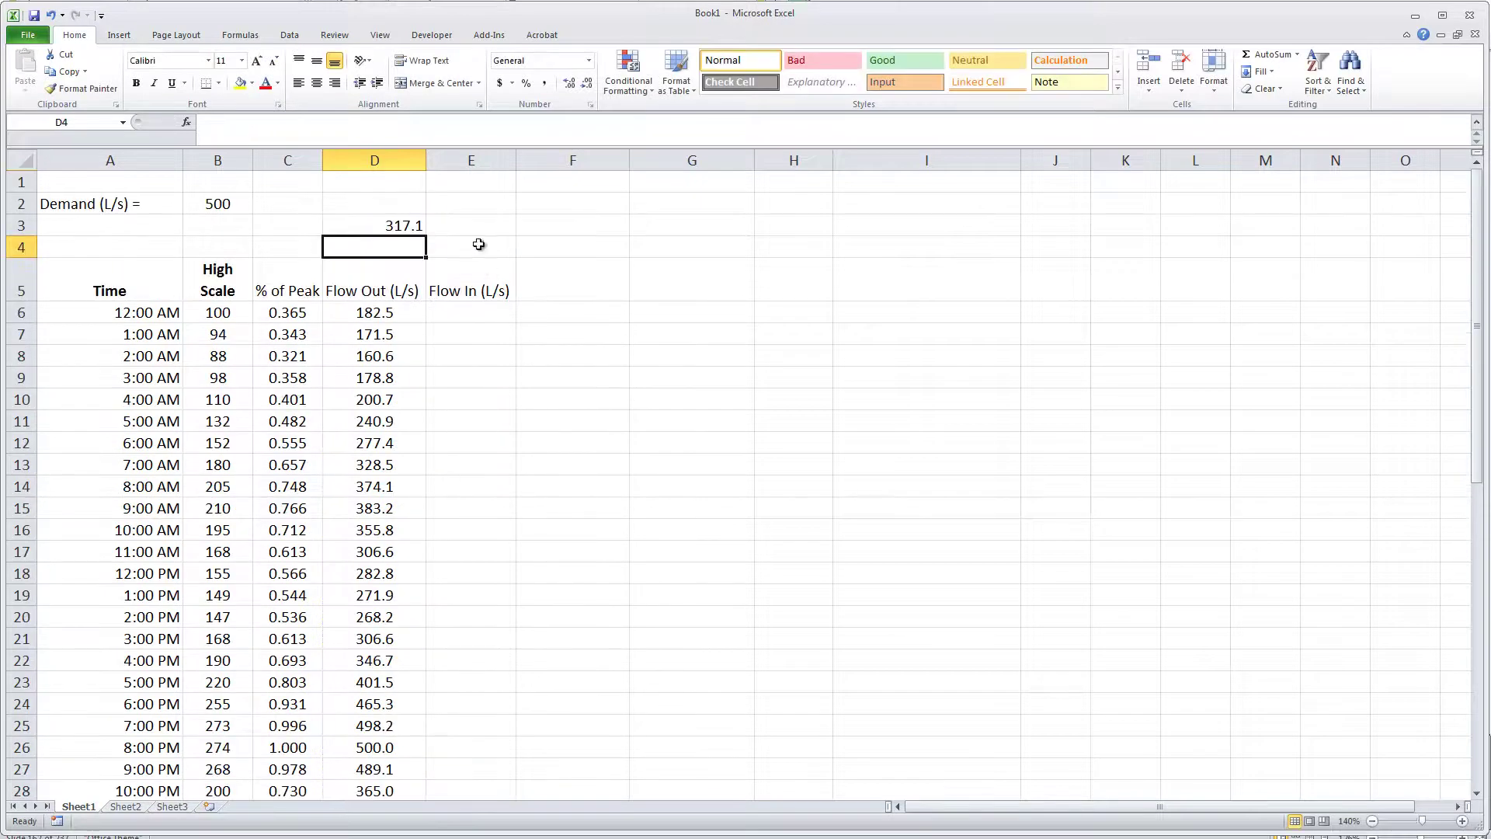
click(417, 230)
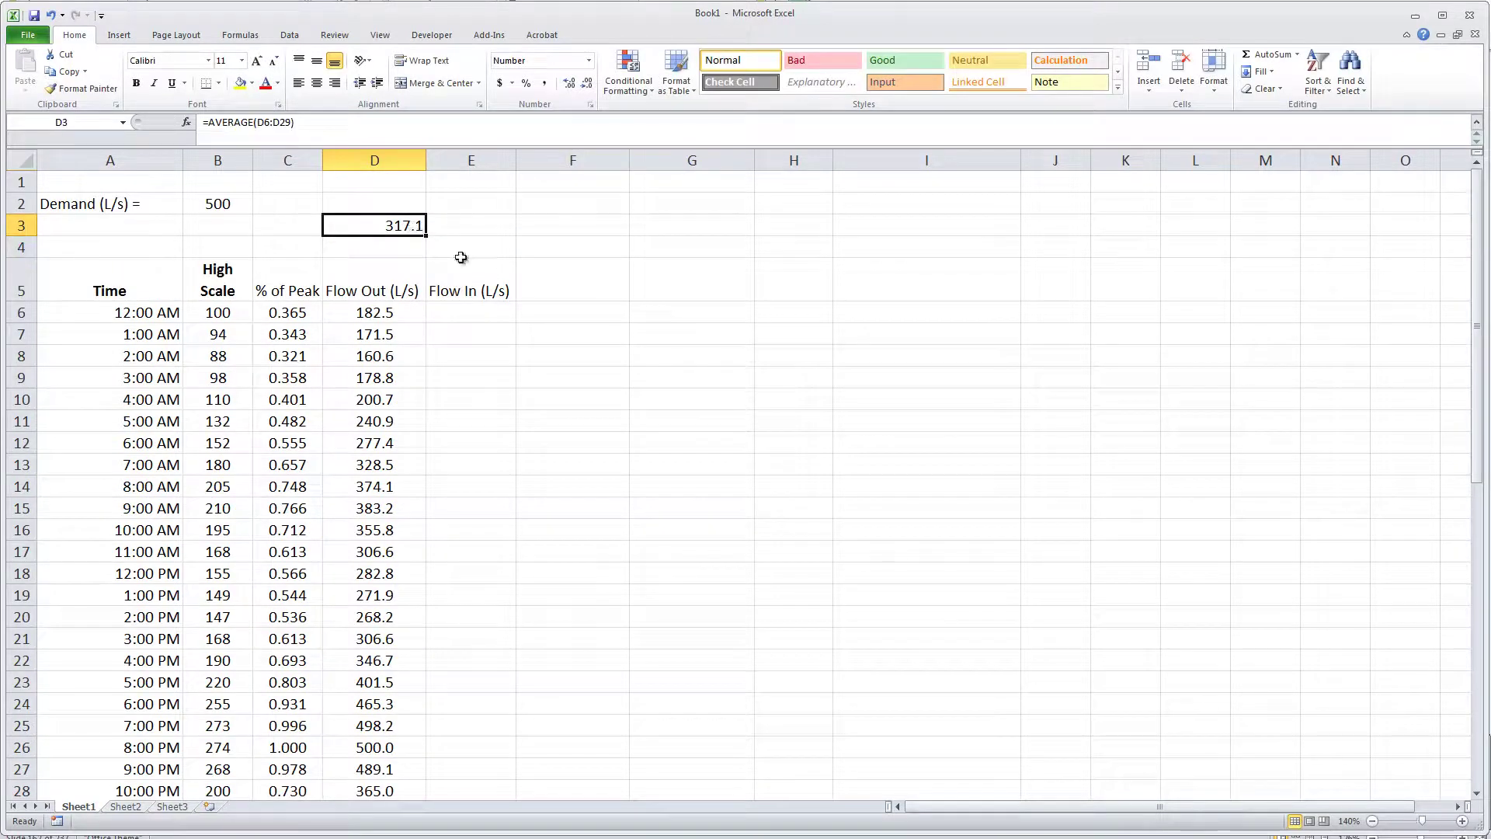
click(469, 312)
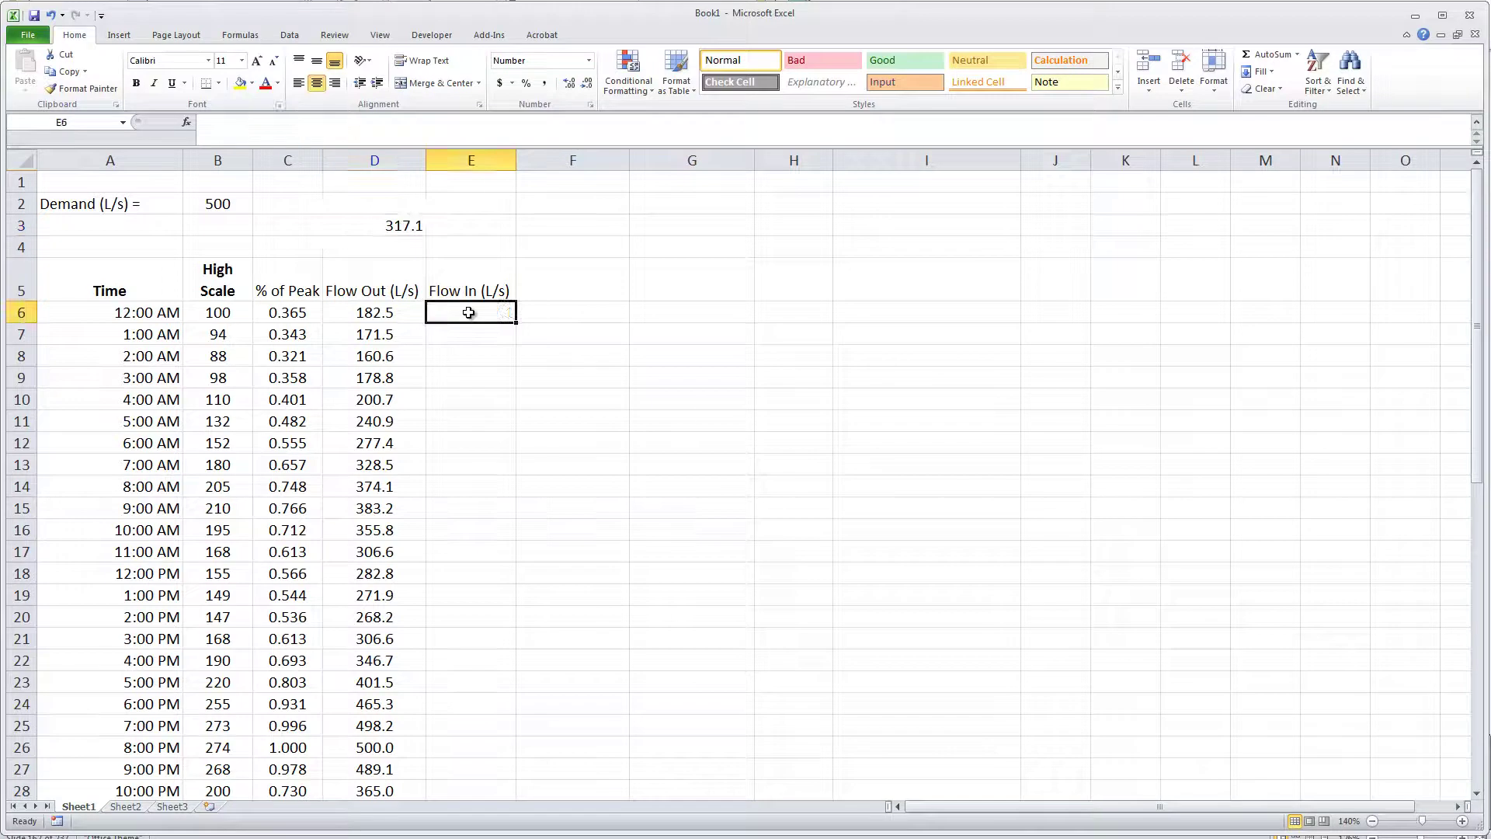
click(404, 225)
click(569, 84)
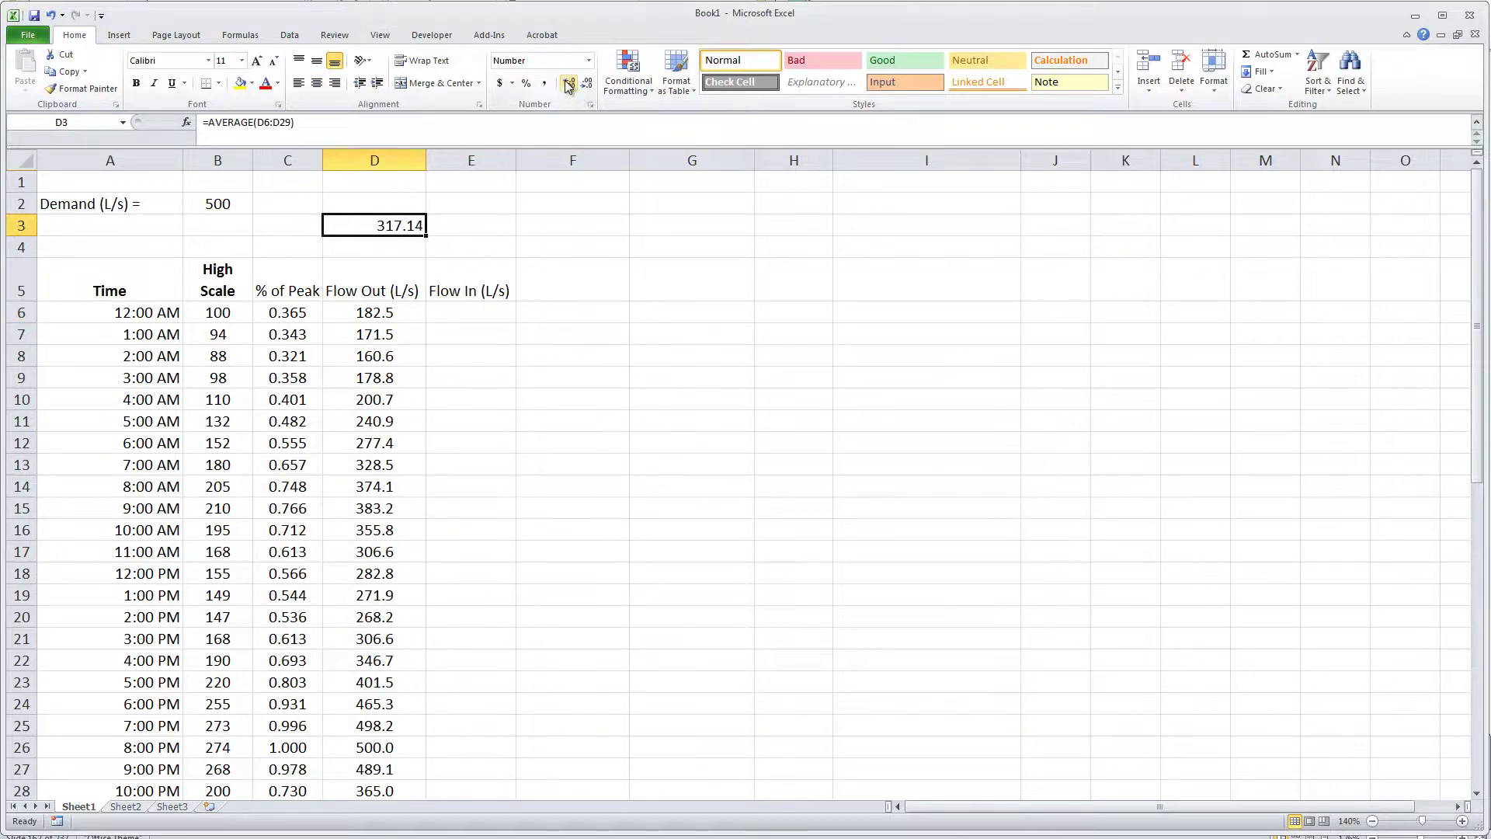
click(569, 83)
click(568, 83)
click(472, 320)
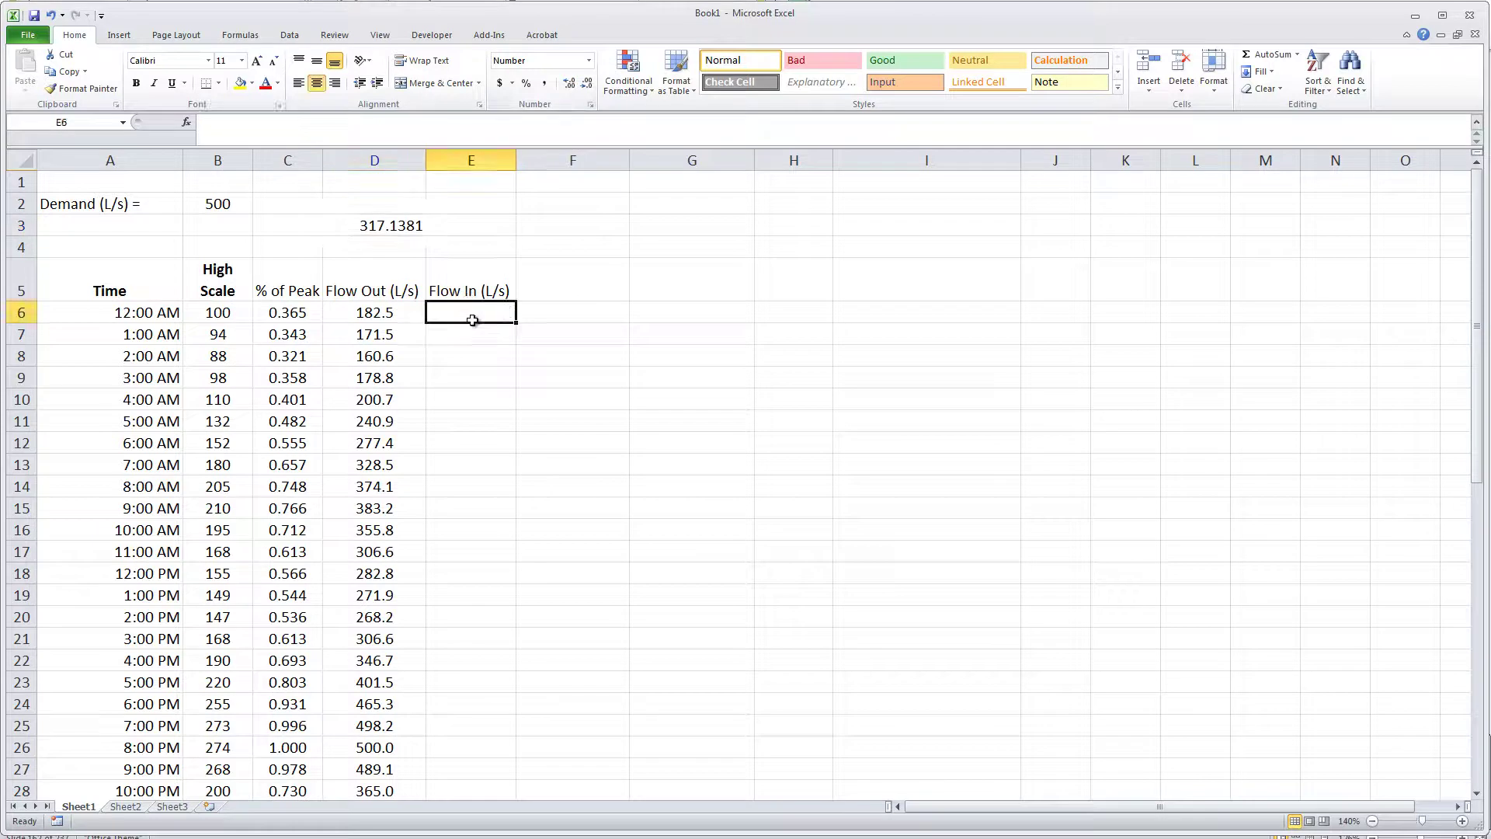
- Type 317.1381 into E6 and D2 after reviewing the D3 average formula
text(31)
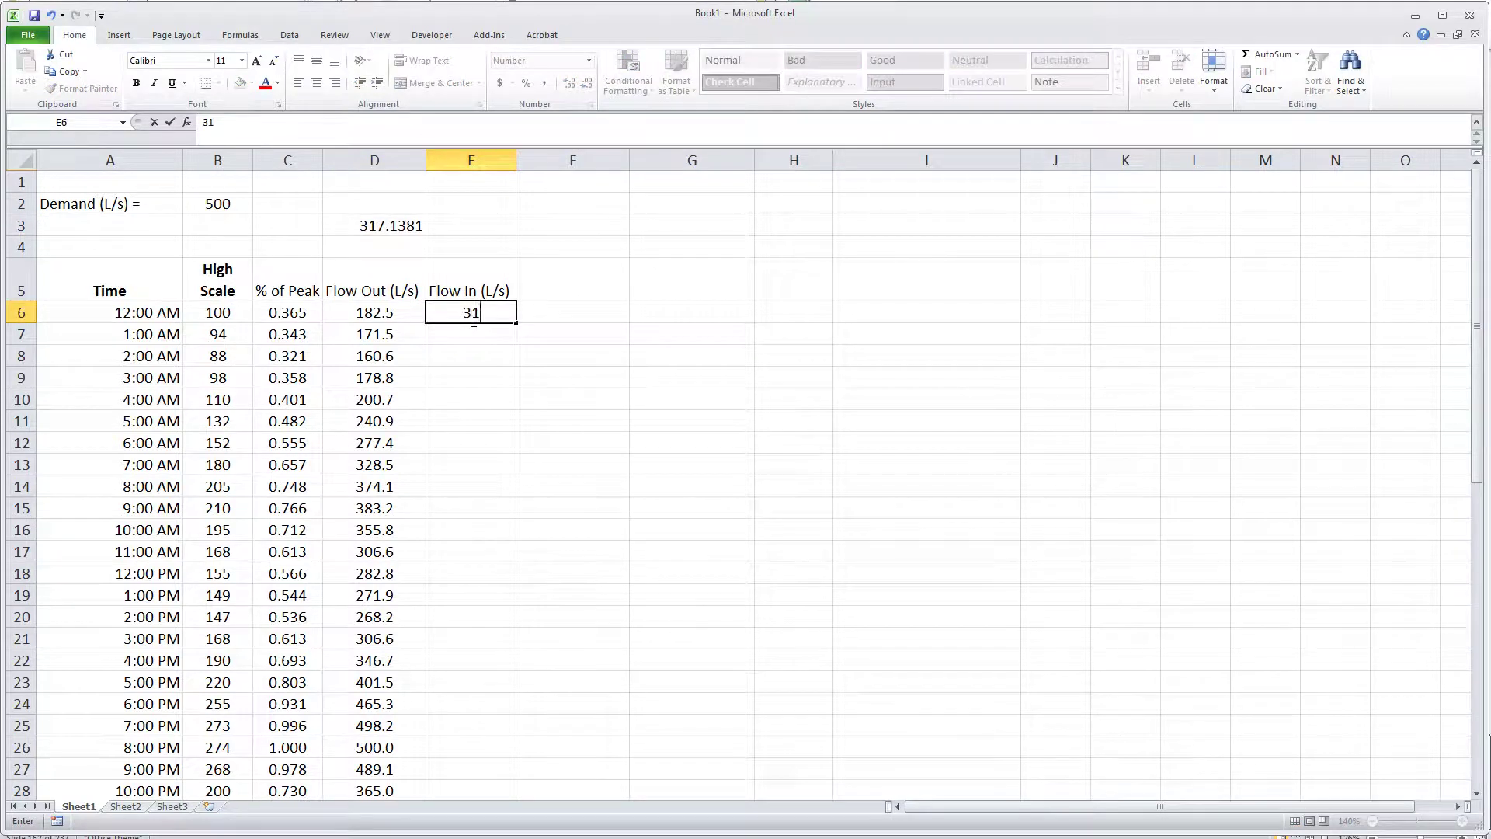
text(7.1381)
key(Return)
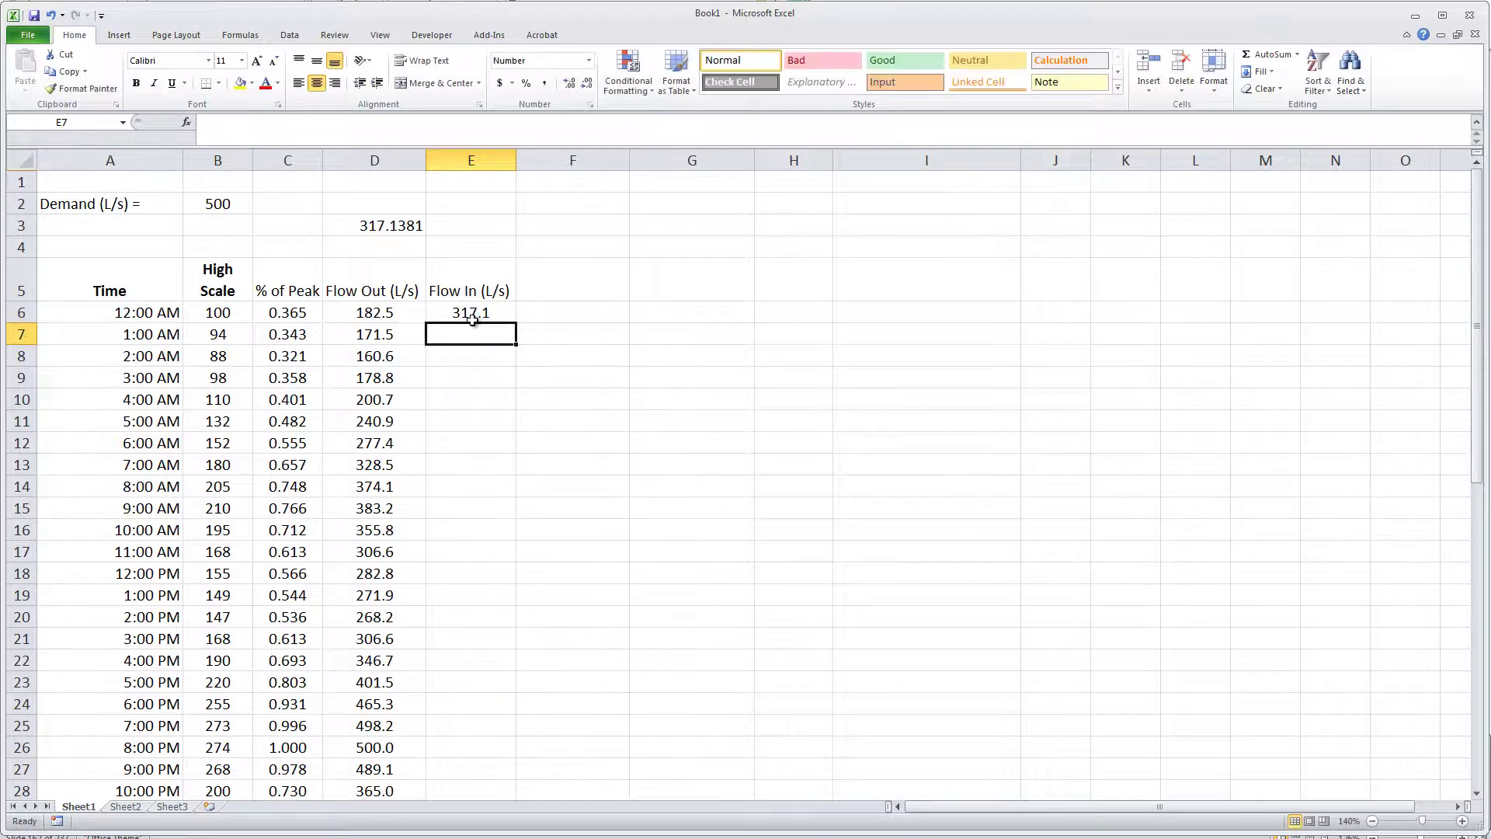
click(472, 319)
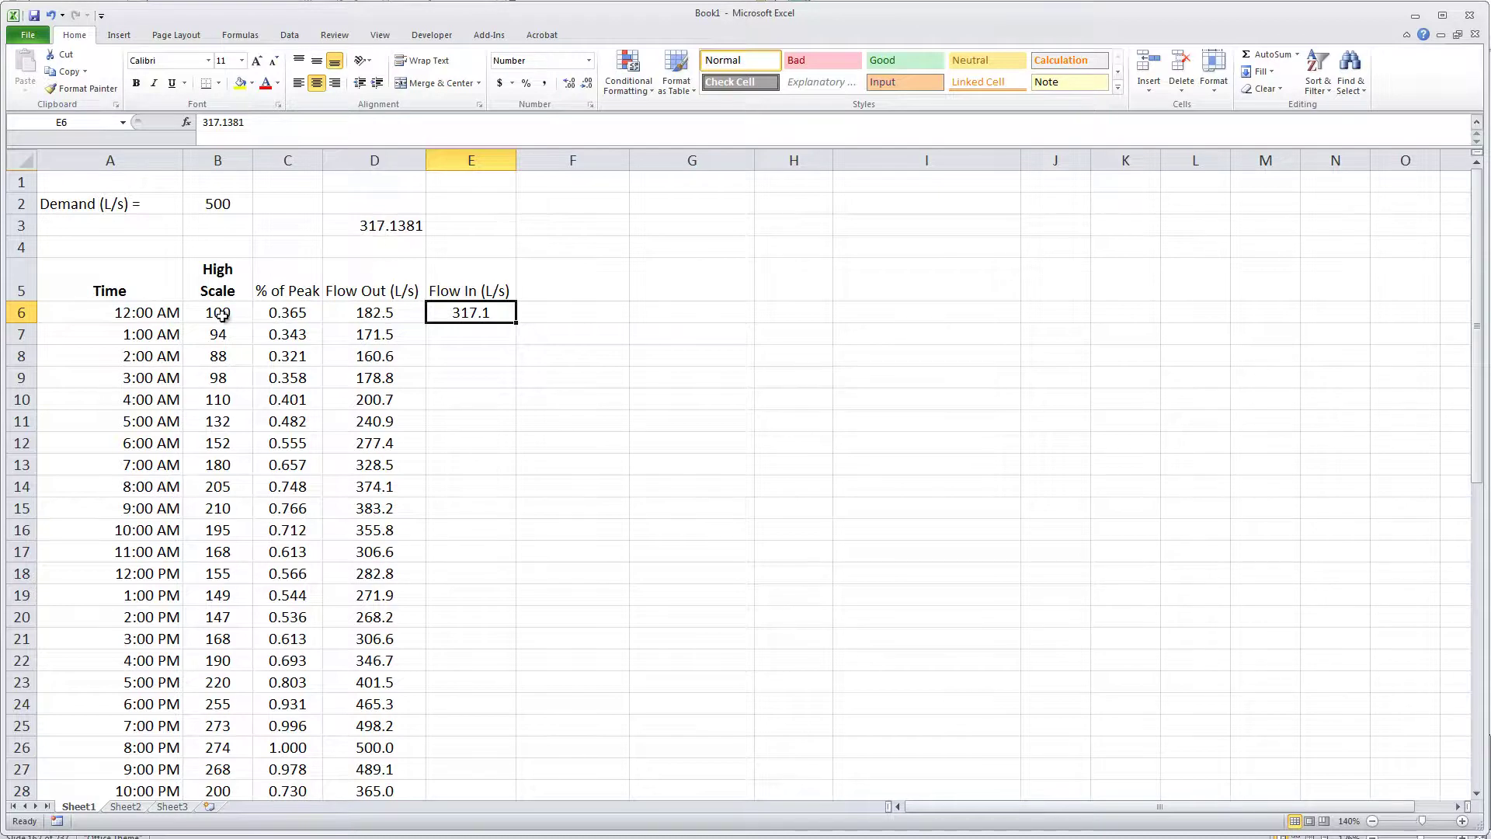
click(407, 231)
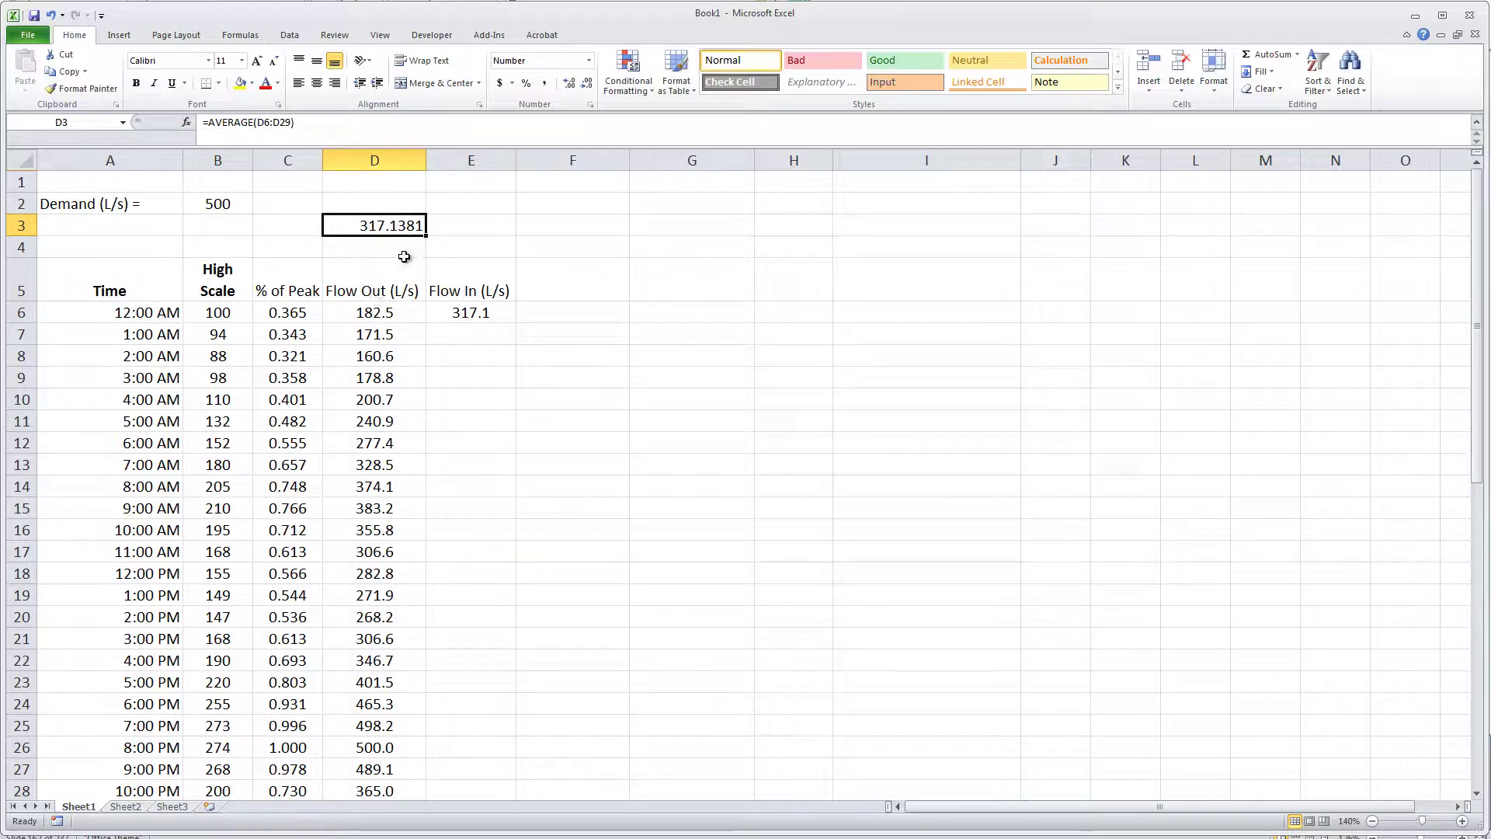
click(349, 125)
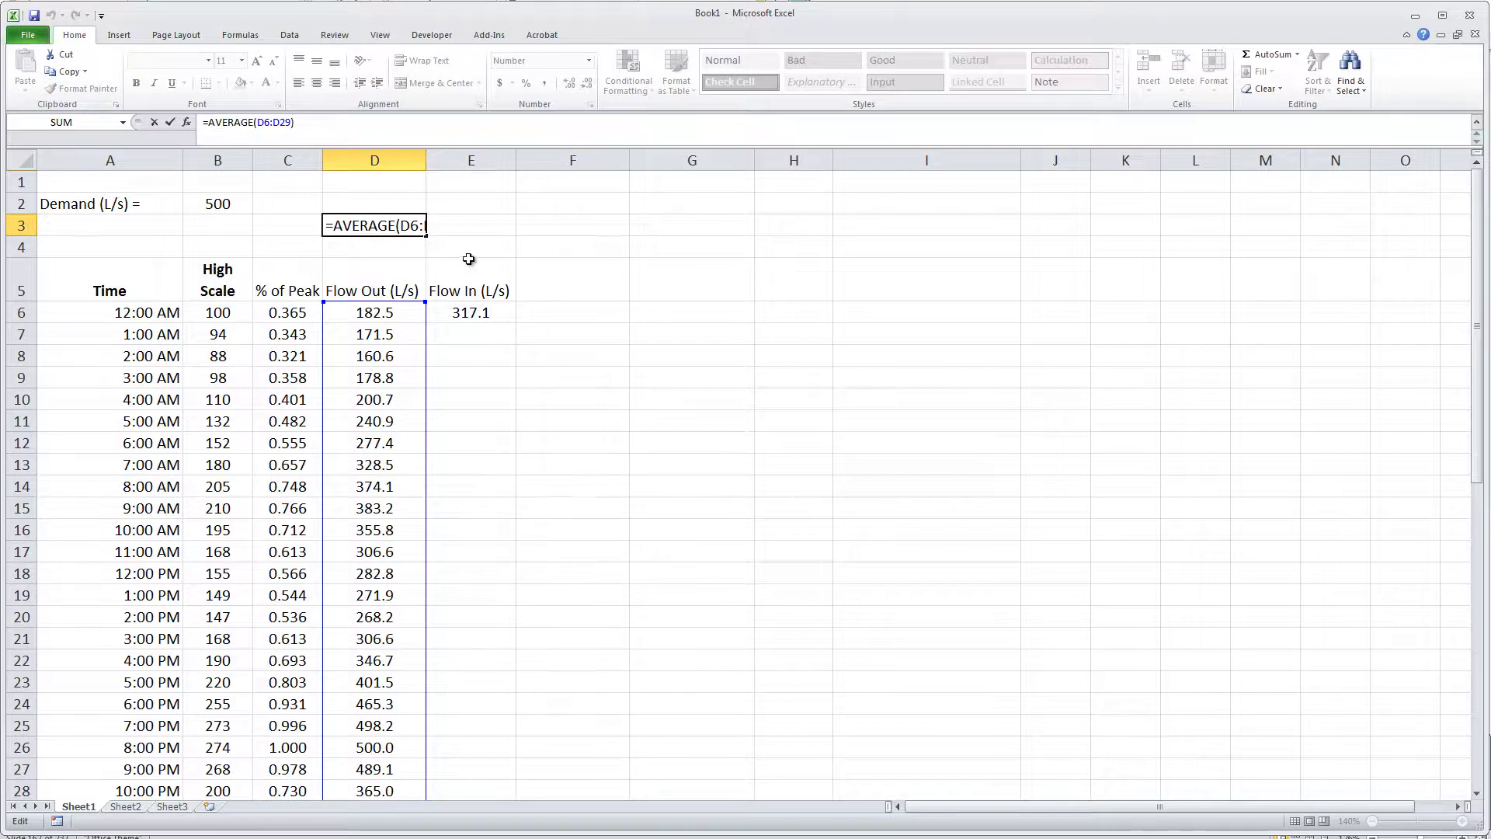
click(469, 262)
click(385, 202)
text(317)
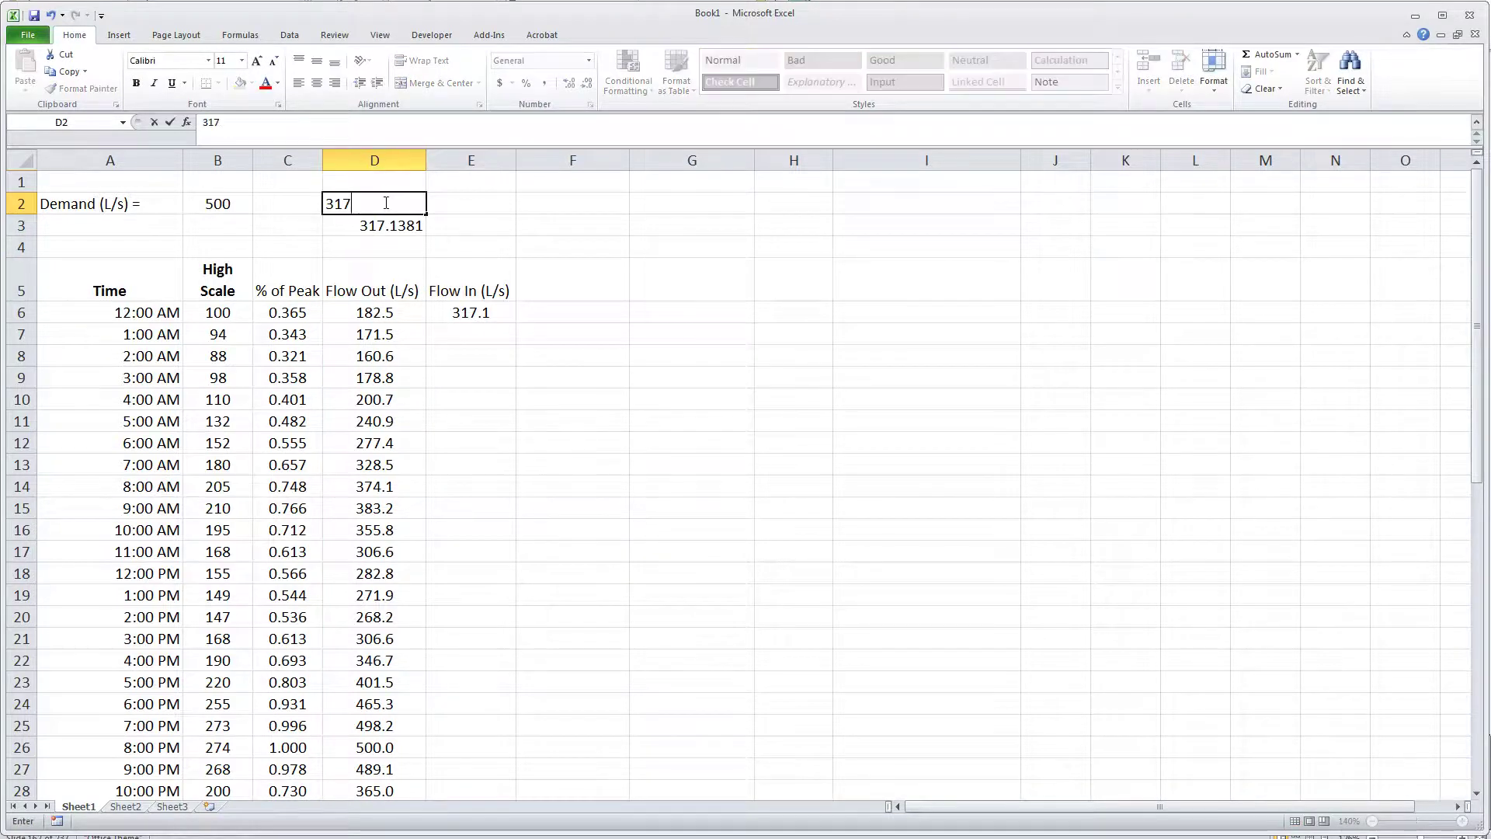
text(.1381)
key(Return)
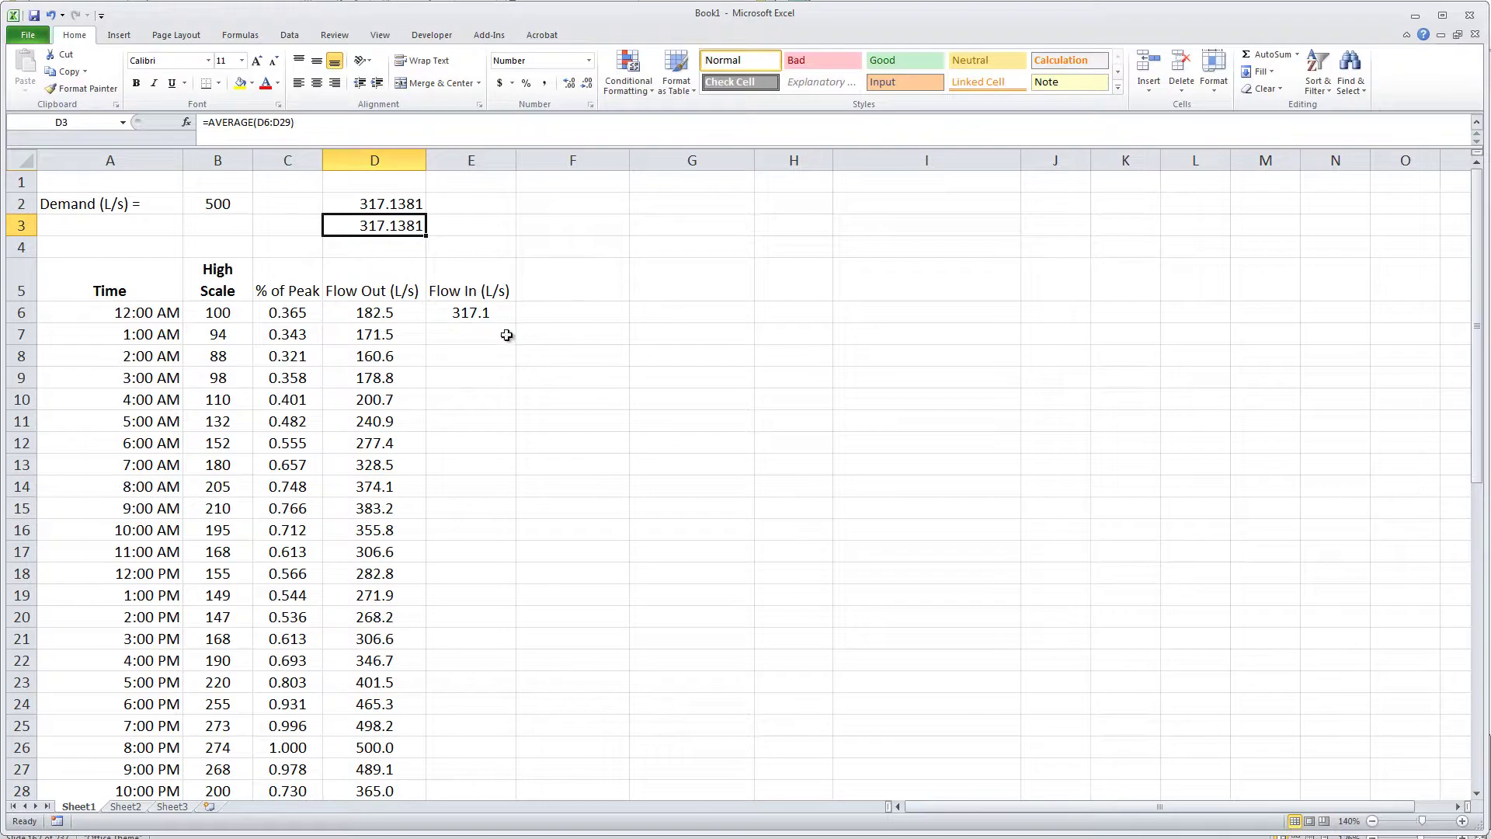
- Enter =$D$3 in E6 and fill it down so each hour shows 317.1
click(496, 314)
text(=)
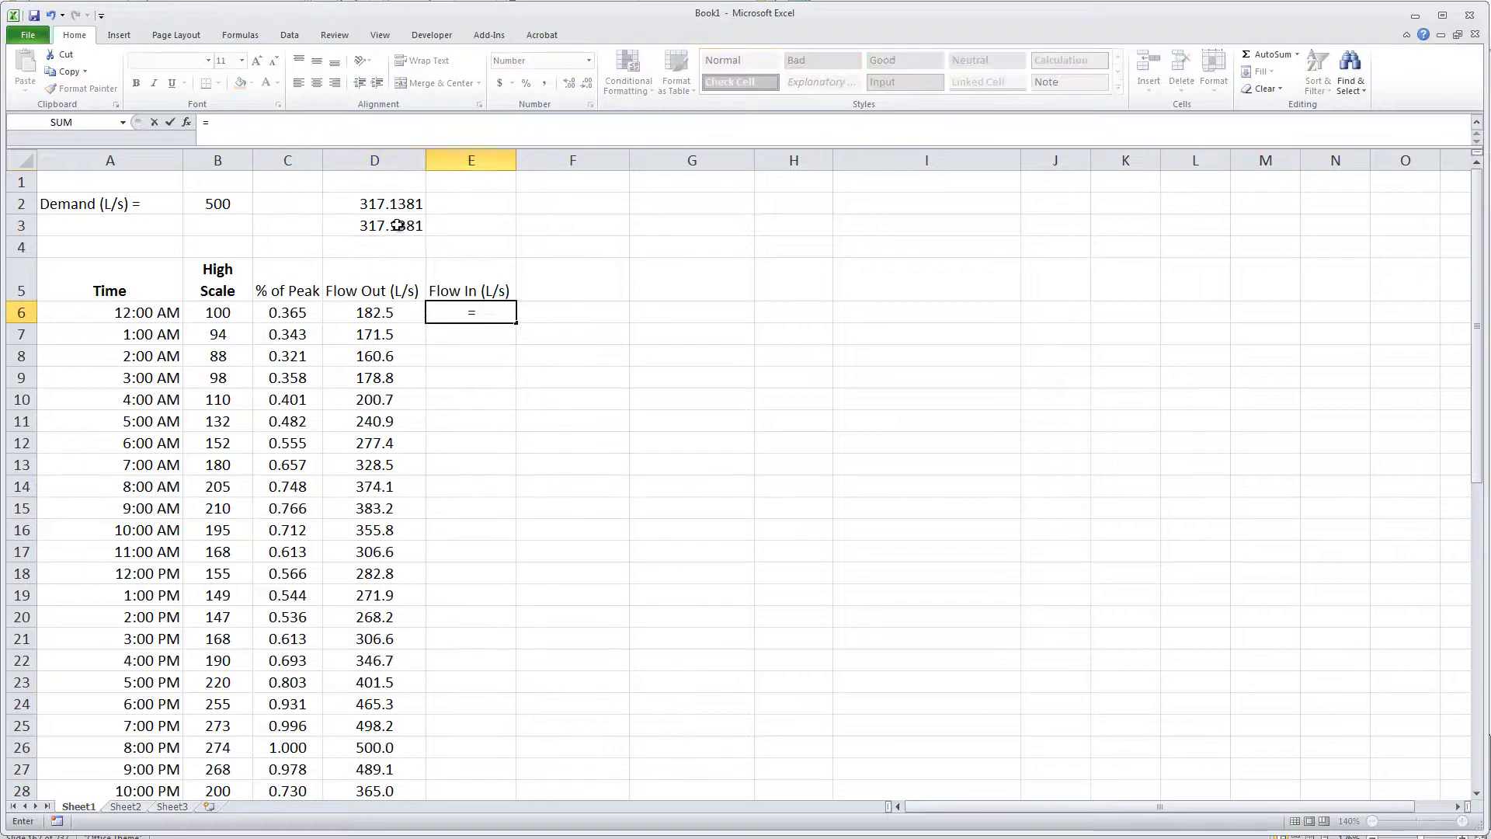
click(397, 226)
key(F4)
key(Return)
click(501, 310)
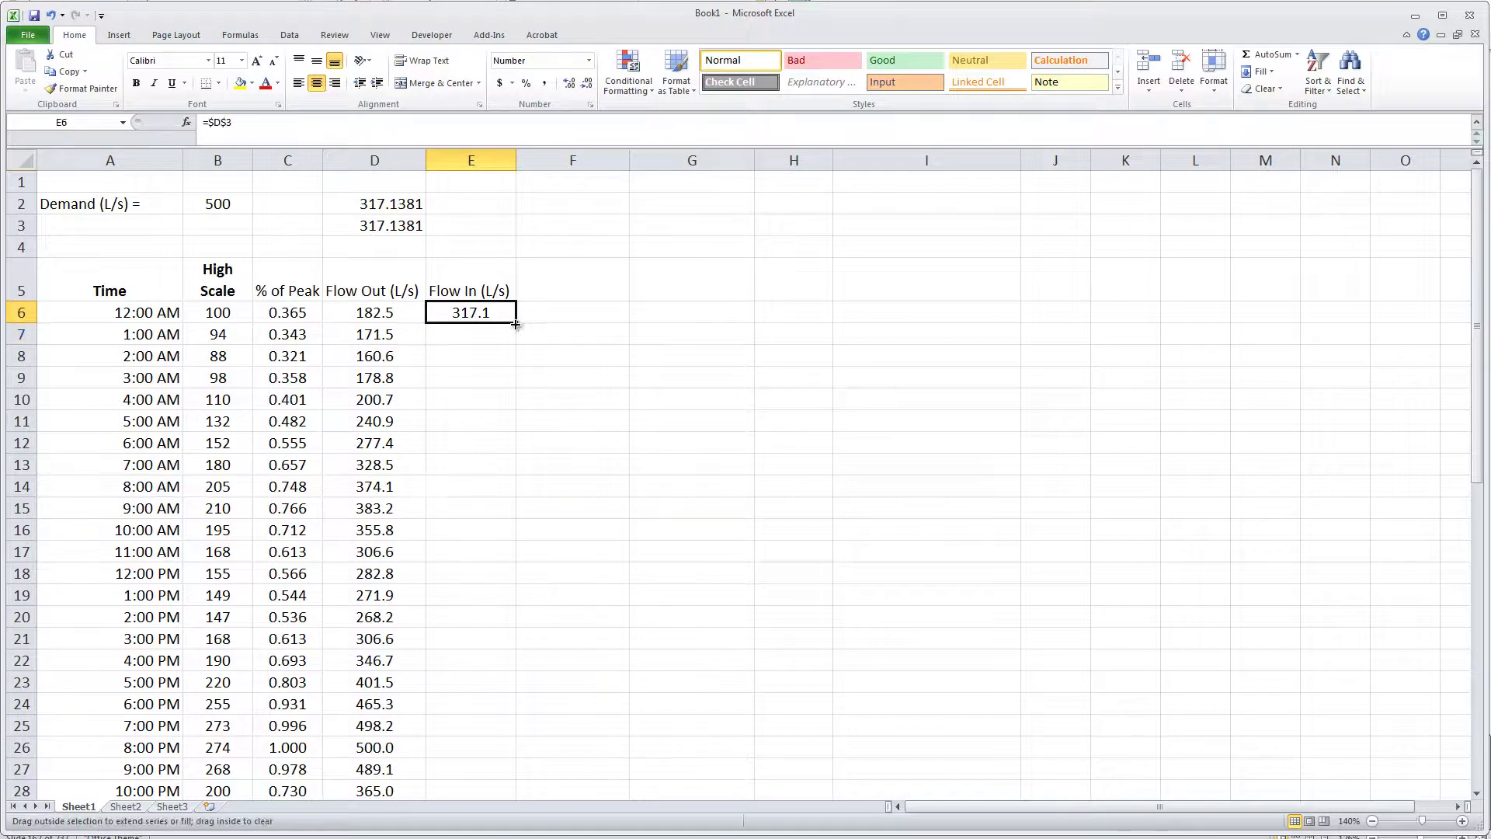
double_click(516, 324)
click(400, 203)
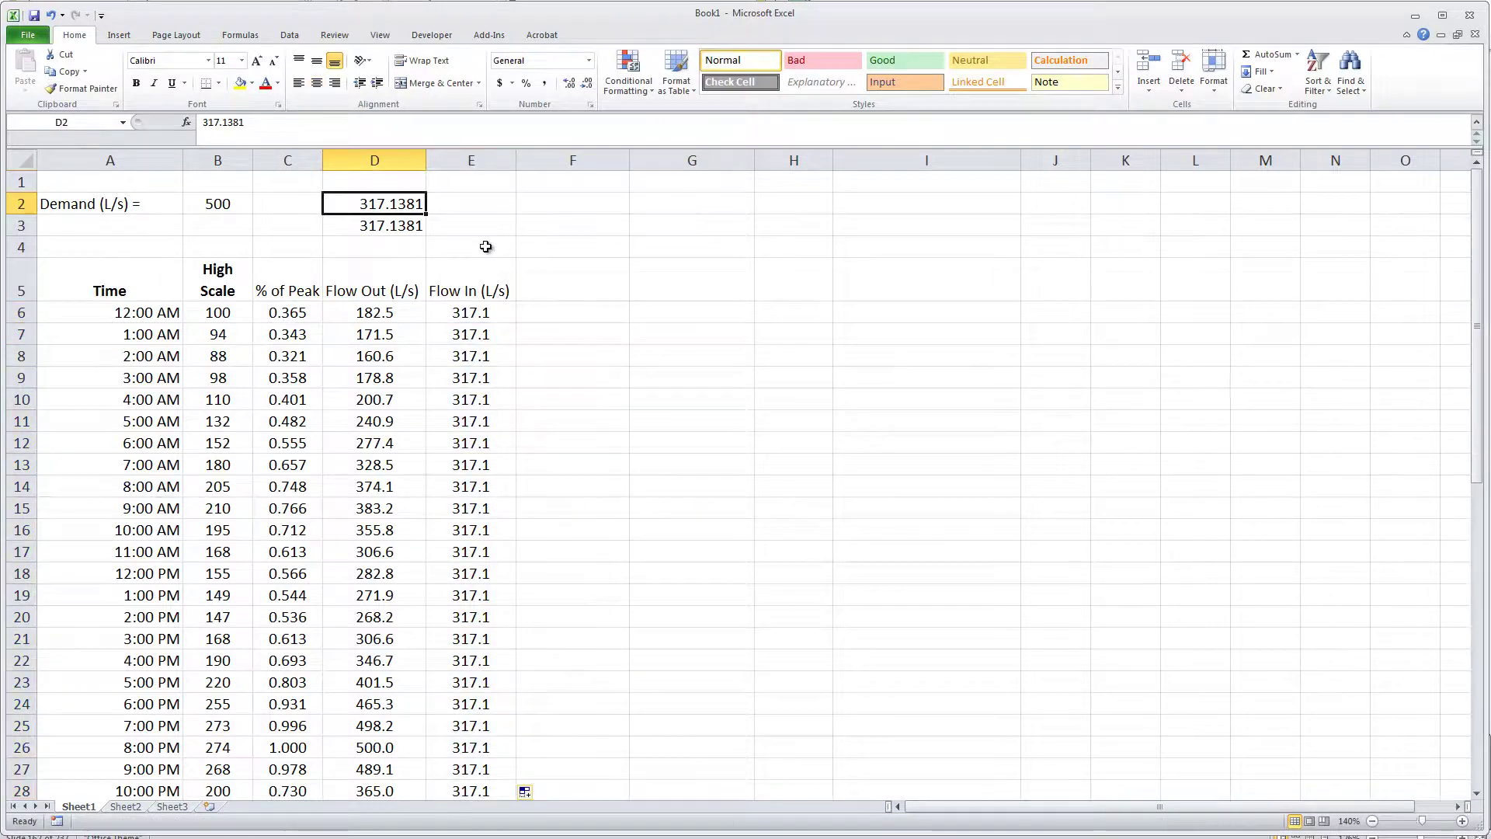
click(460, 199)
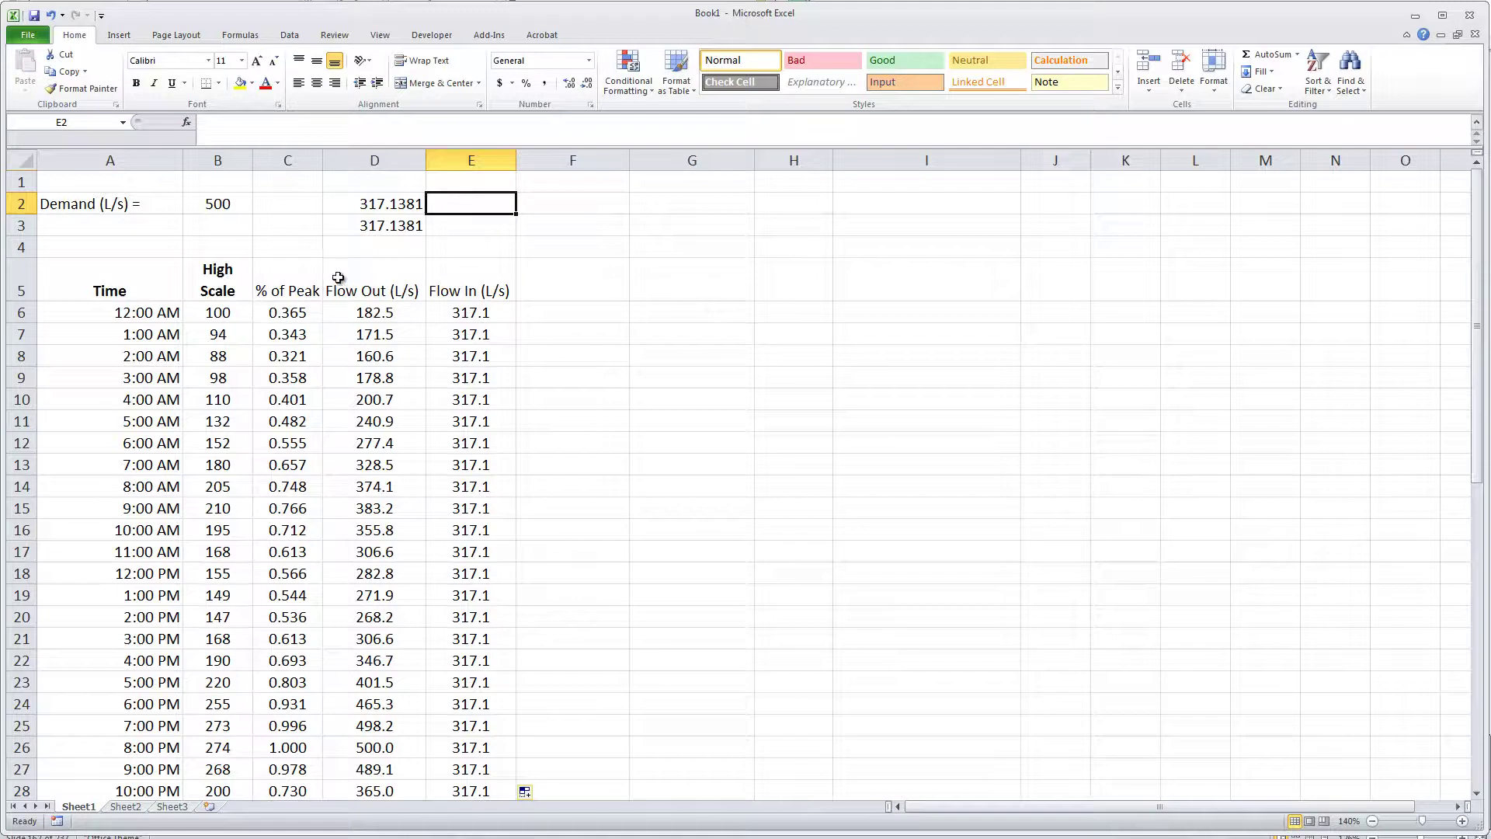
click(387, 227)
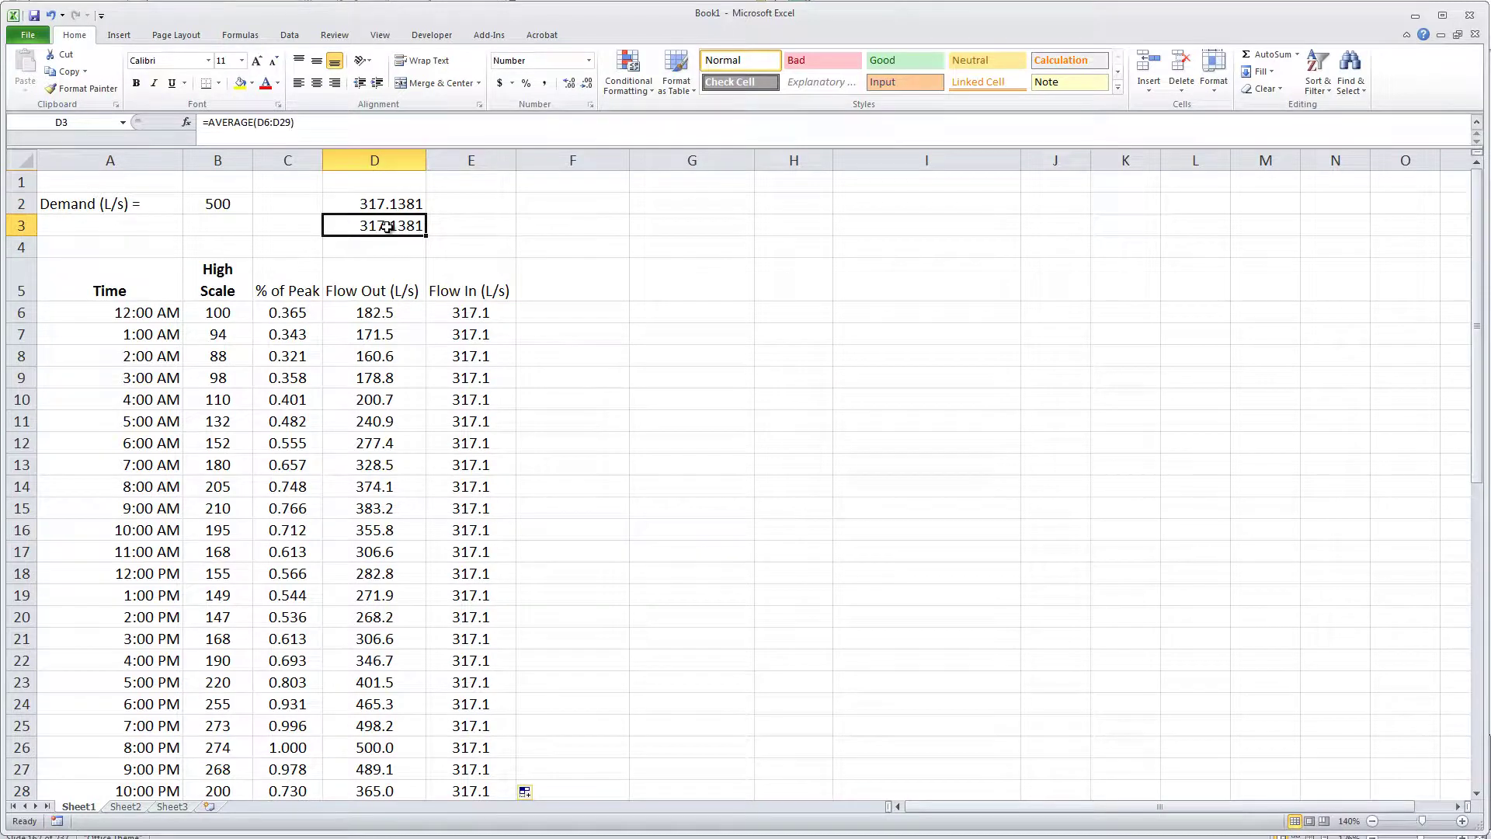
click(495, 315)
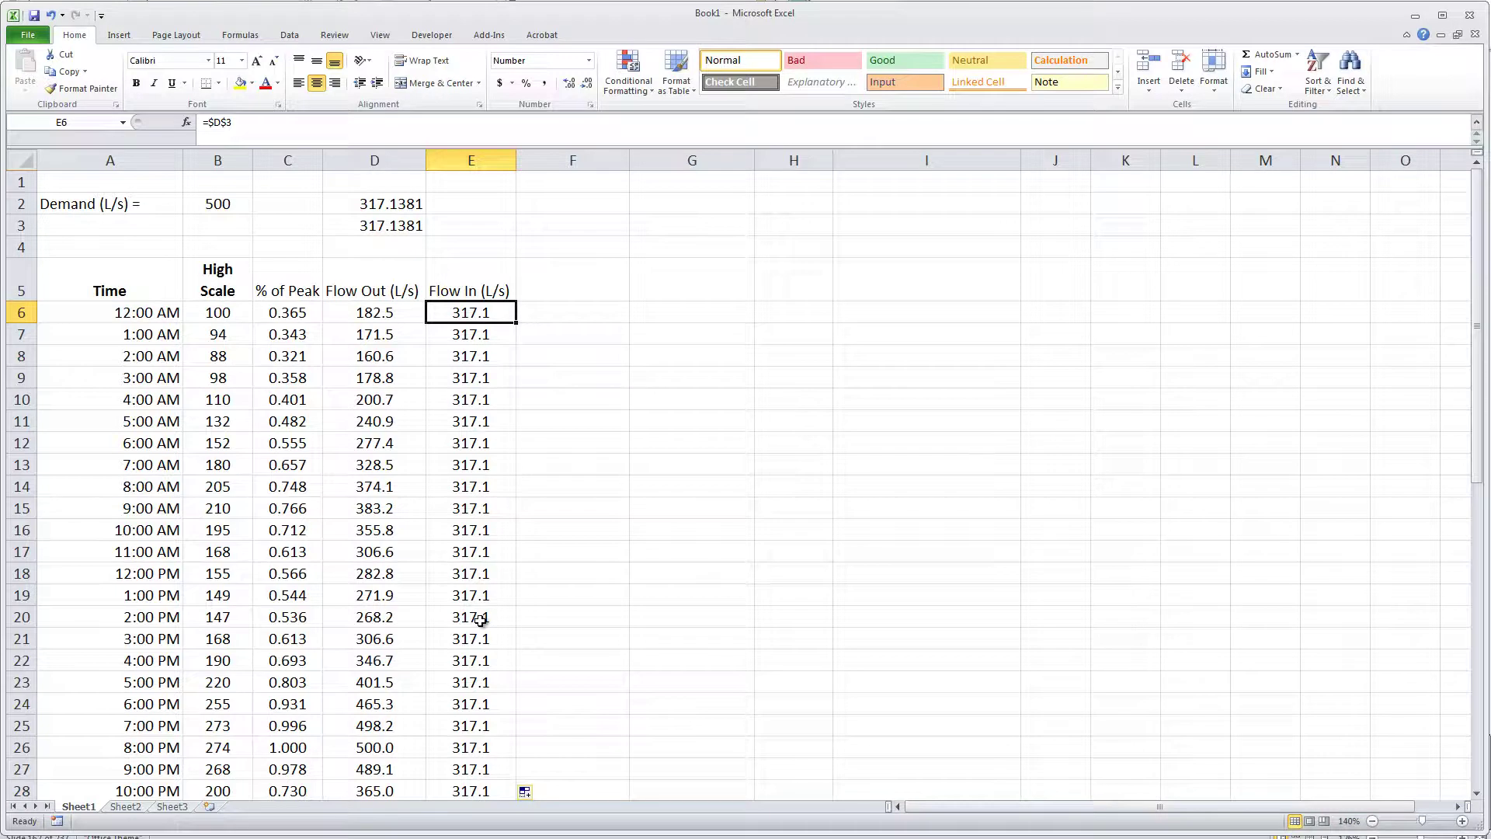
- Add the headers 'Vol In (m3)', 'Vol Out (m3)' and 'ds/dt' in F5, G5 and H5
click(556, 283)
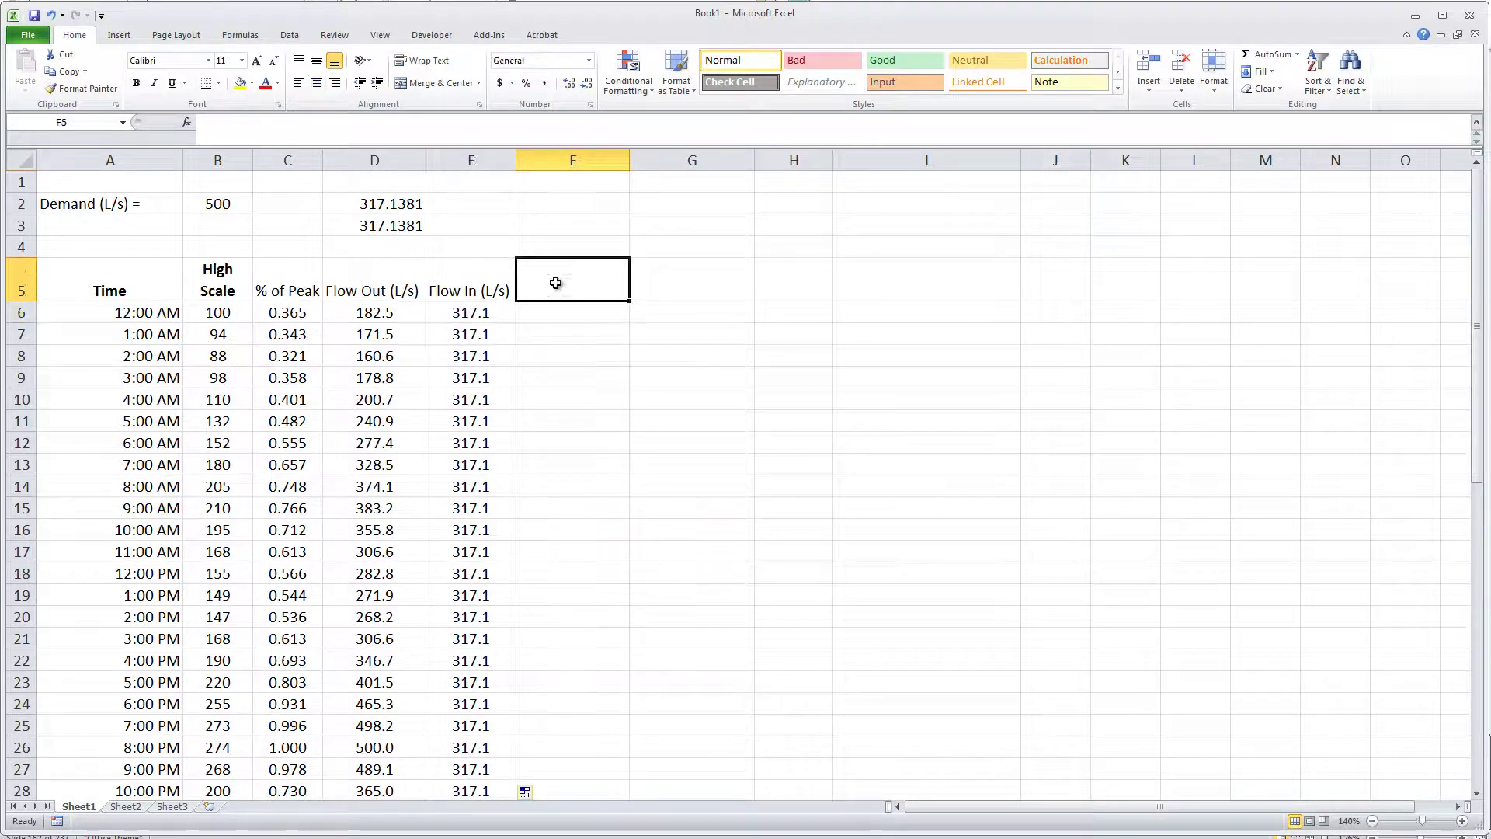
text(Vol In ()
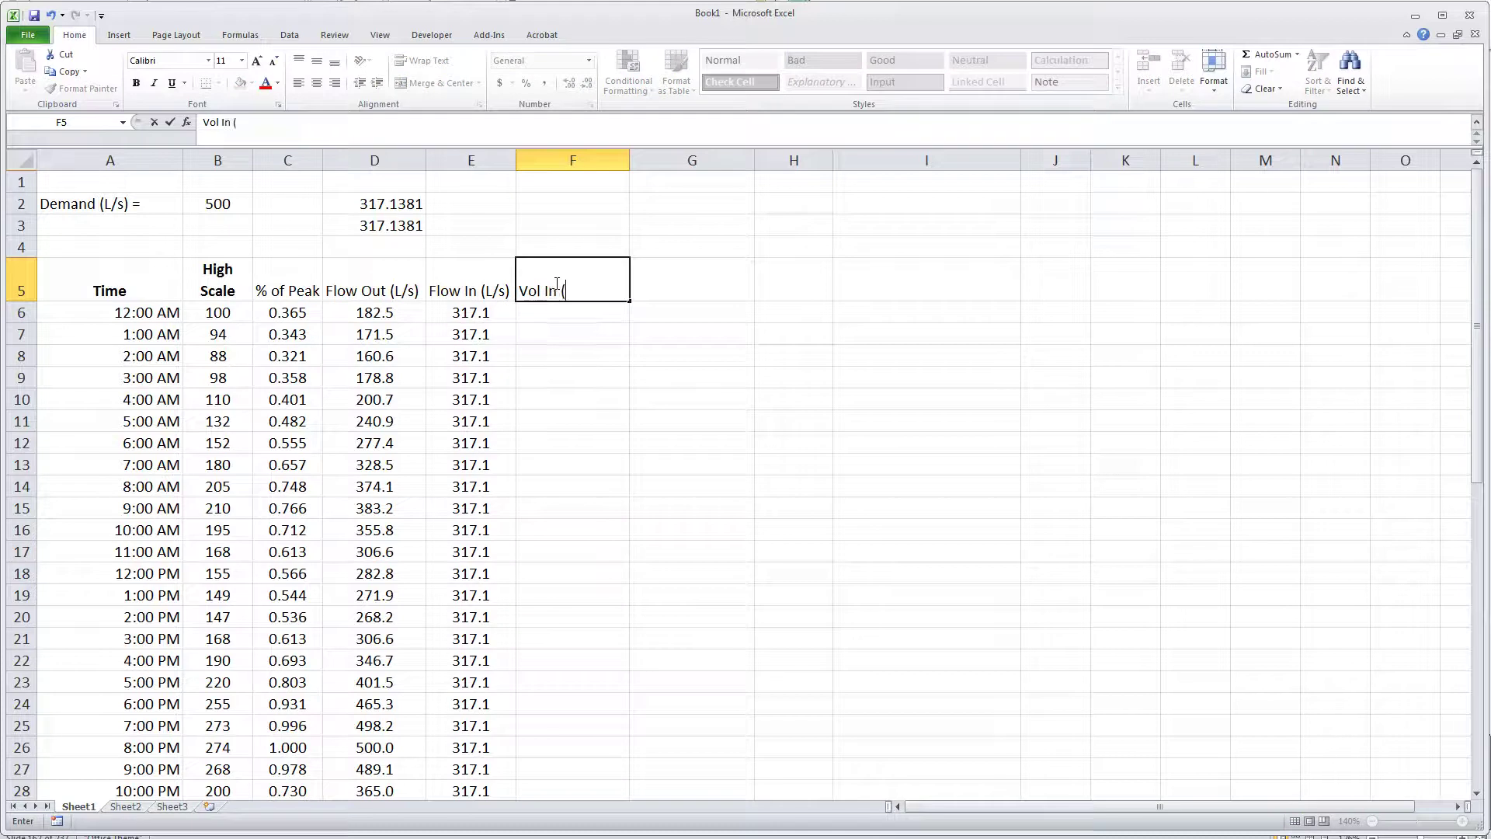
text(m3))
key(Tab)
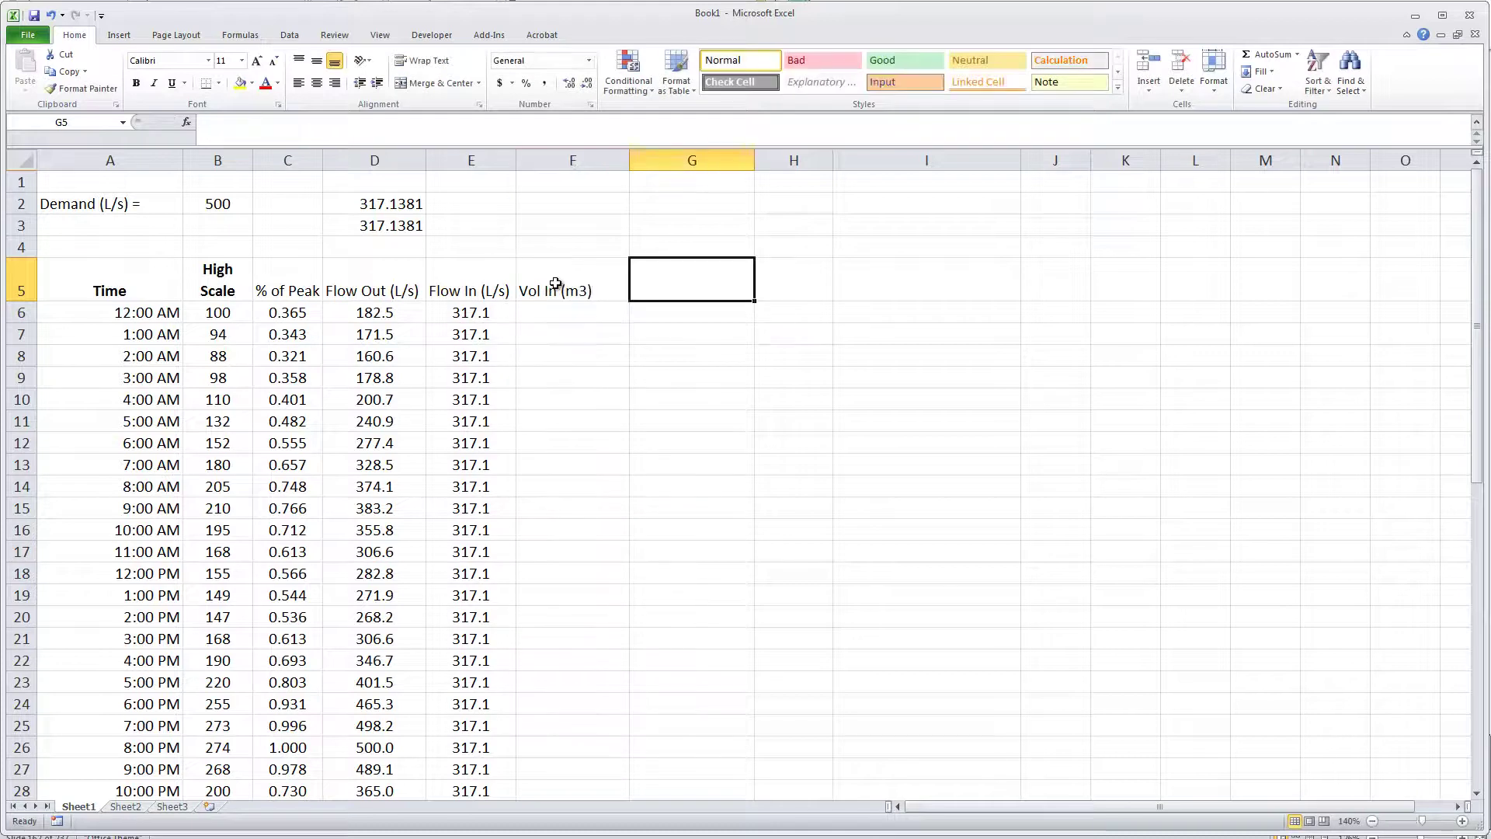
text(Vol Out)
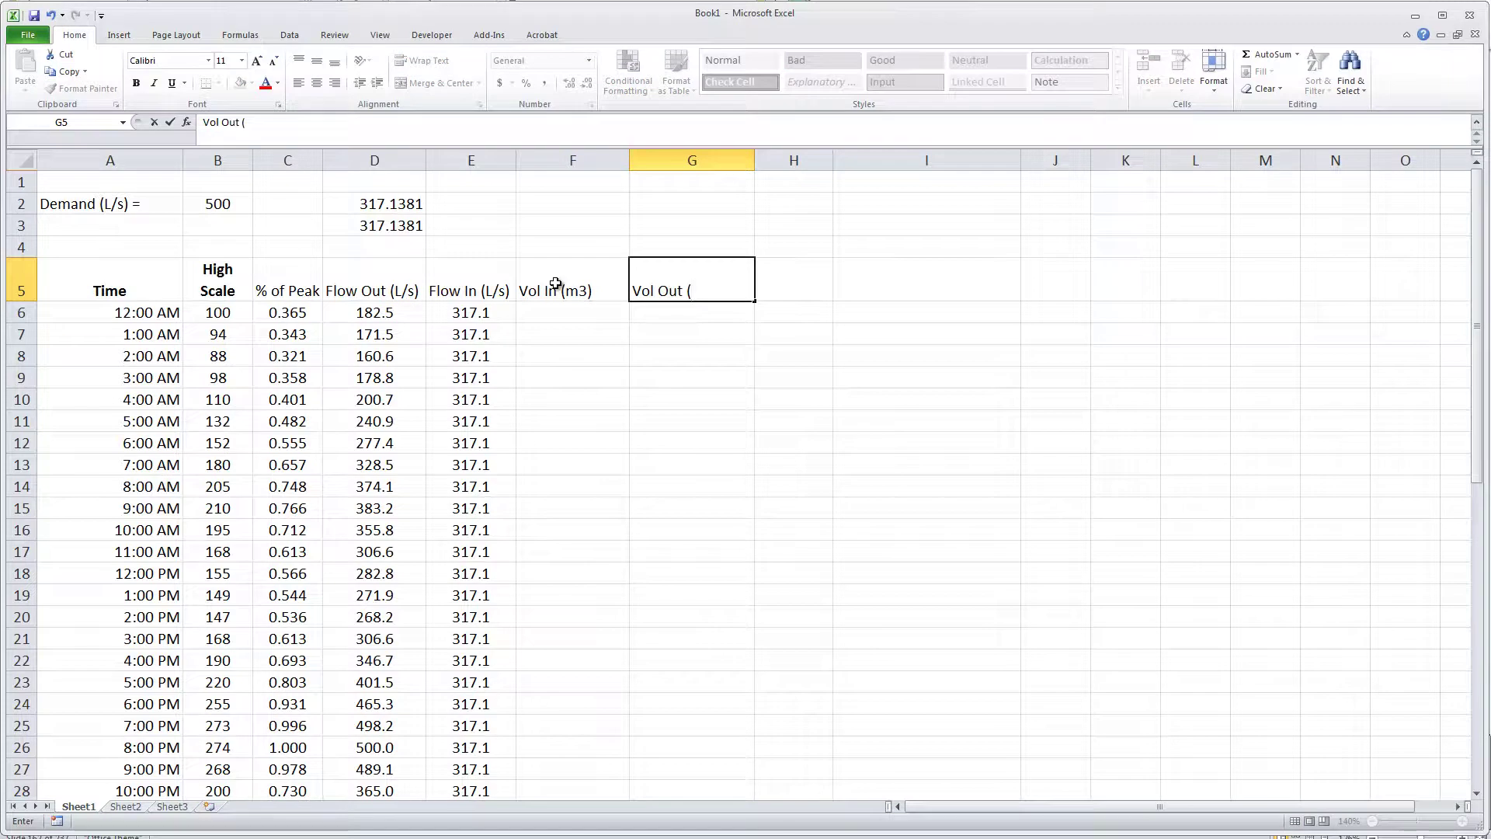
text( (m3)
key(Tab)
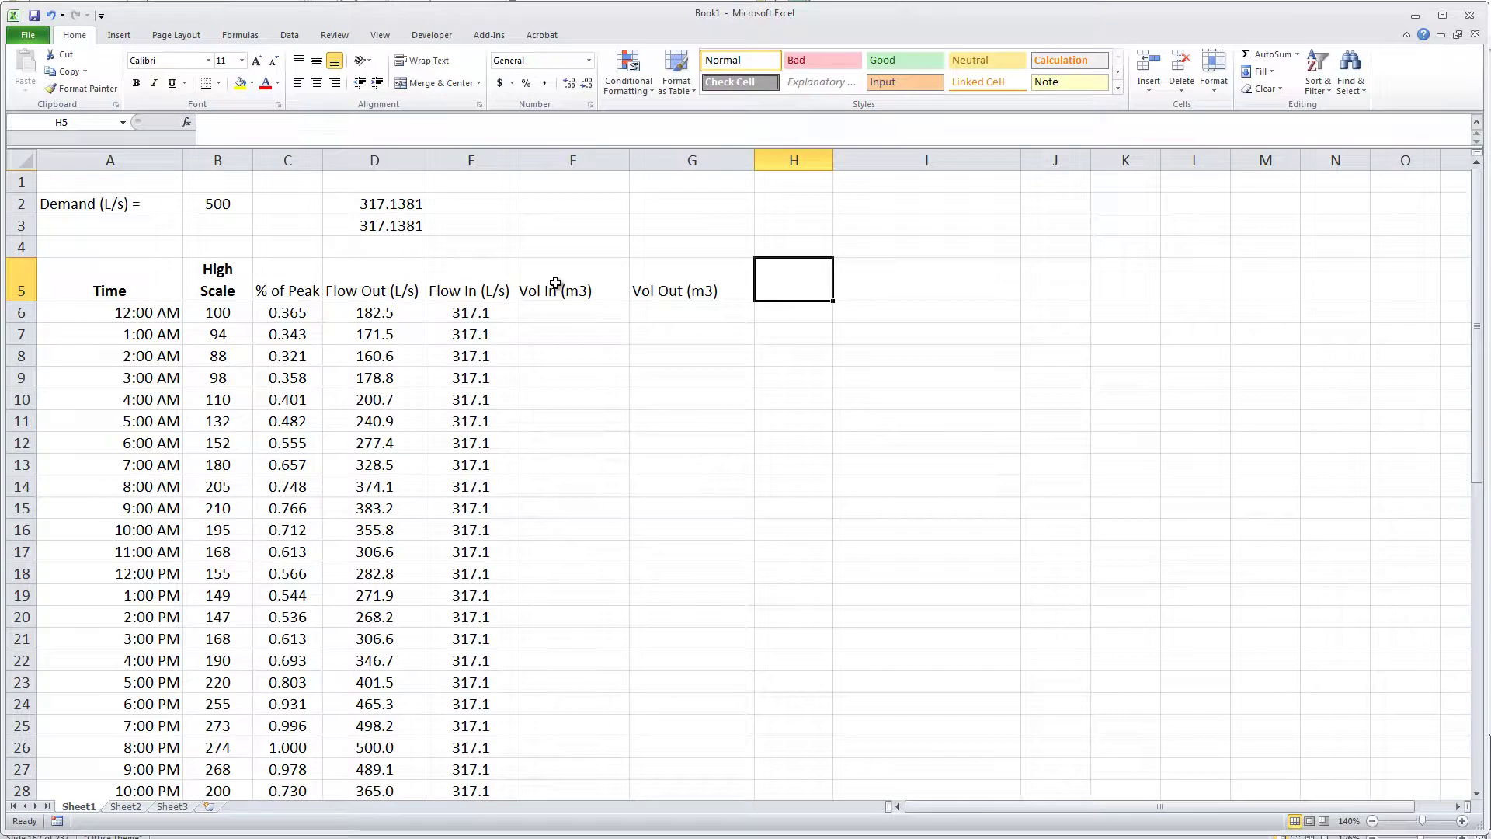
text(ds/dt)
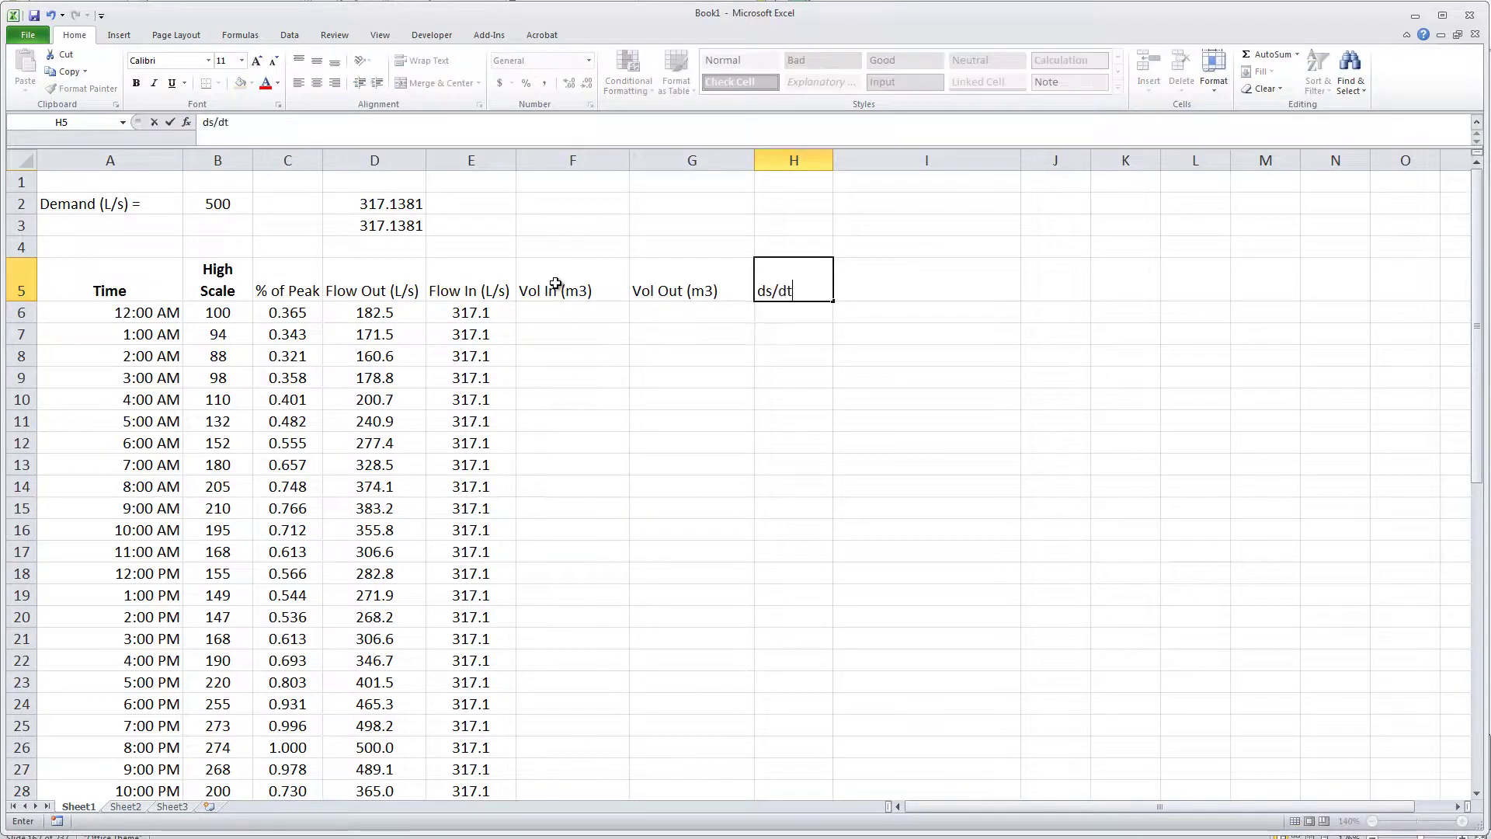
key(Return)
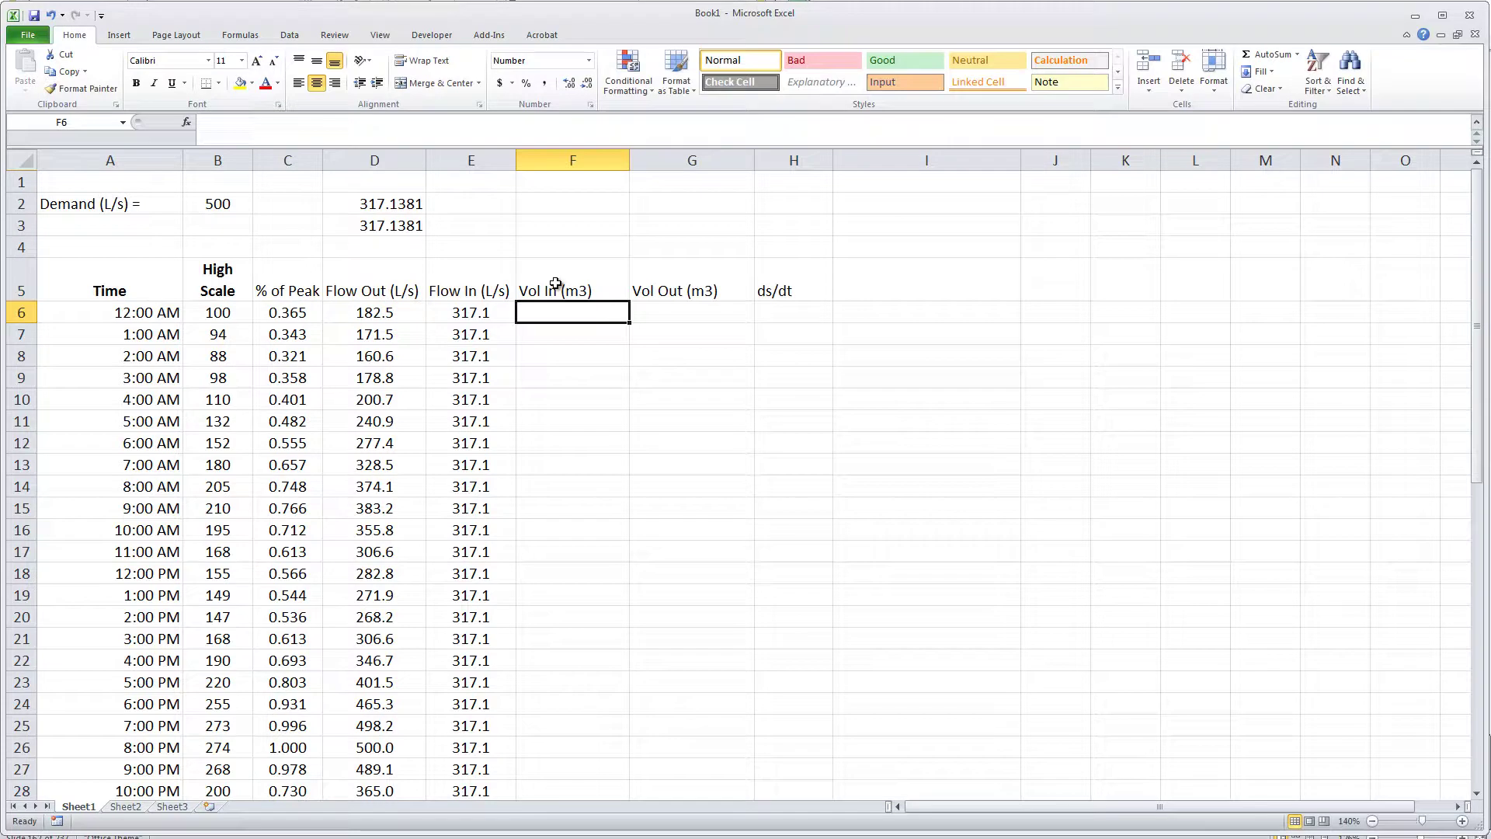
- Enter =E6*3600/1000 in F6 and fill it down to F29, giving 1141.7 per hour
text(=)
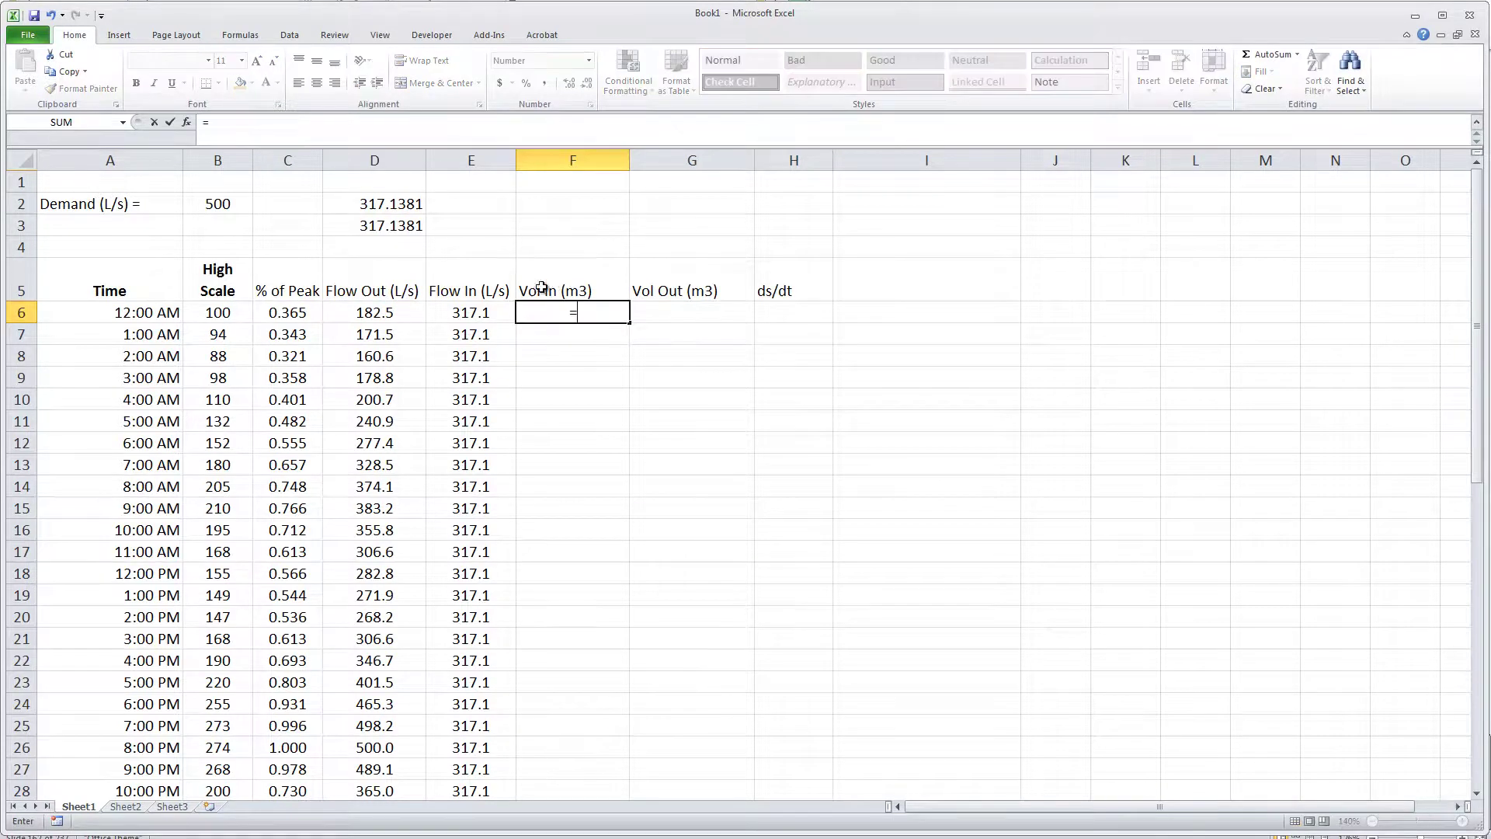
click(477, 313)
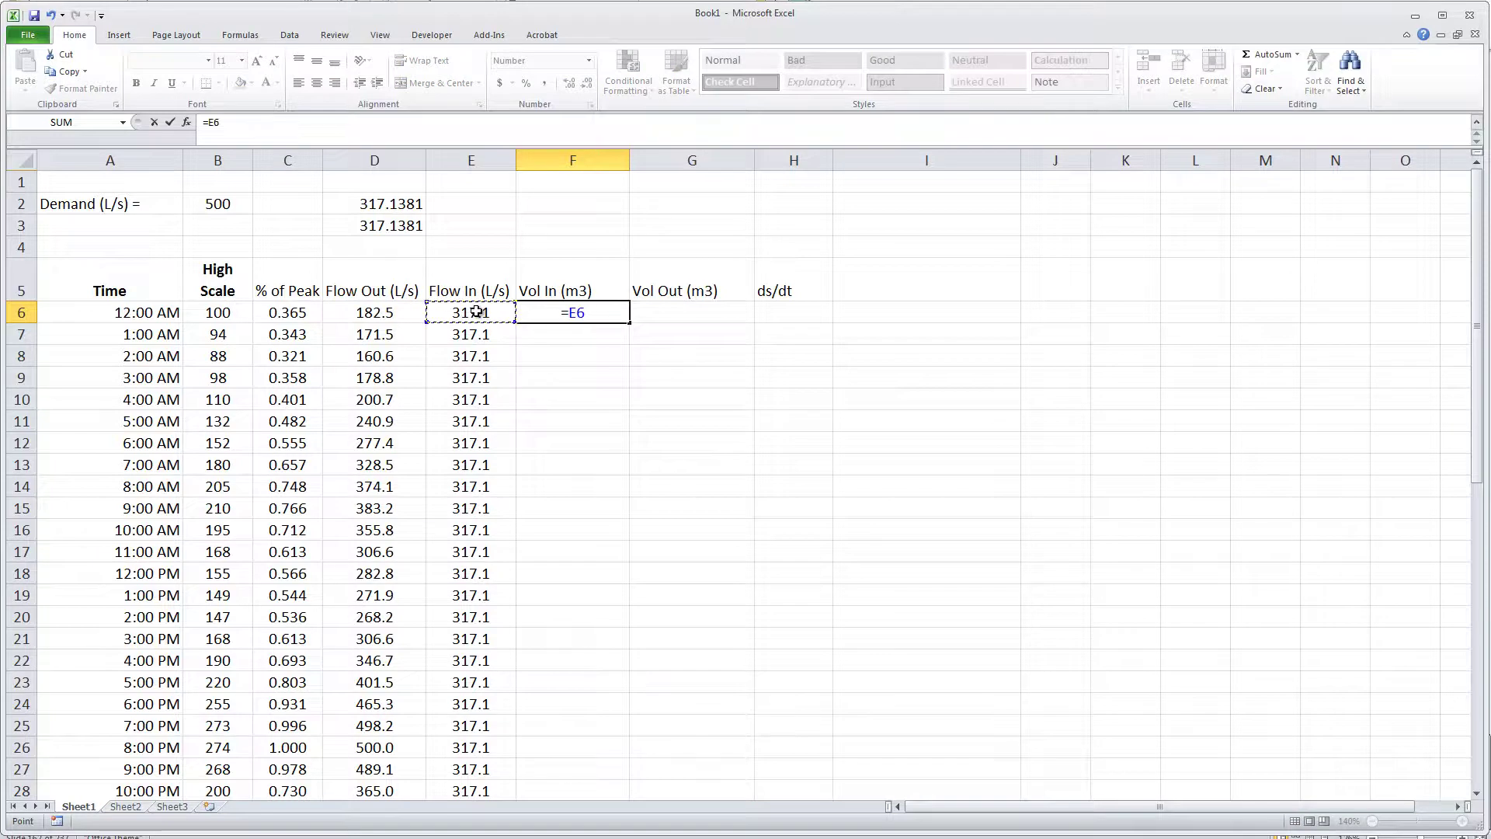
text(*3600)
text(/1000)
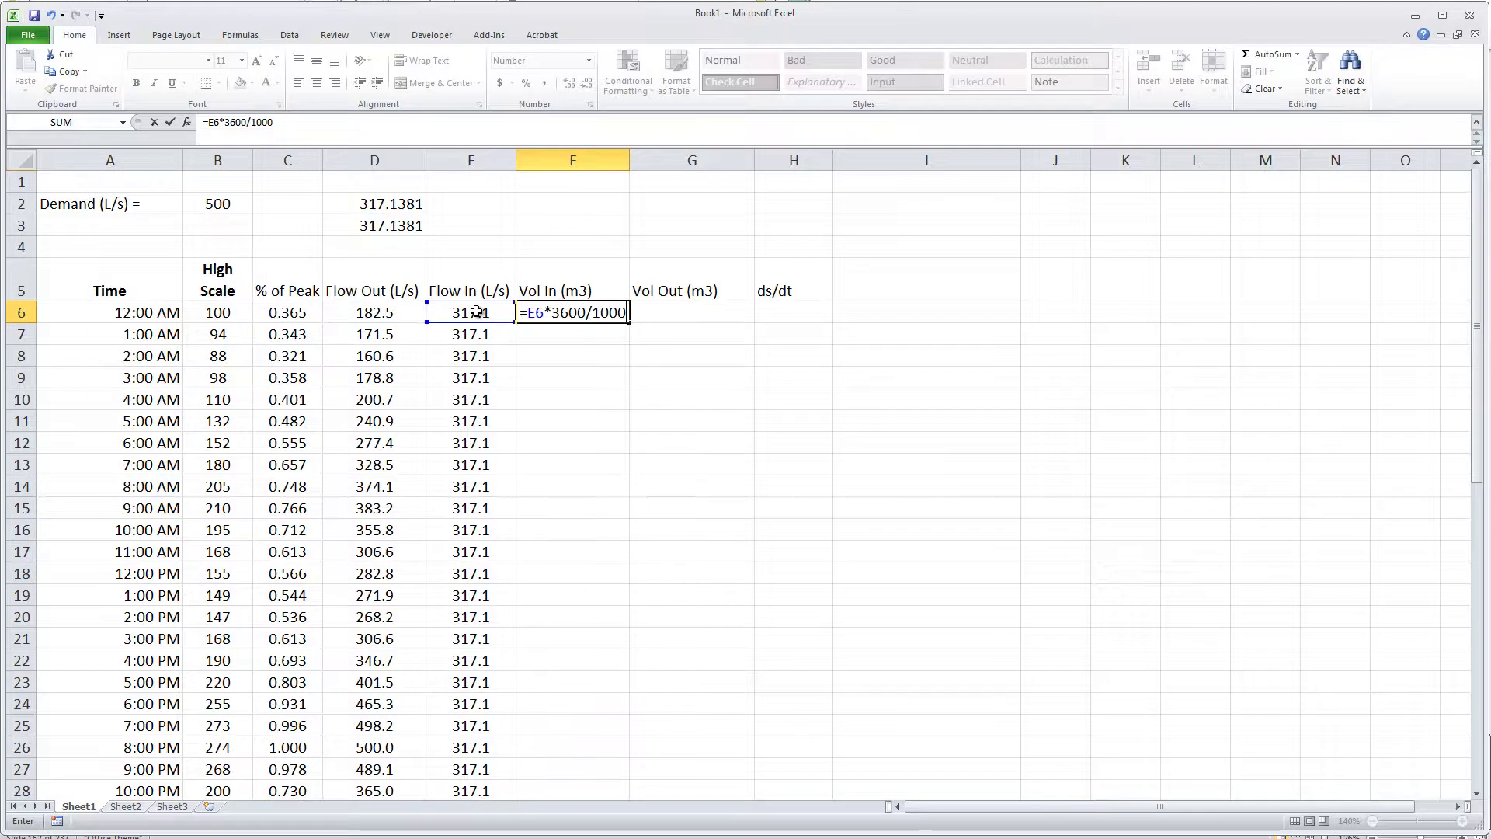
key(Return)
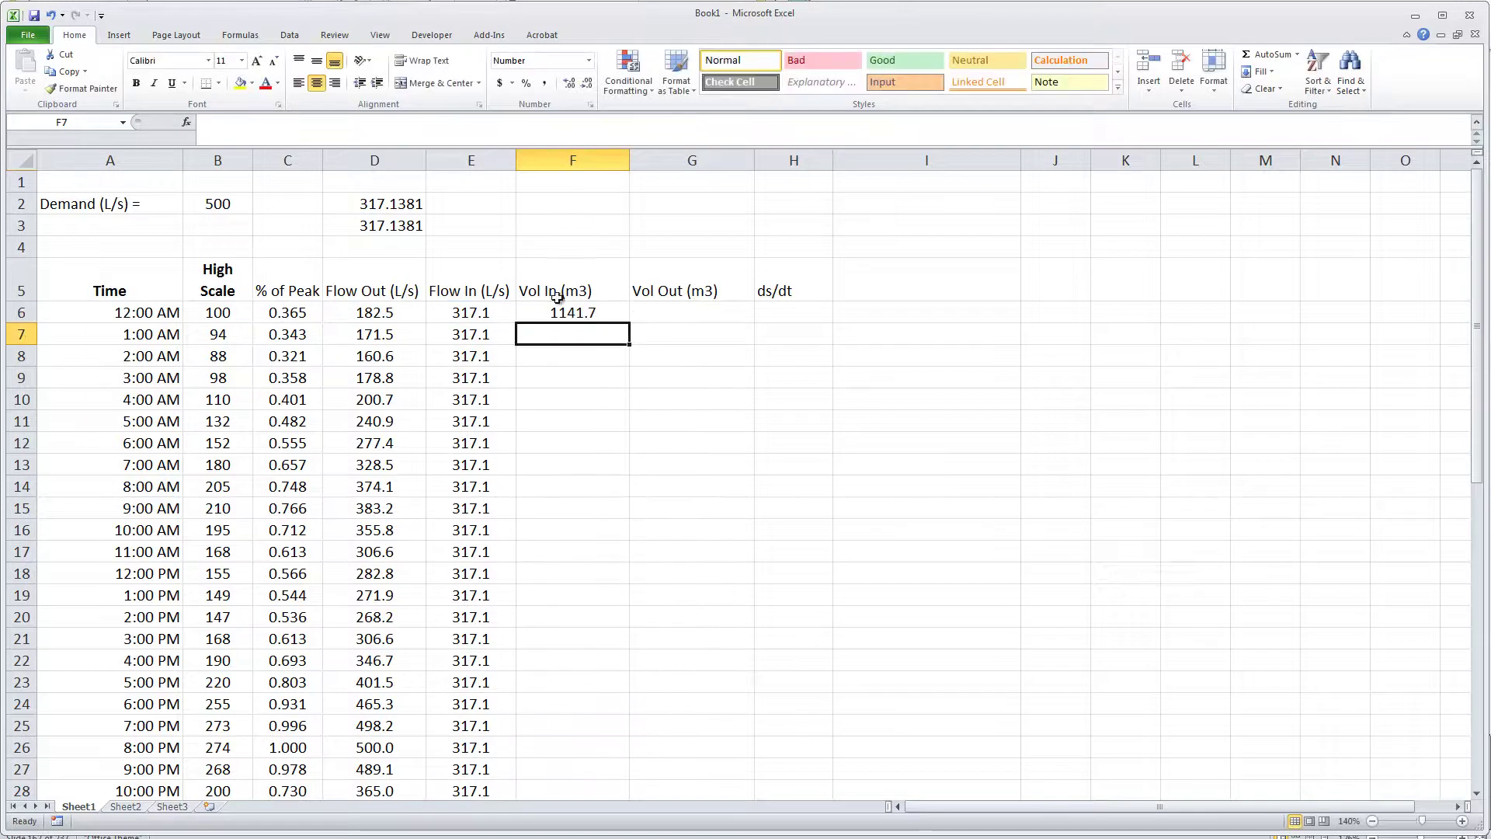
click(570, 312)
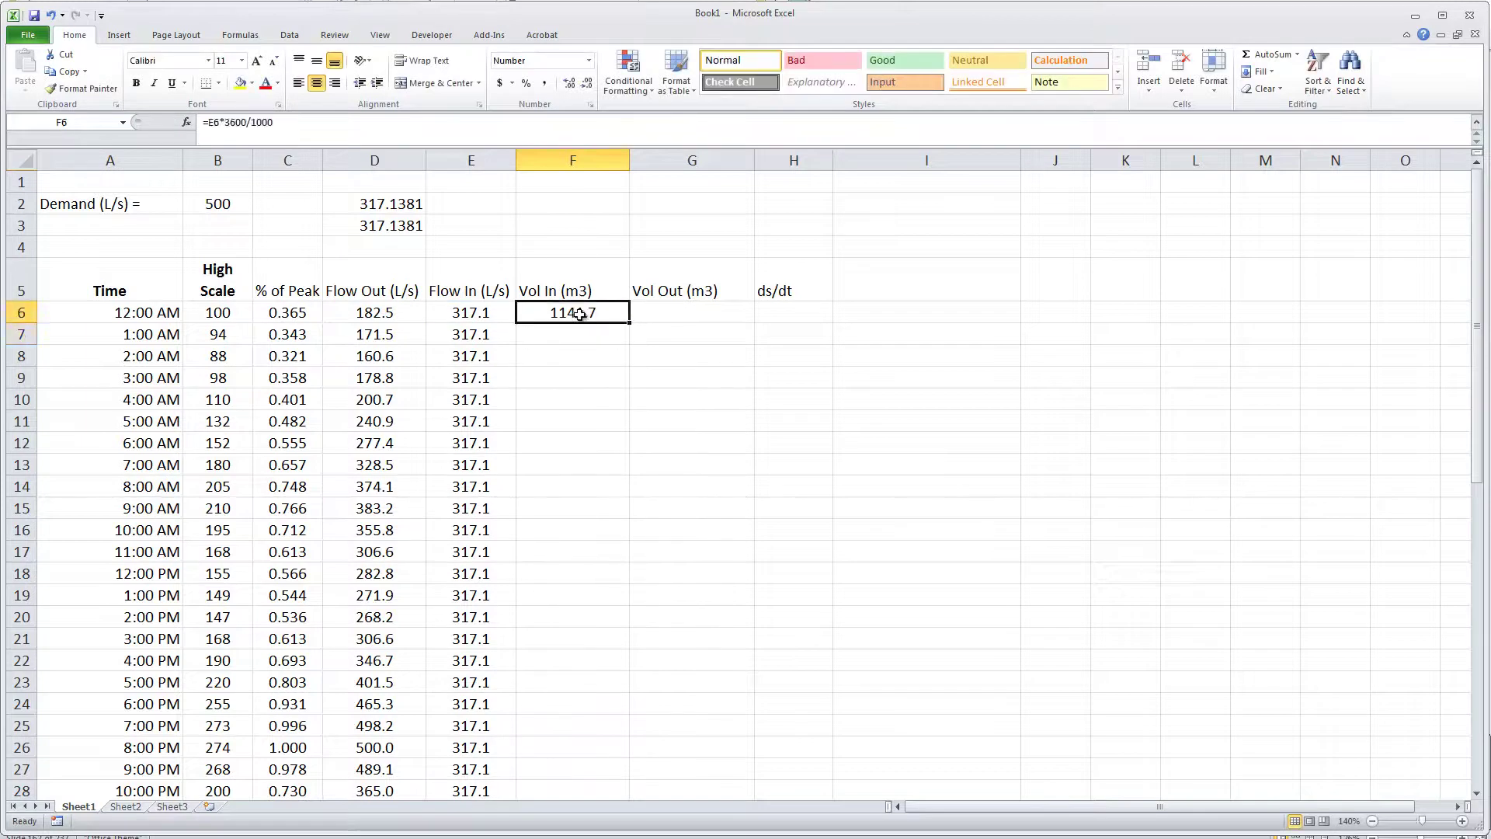
double_click(634, 326)
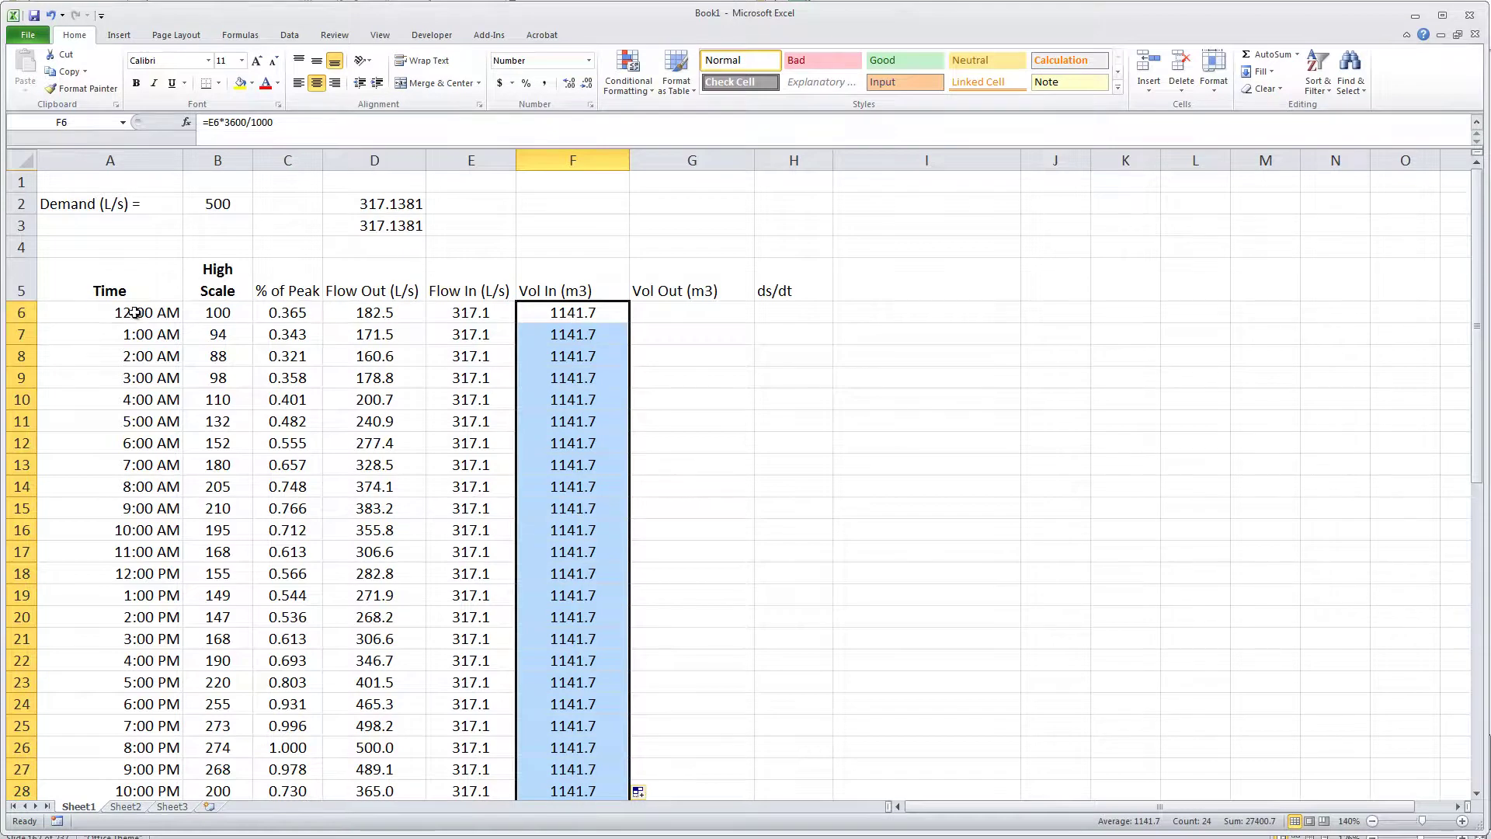
click(562, 312)
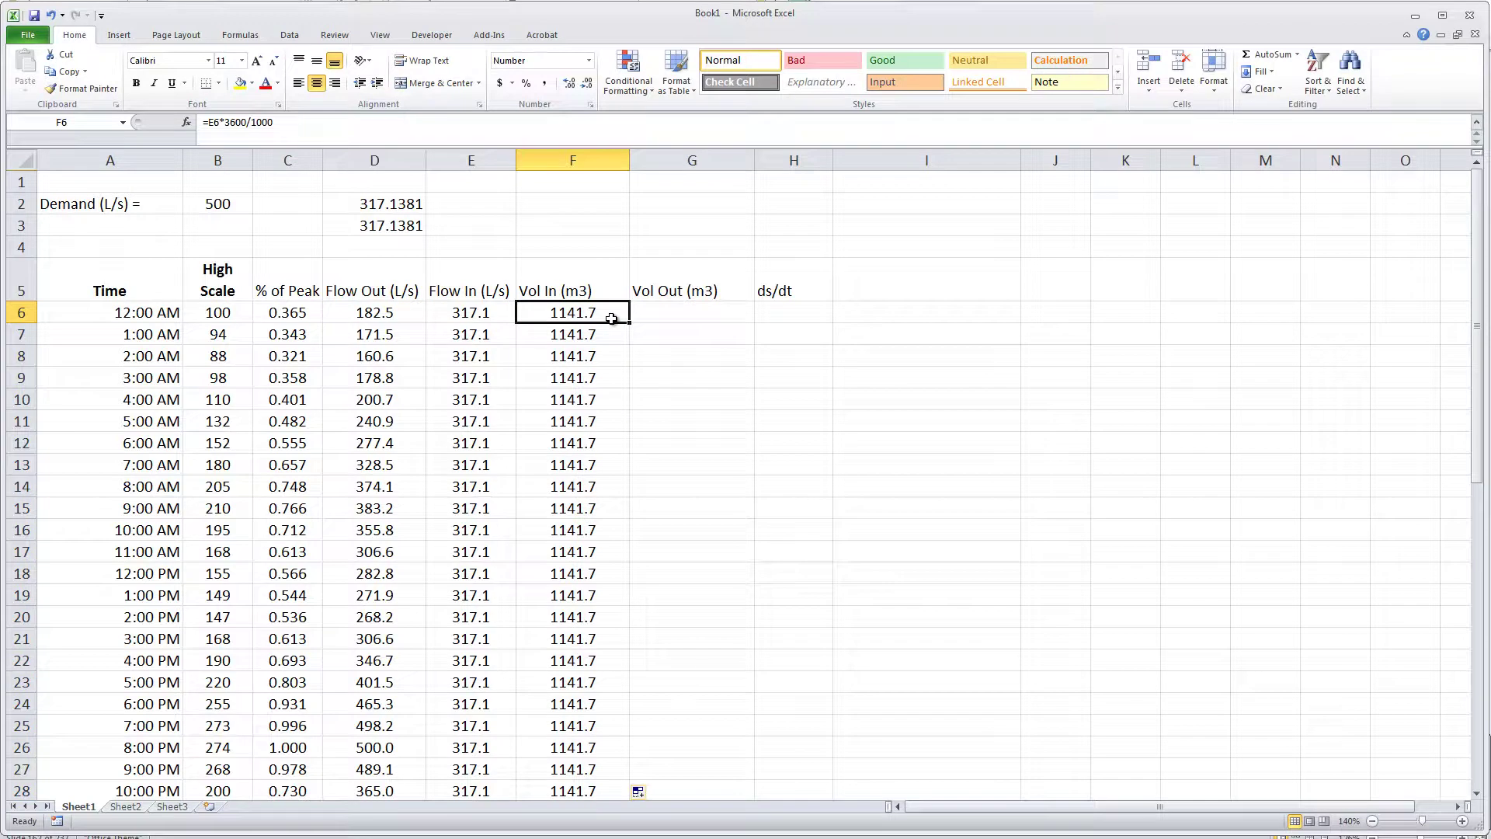
- Enter =D6*3600/1000 in G6 and fill it down, from 656.9 to 919.7
click(656, 313)
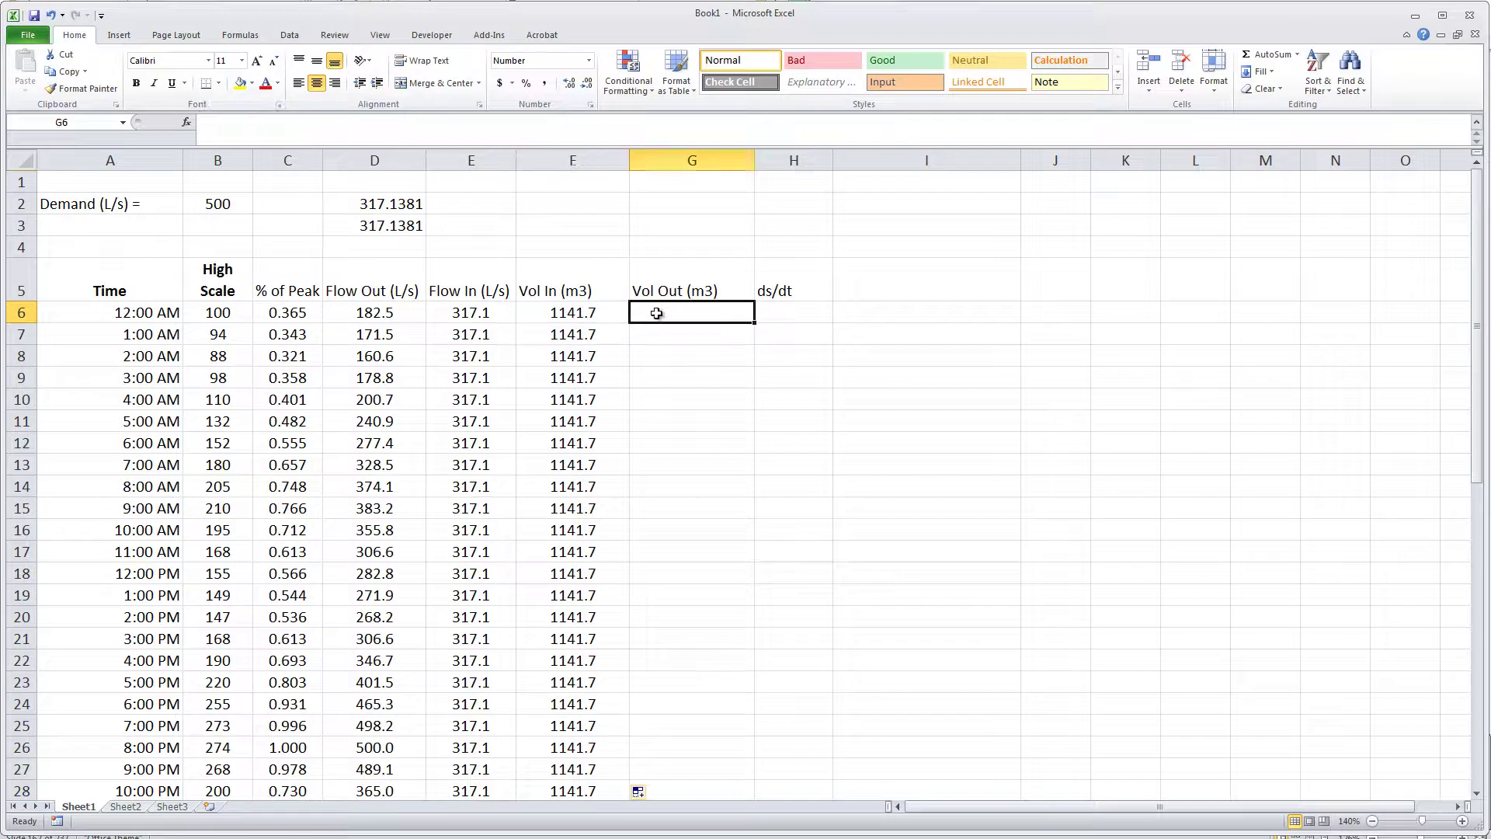
text(=)
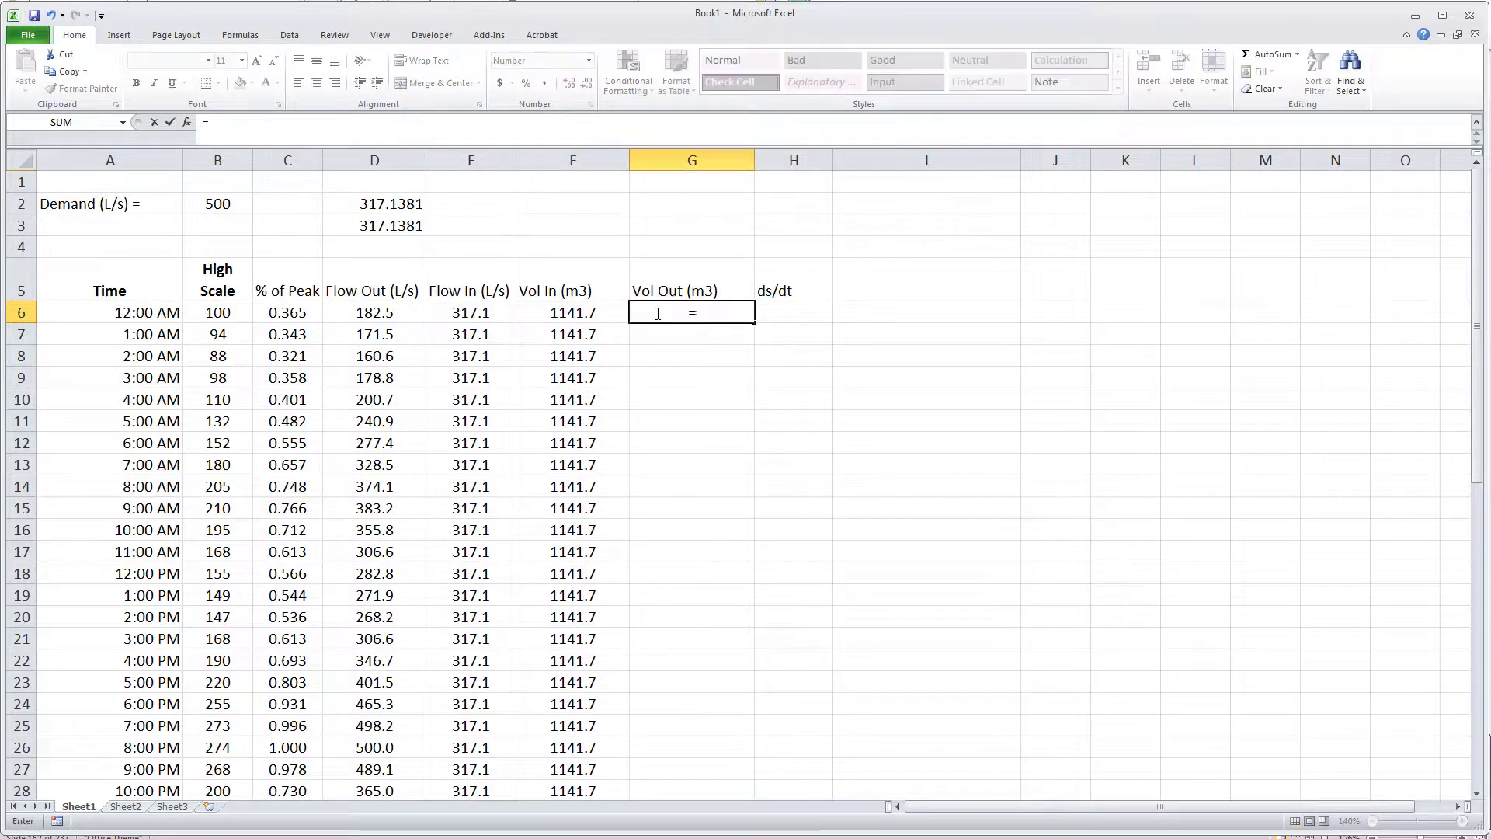
click(394, 310)
text(*35)
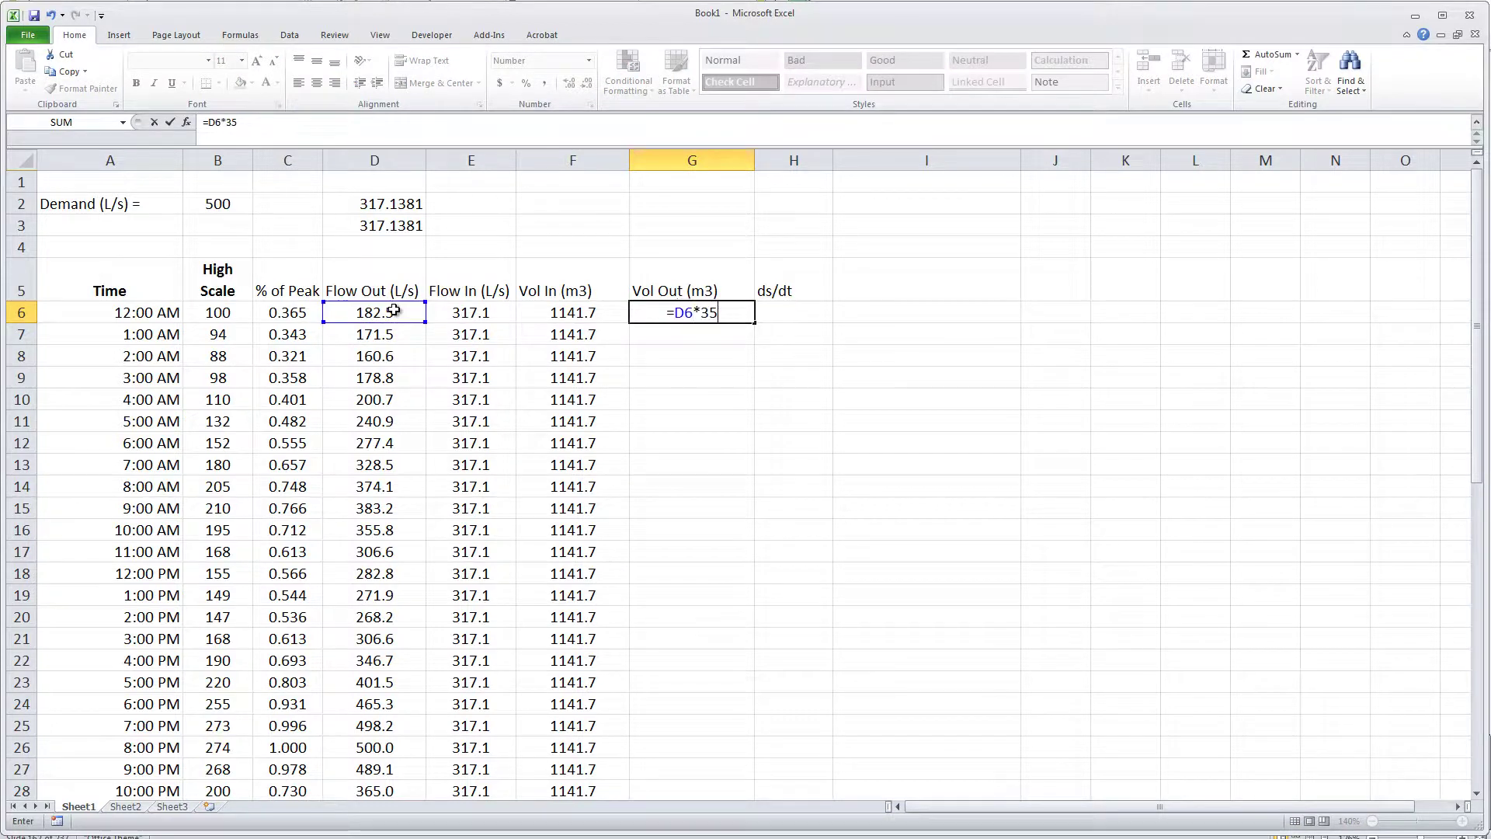
key(BackSpace)
text(600/100)
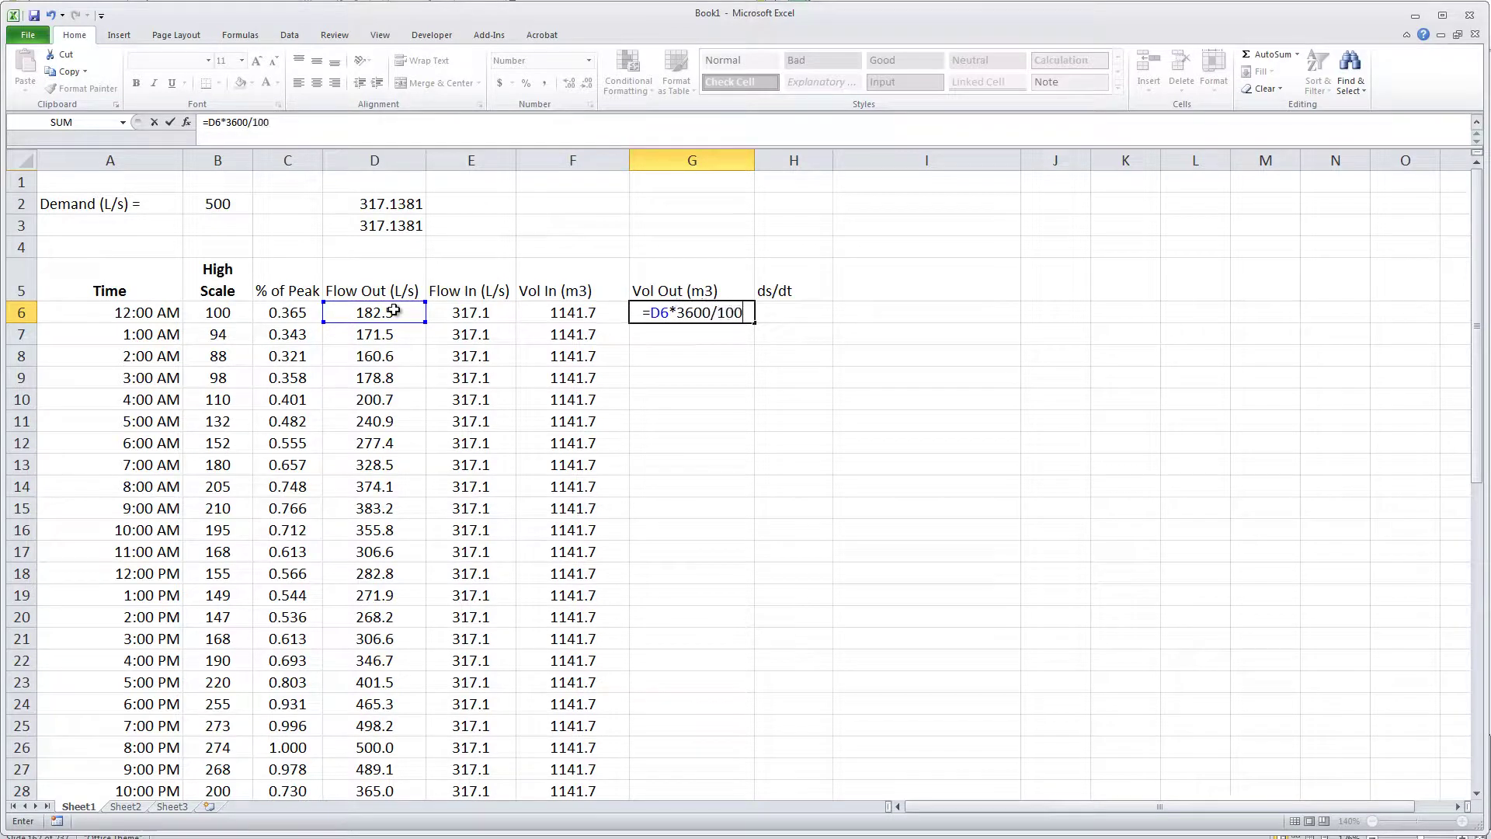
text(0)
key(ctrl+Return)
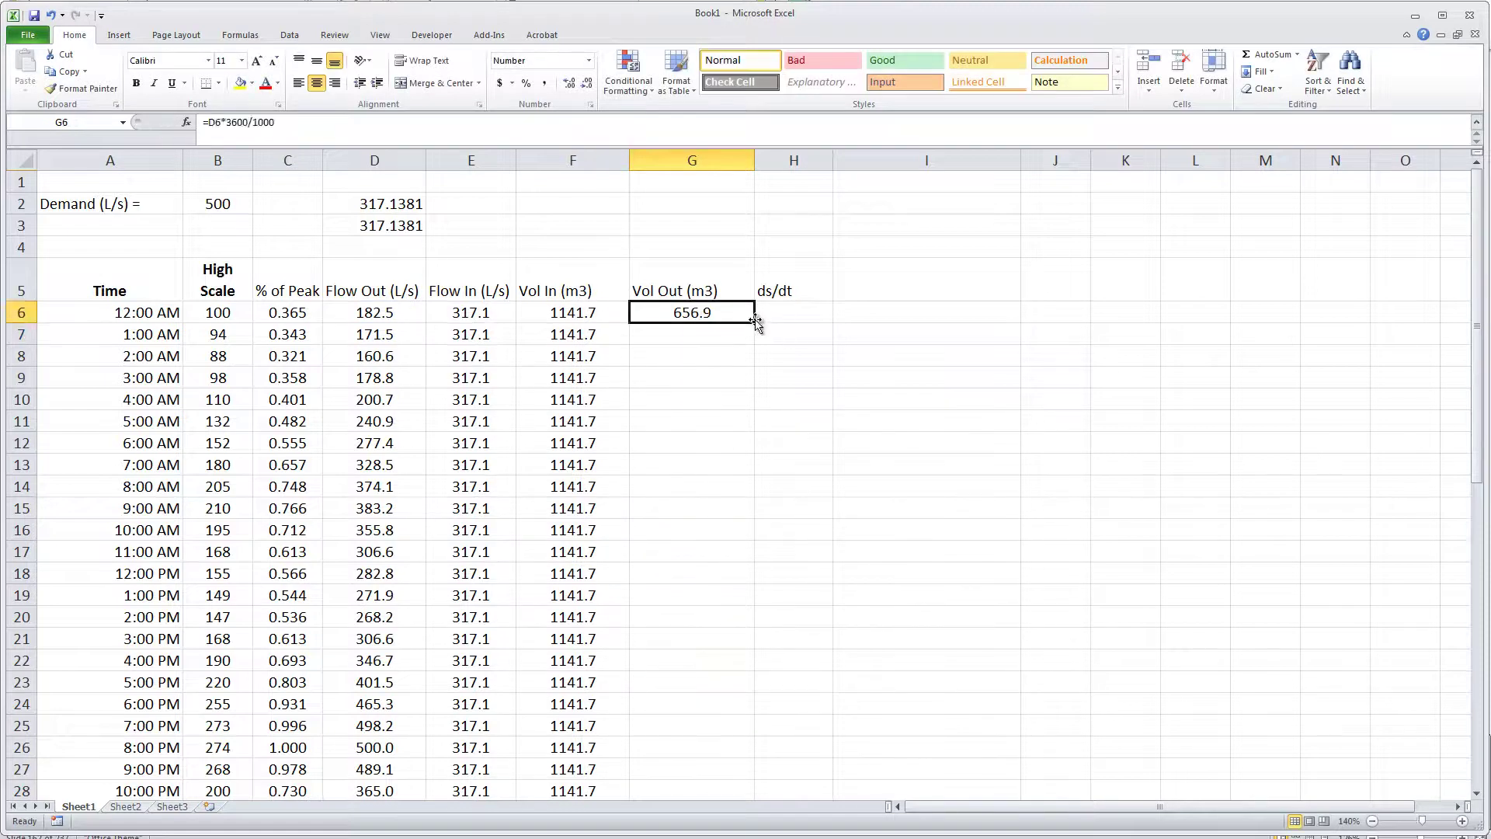
double_click(757, 323)
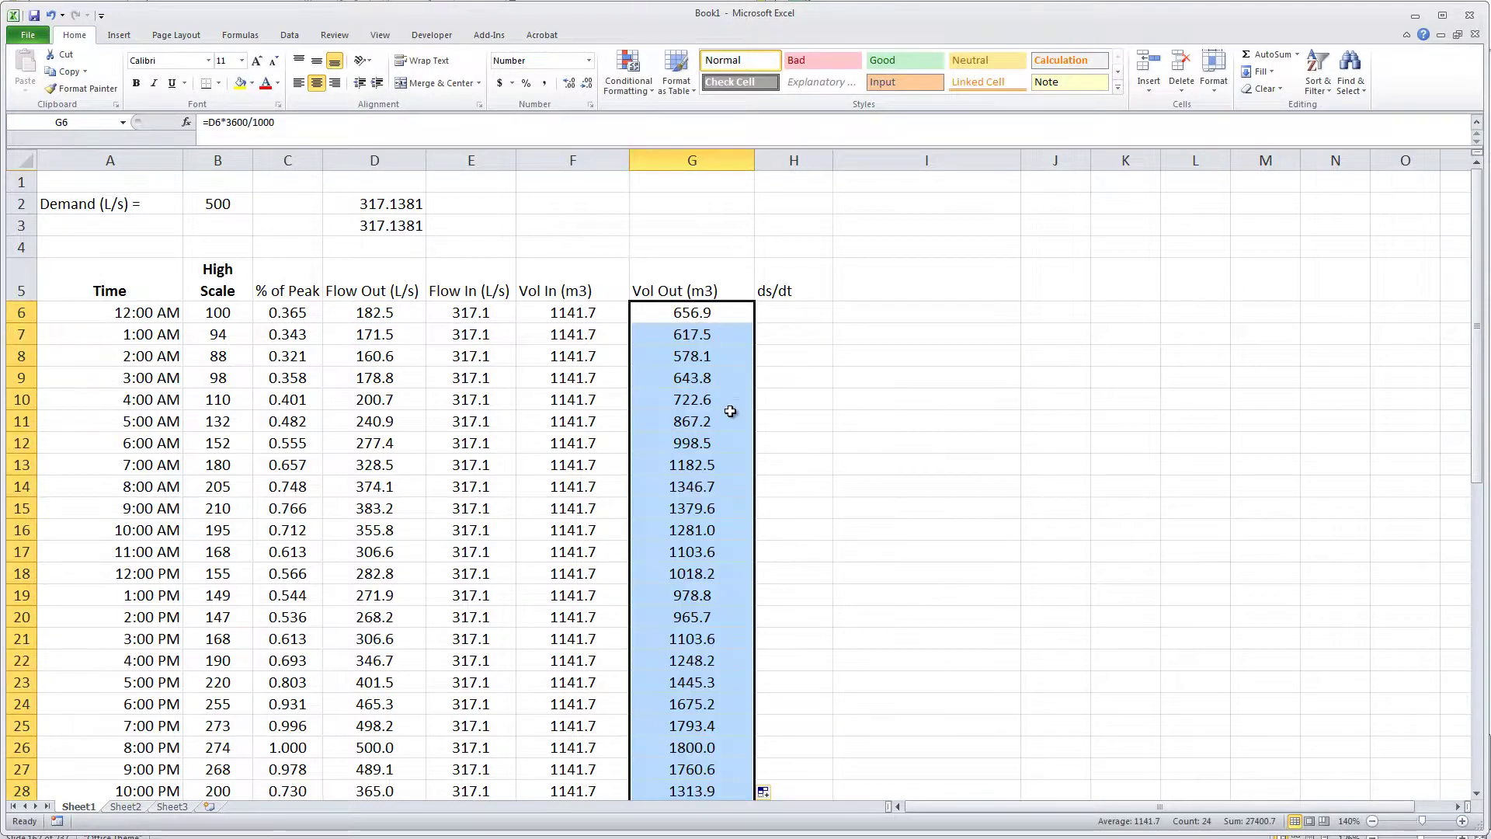
click(615, 321)
scroll(682, 559, down, 2)
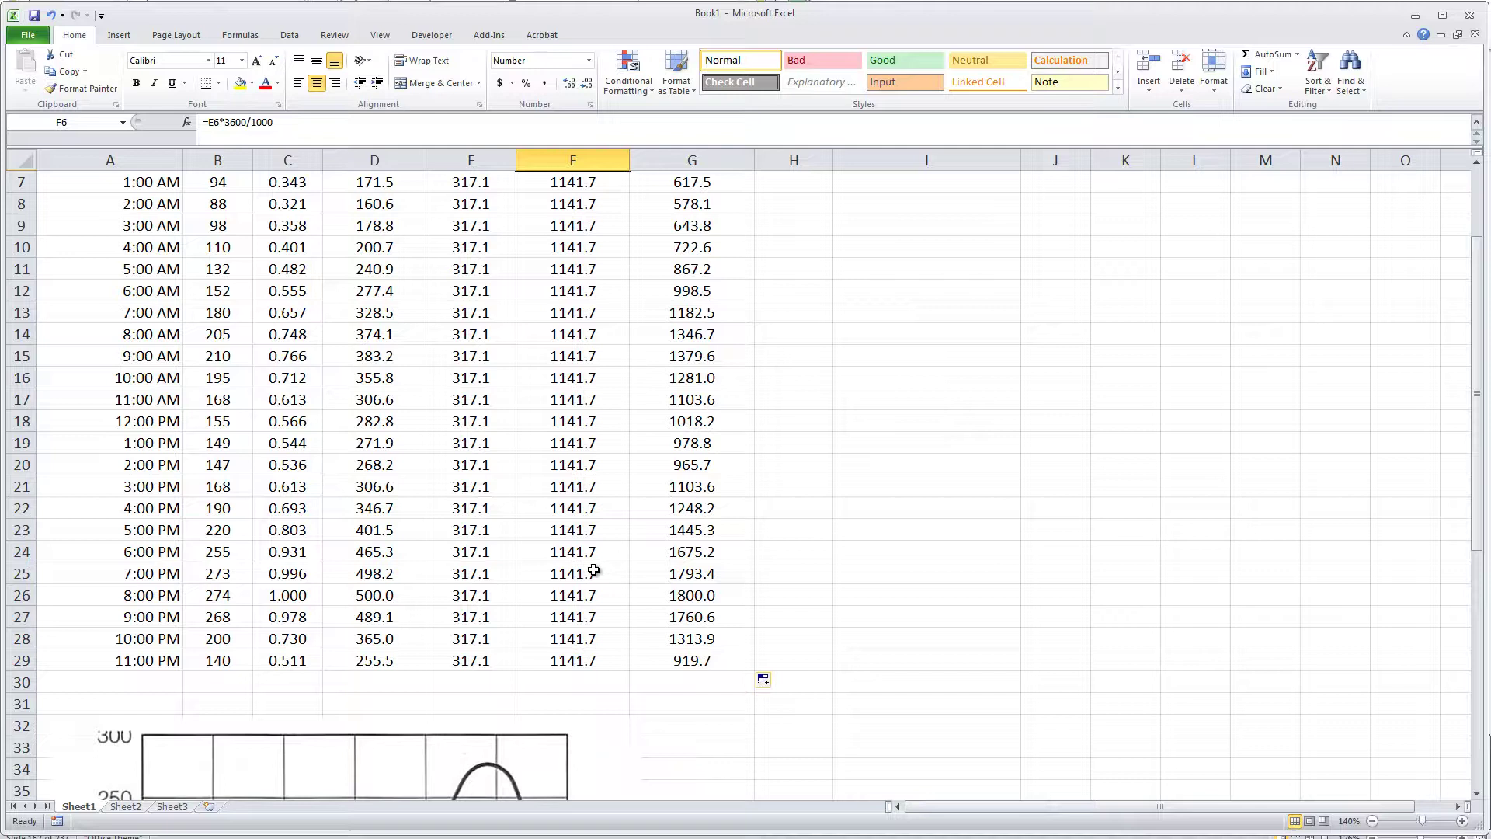
scroll(623, 604, up, 2)
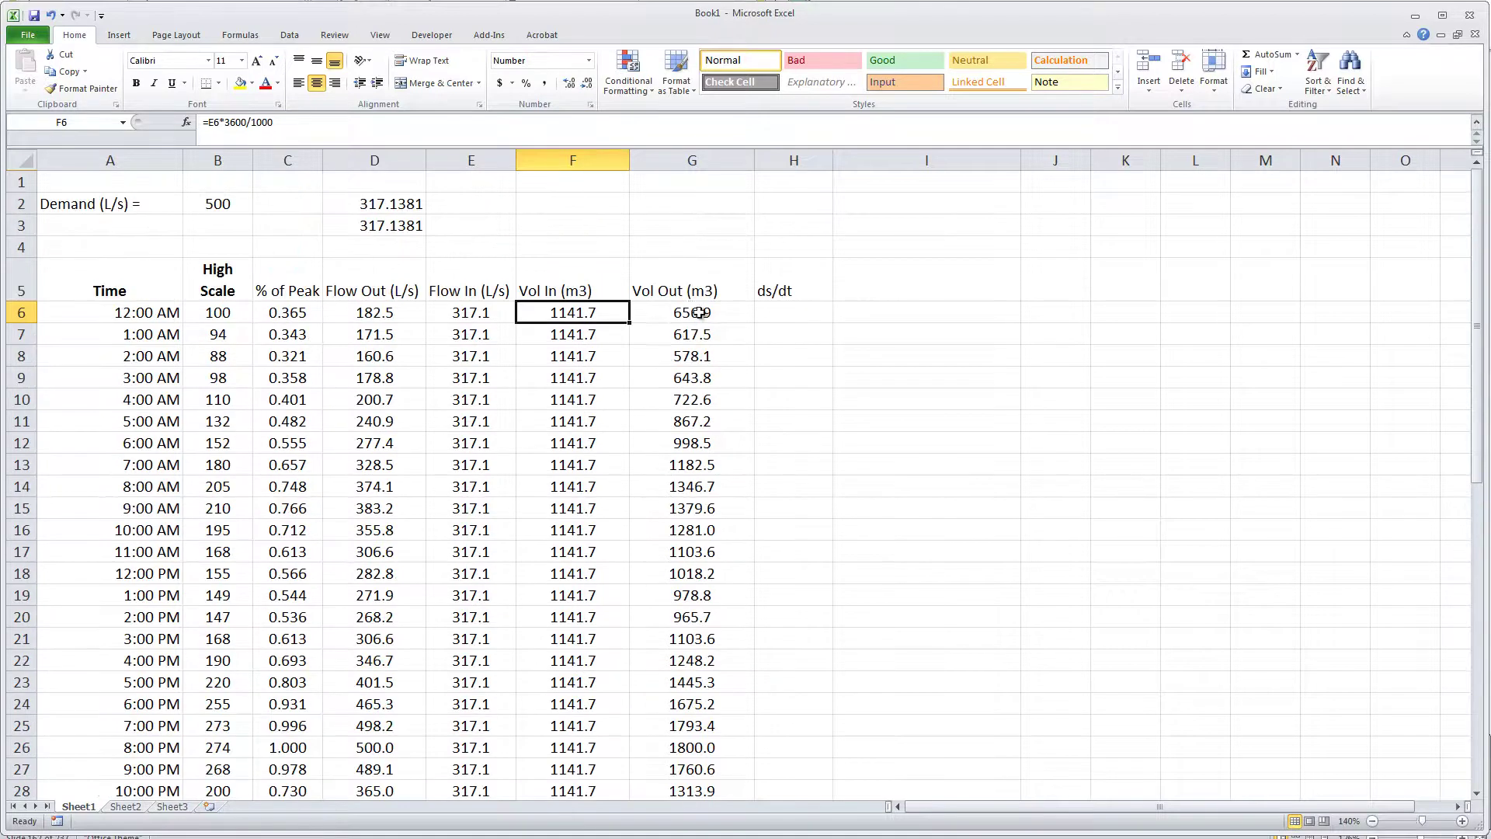
click(572, 277)
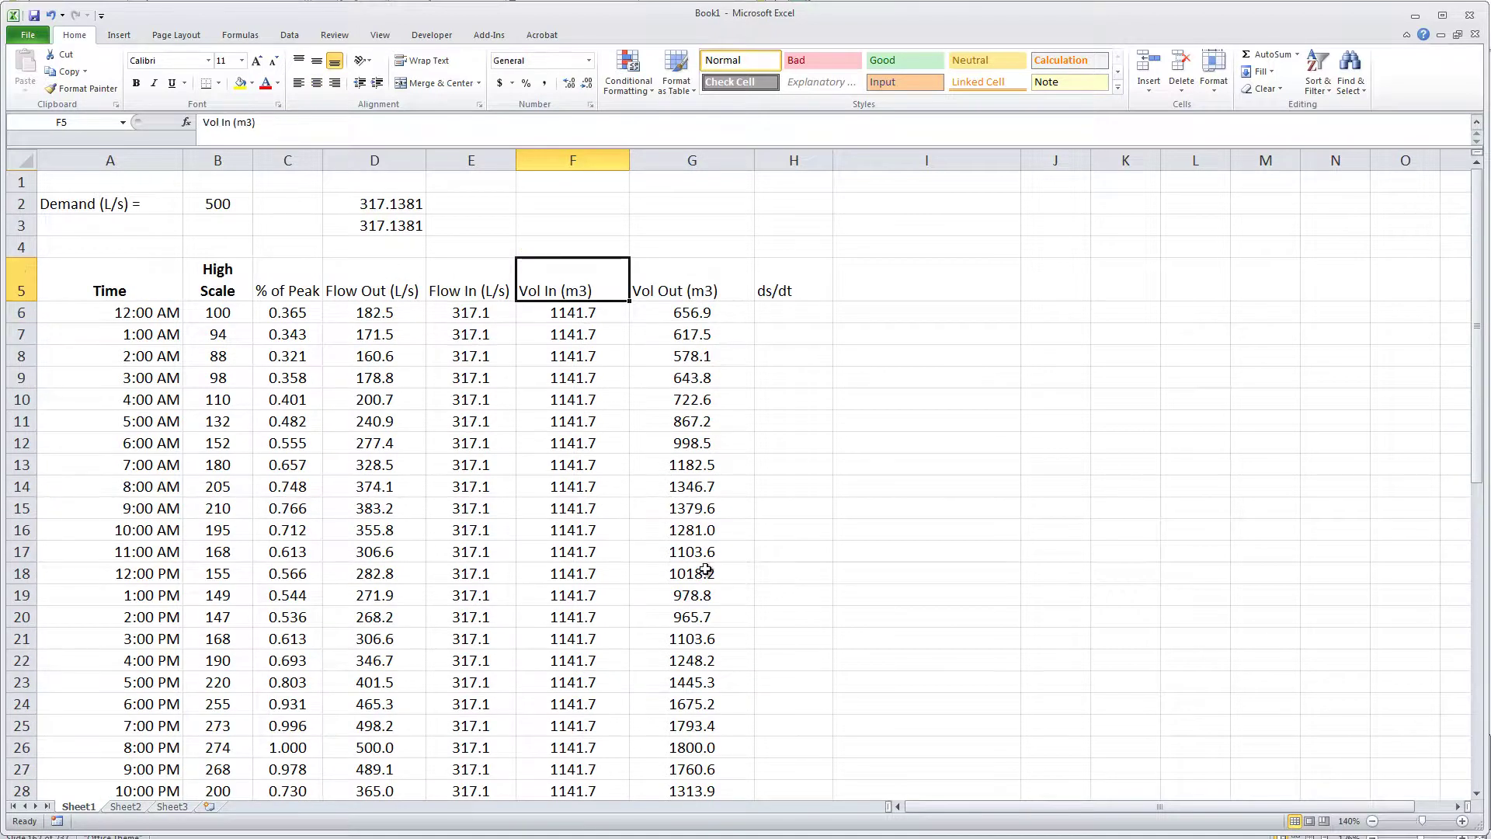
scroll(705, 571, down, 1)
click(681, 683)
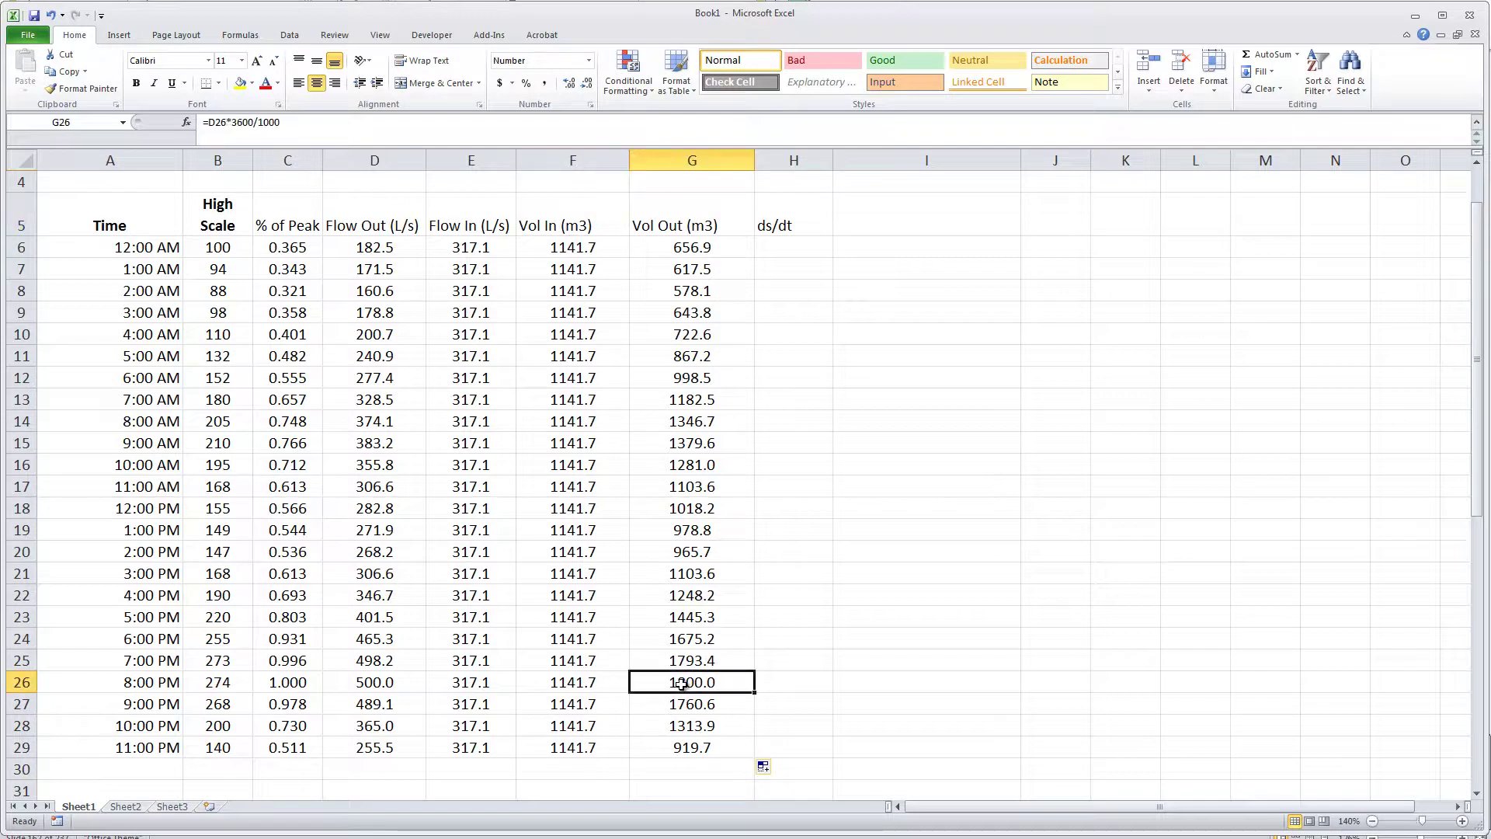
click(614, 681)
click(687, 704)
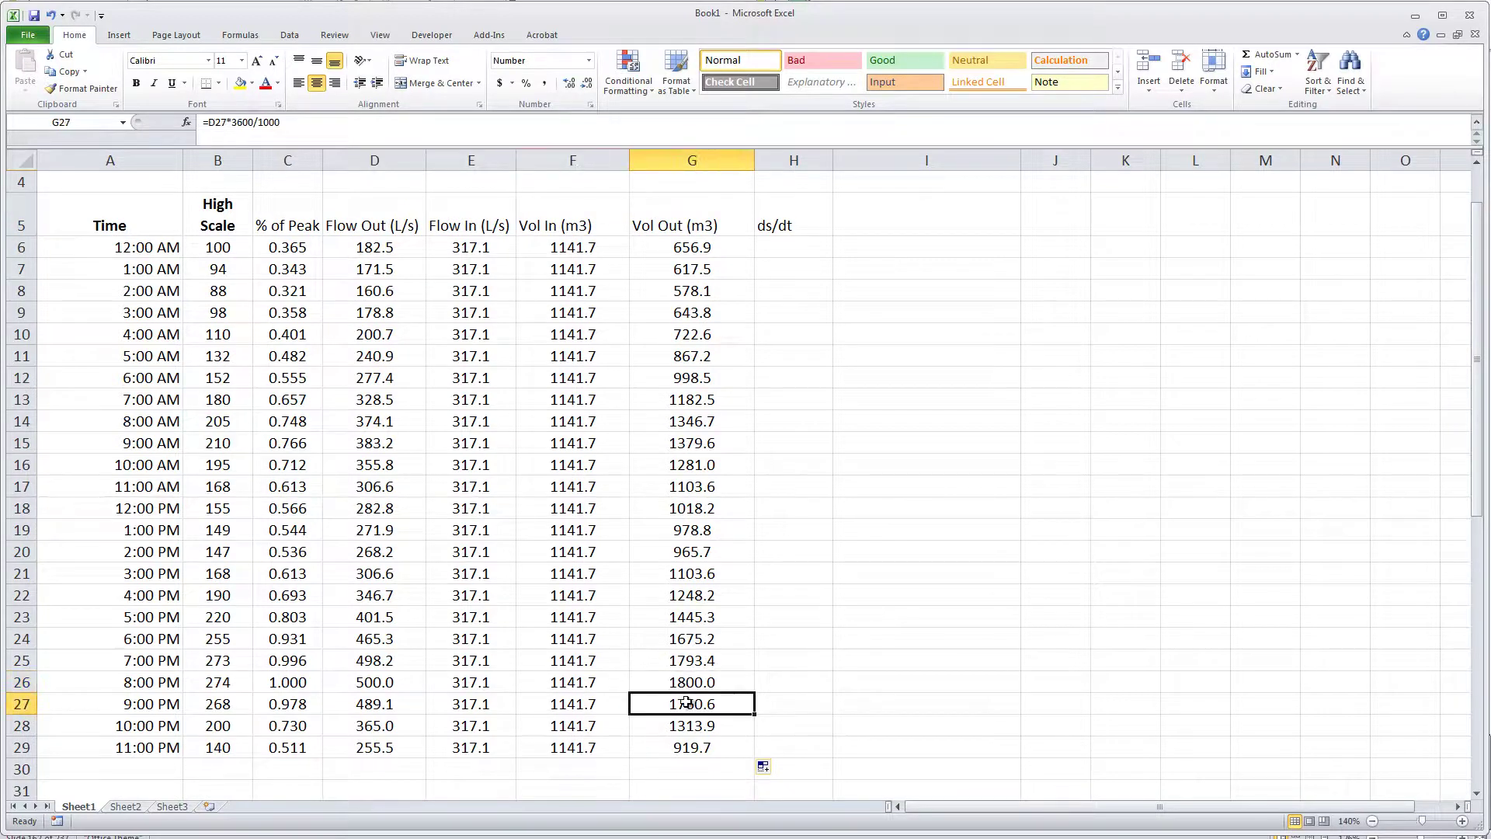
click(591, 701)
click(686, 728)
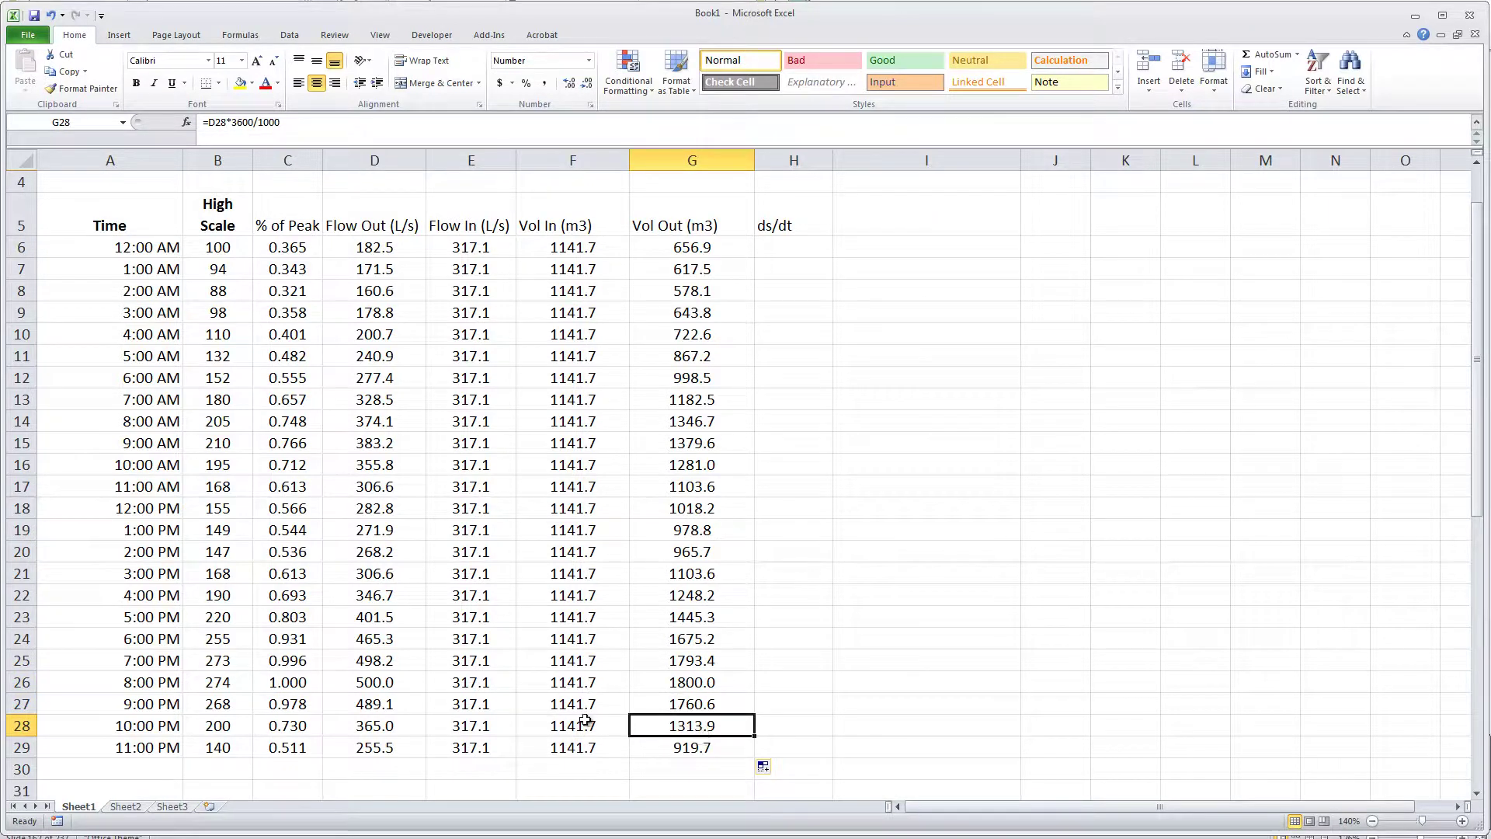
click(585, 721)
click(698, 747)
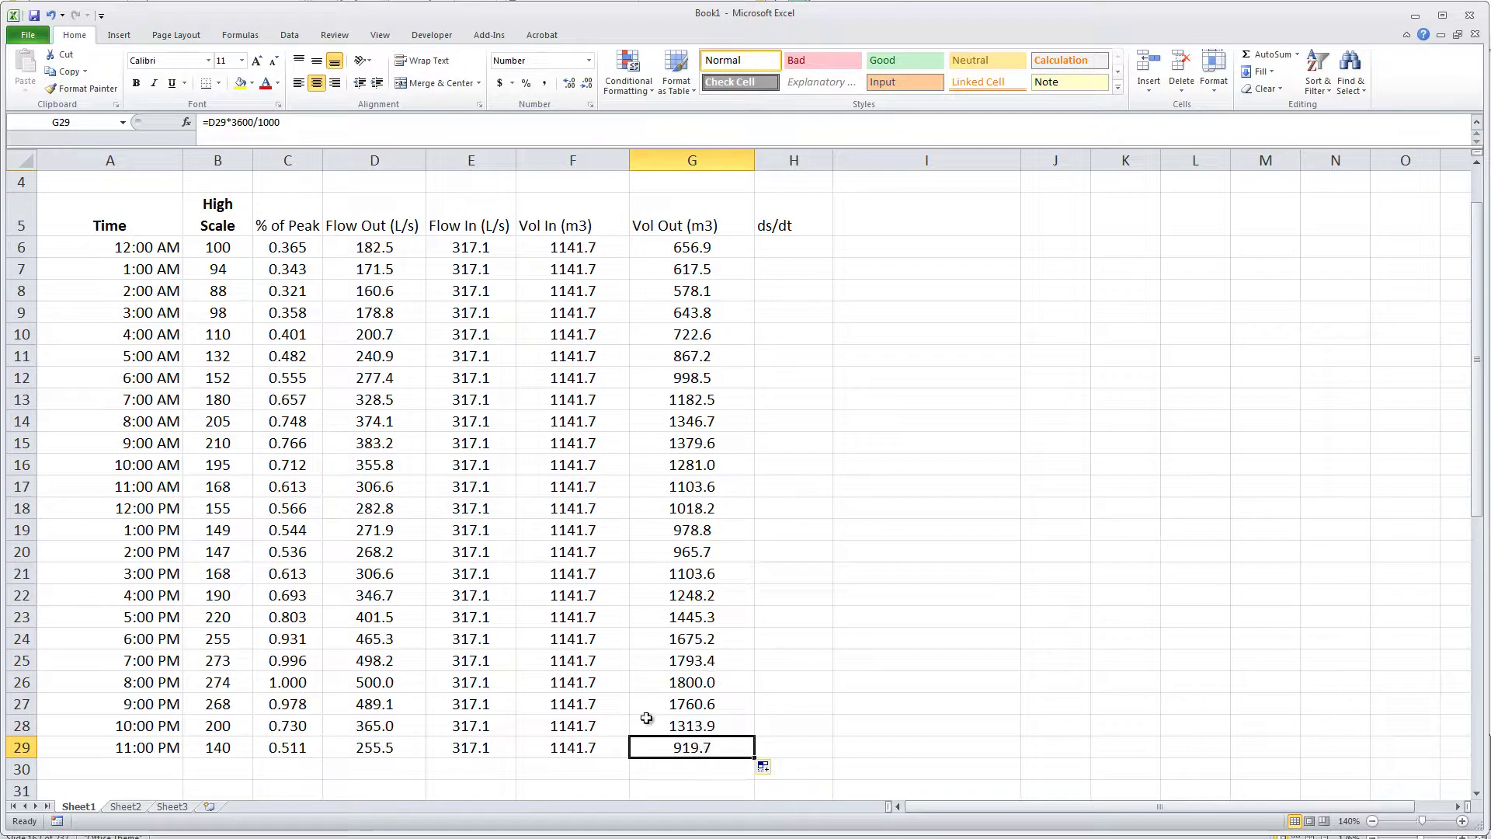
click(608, 748)
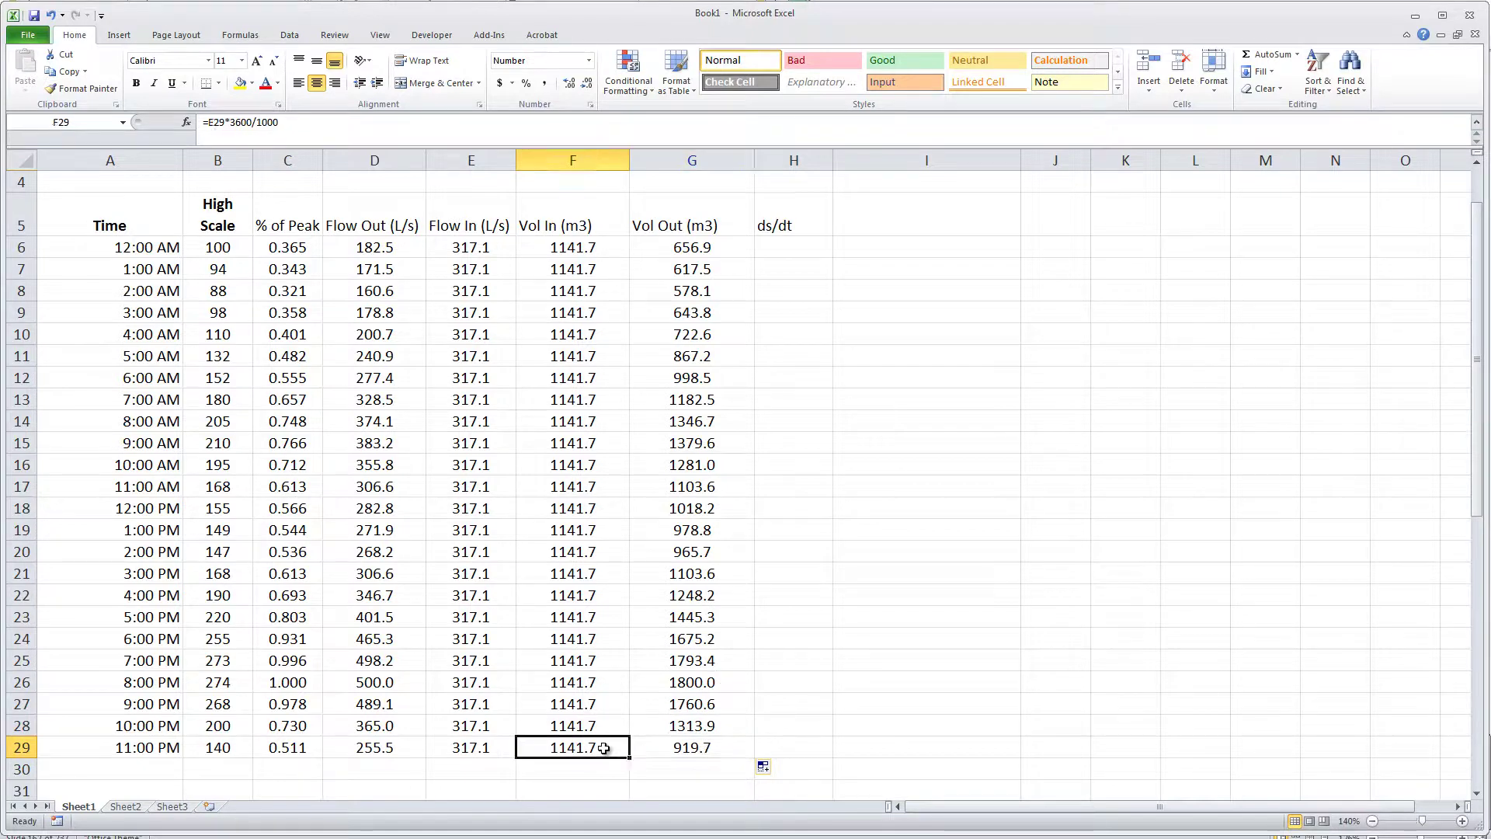
click(665, 748)
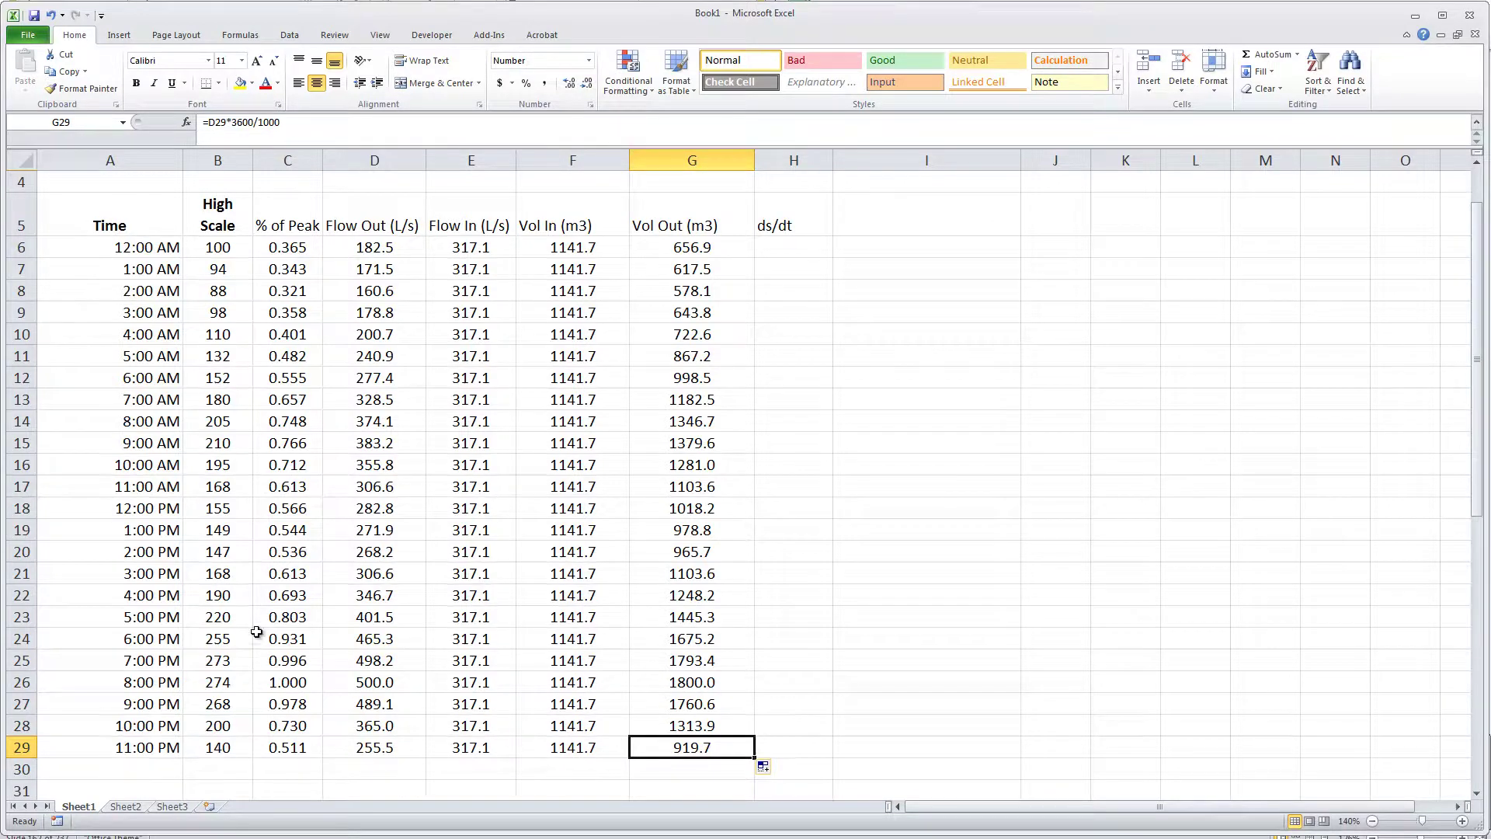
- Insert a blank row 6 above 12:00 AM and select the 11:00 PM data in A30:G30
right_click(23, 248)
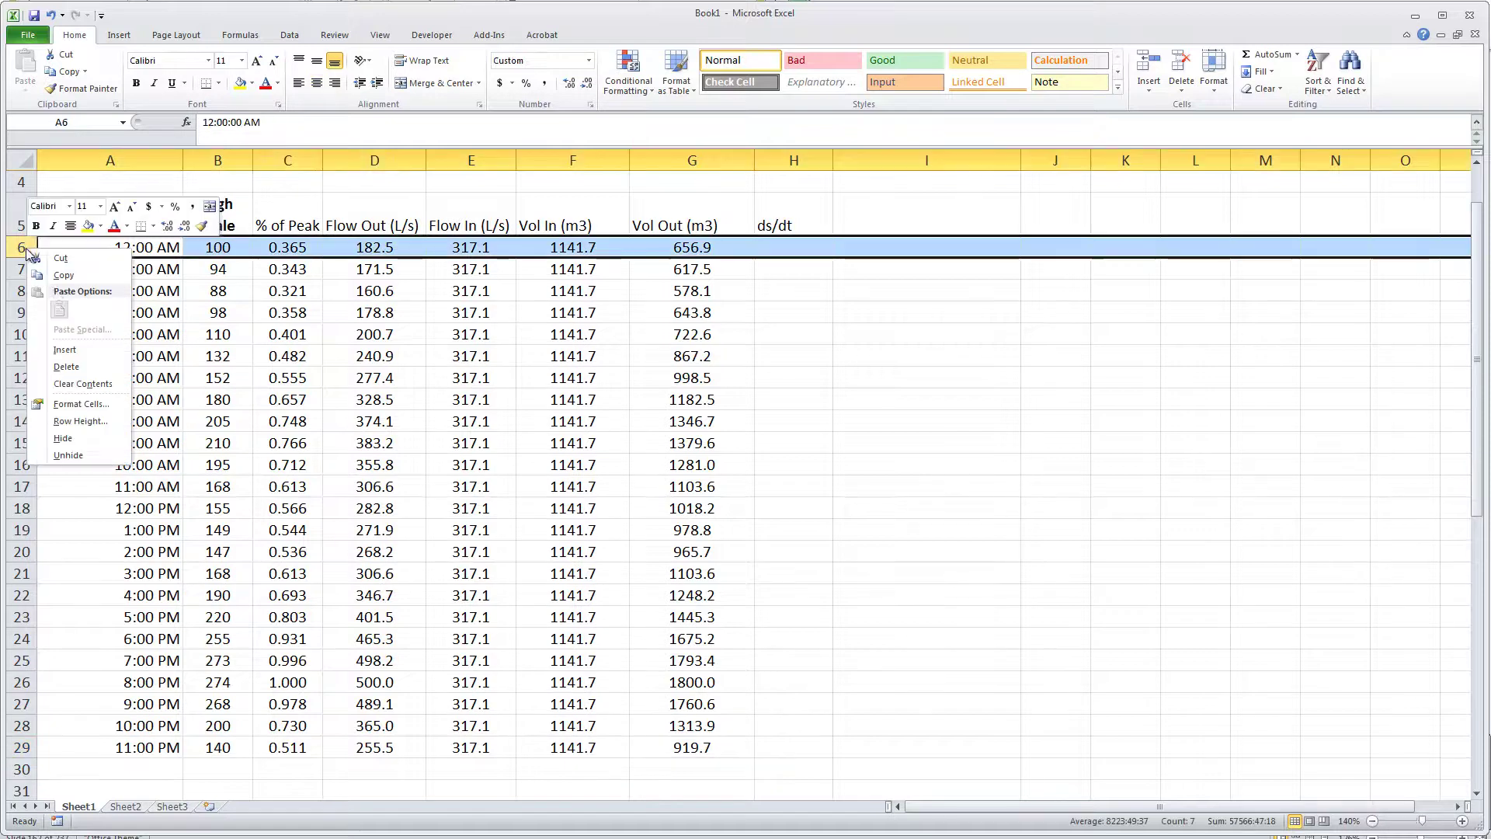
click(64, 349)
scroll(811, 556, down, 1)
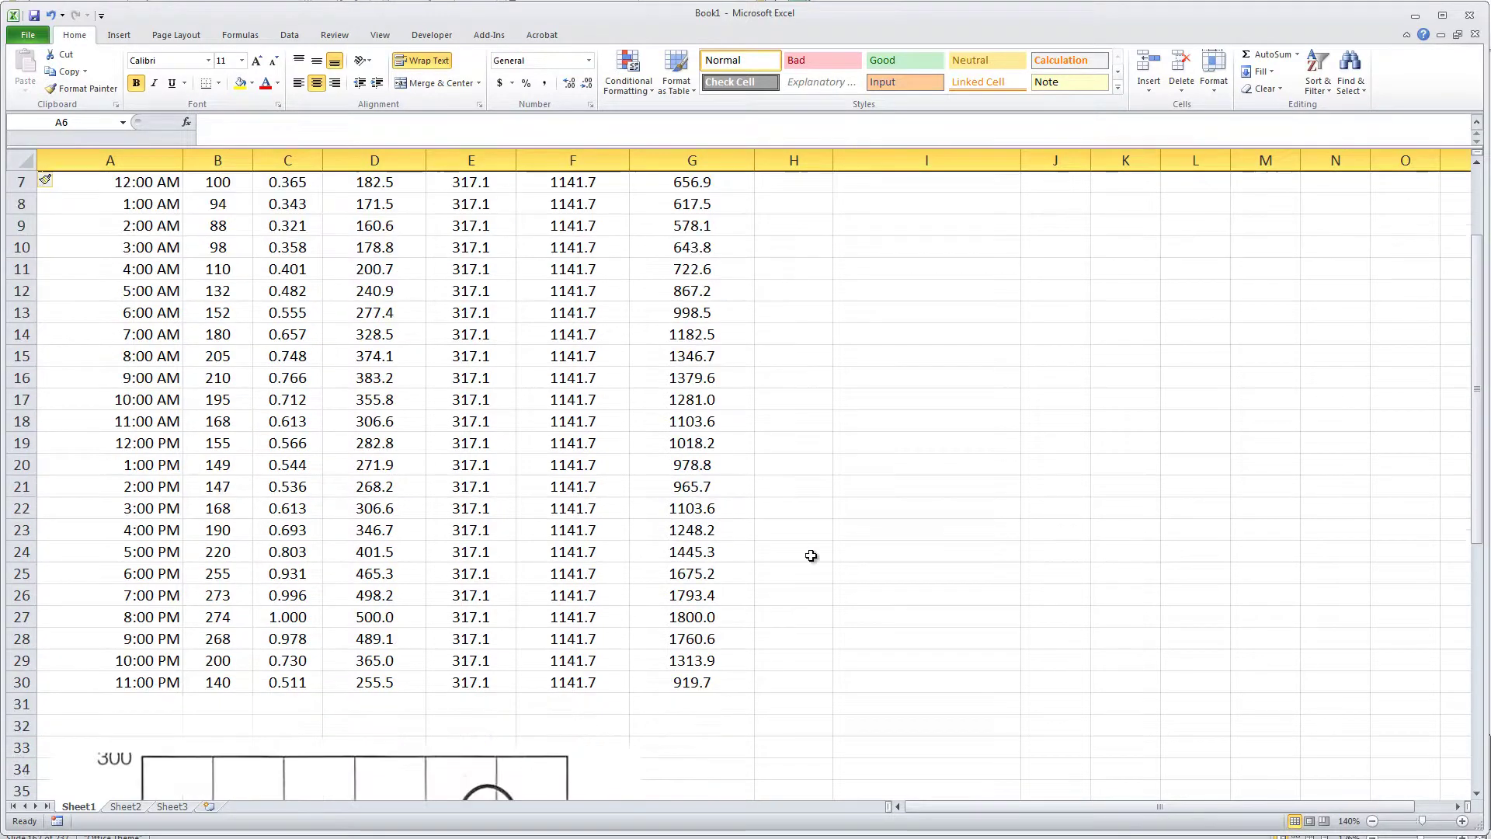
drag(690, 683, 146, 245)
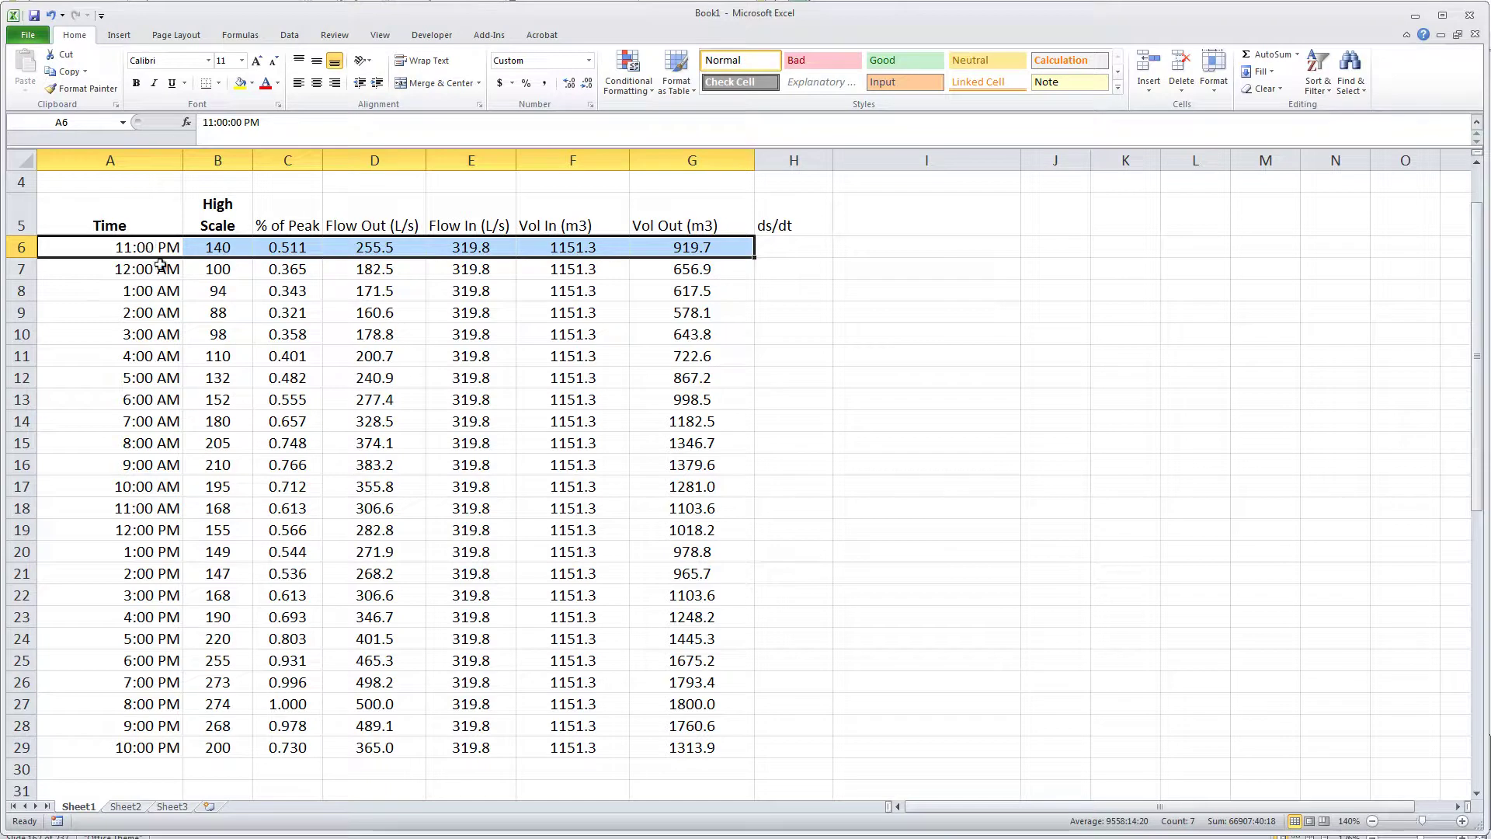
- Change D3's formula to =AVERAGE(D6:D29) so it shows 317.1381
scroll(172, 279, up, 1)
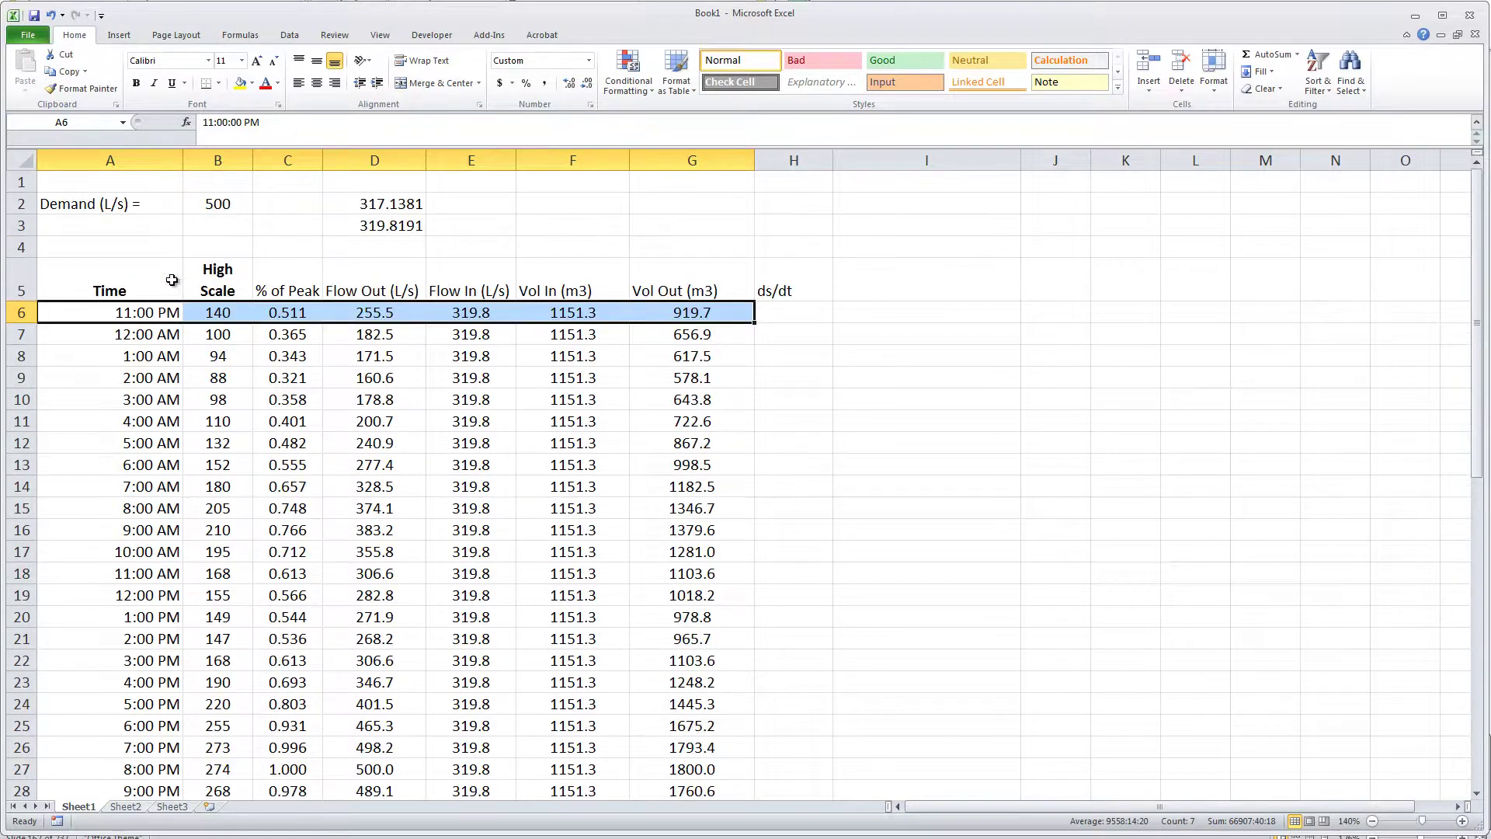
click(386, 227)
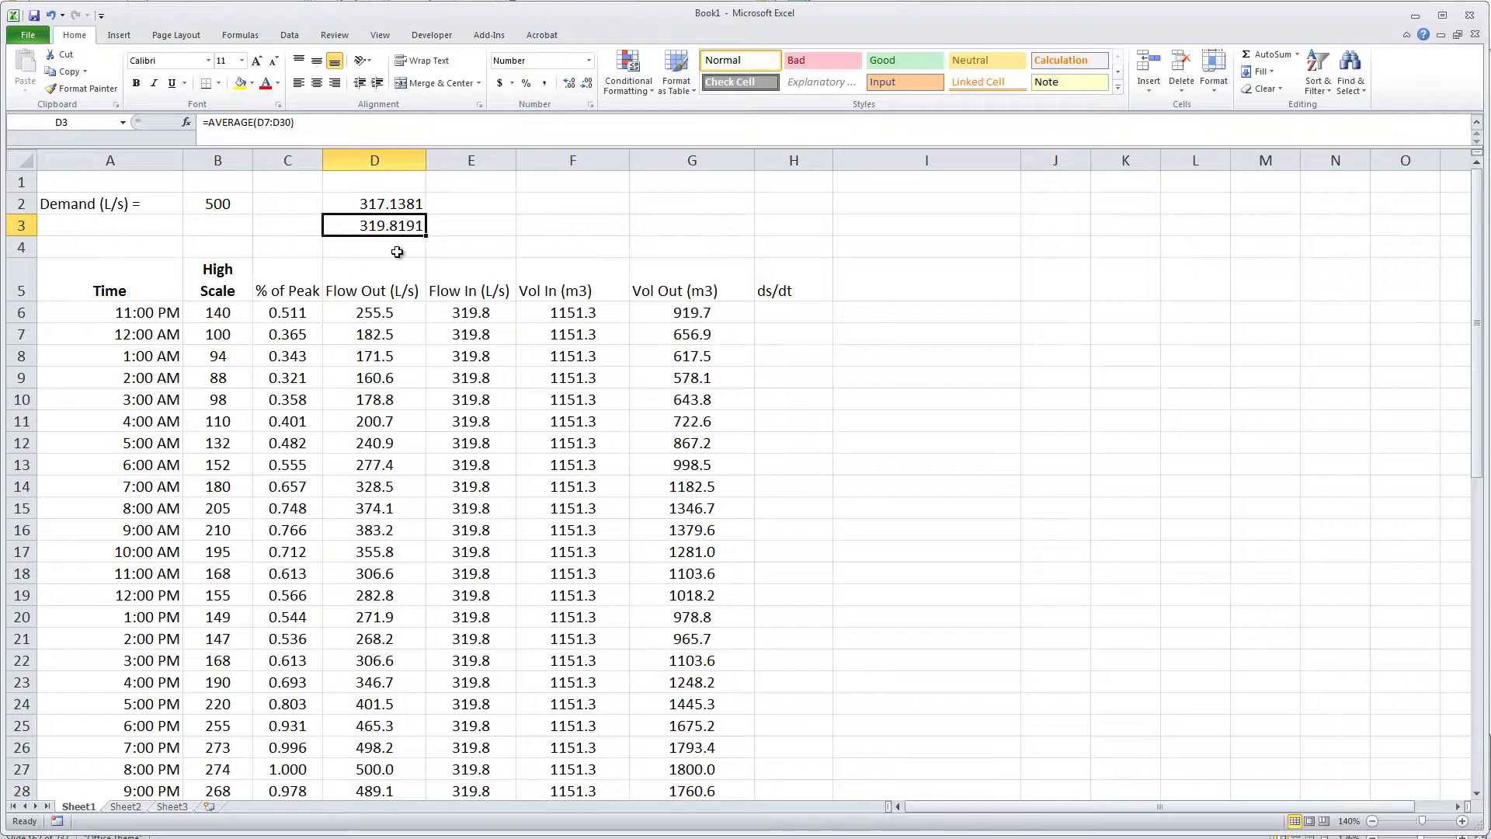
double_click(401, 225)
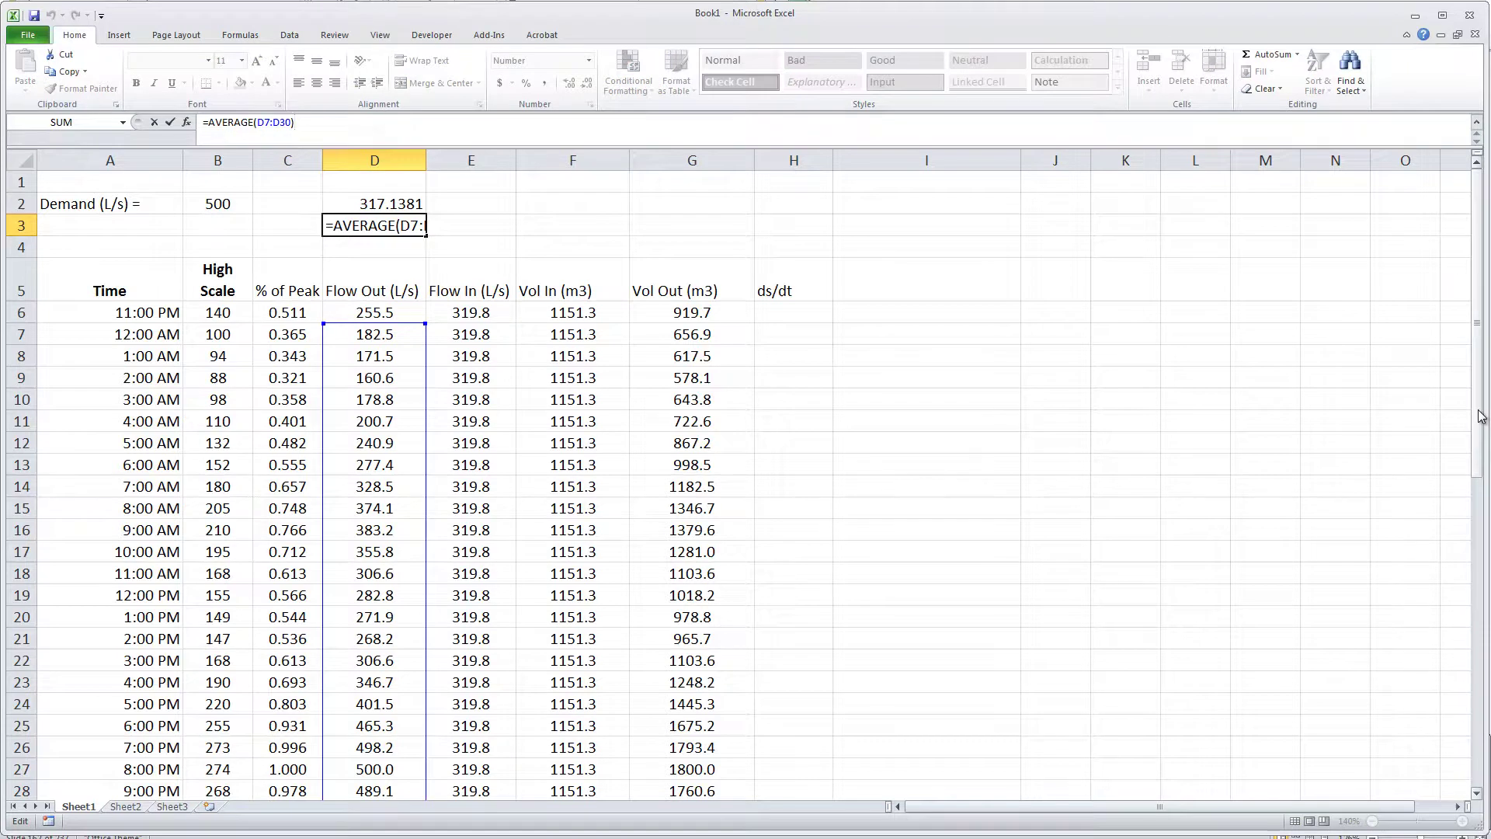
mouse_move(1480, 417)
mouse_down()
mouse_move(1483, 468)
mouse_move(1483, 423)
mouse_up()
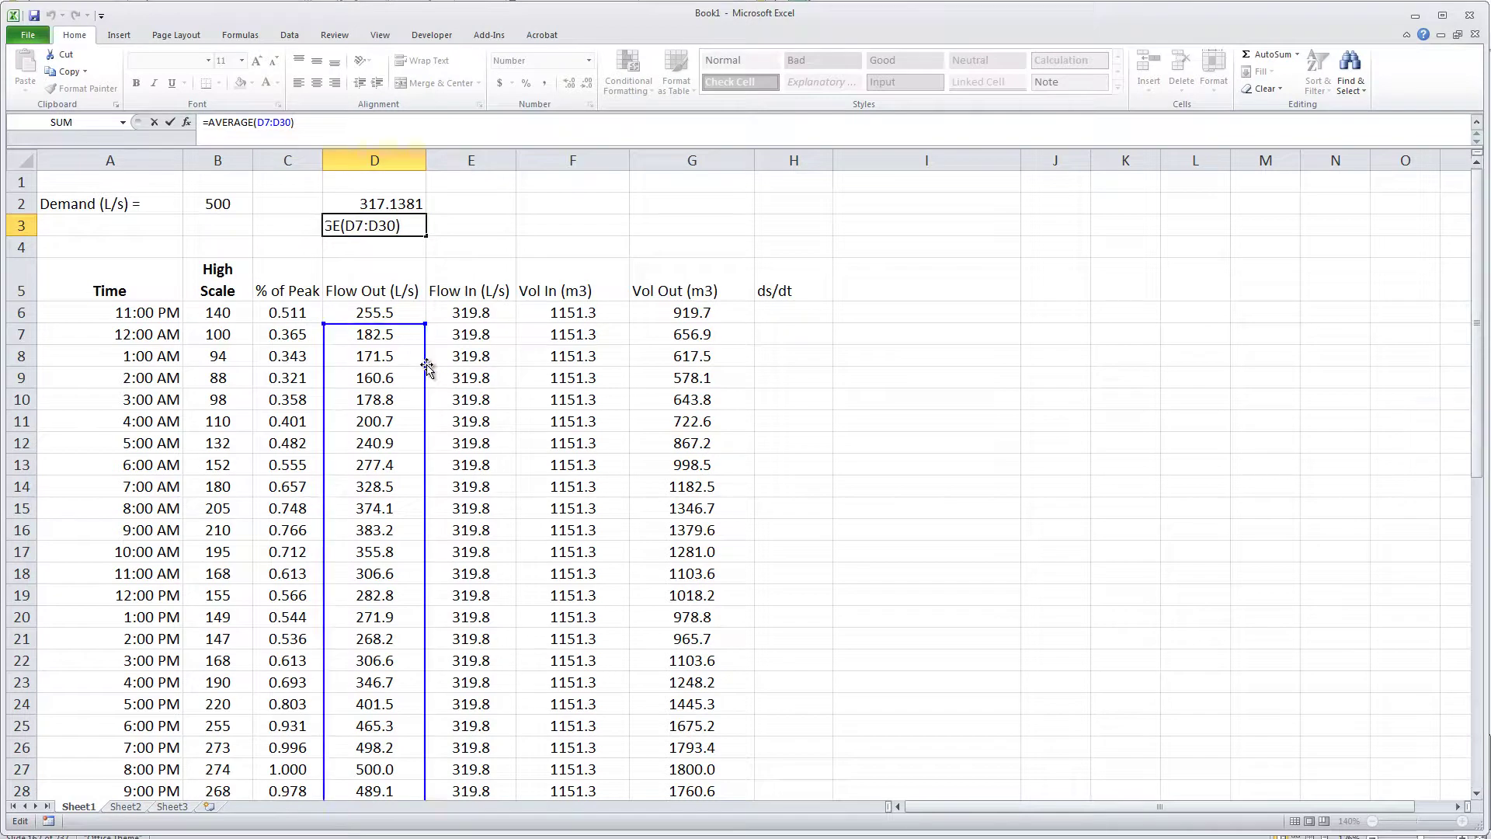
drag(428, 371, 410, 333)
key(Return)
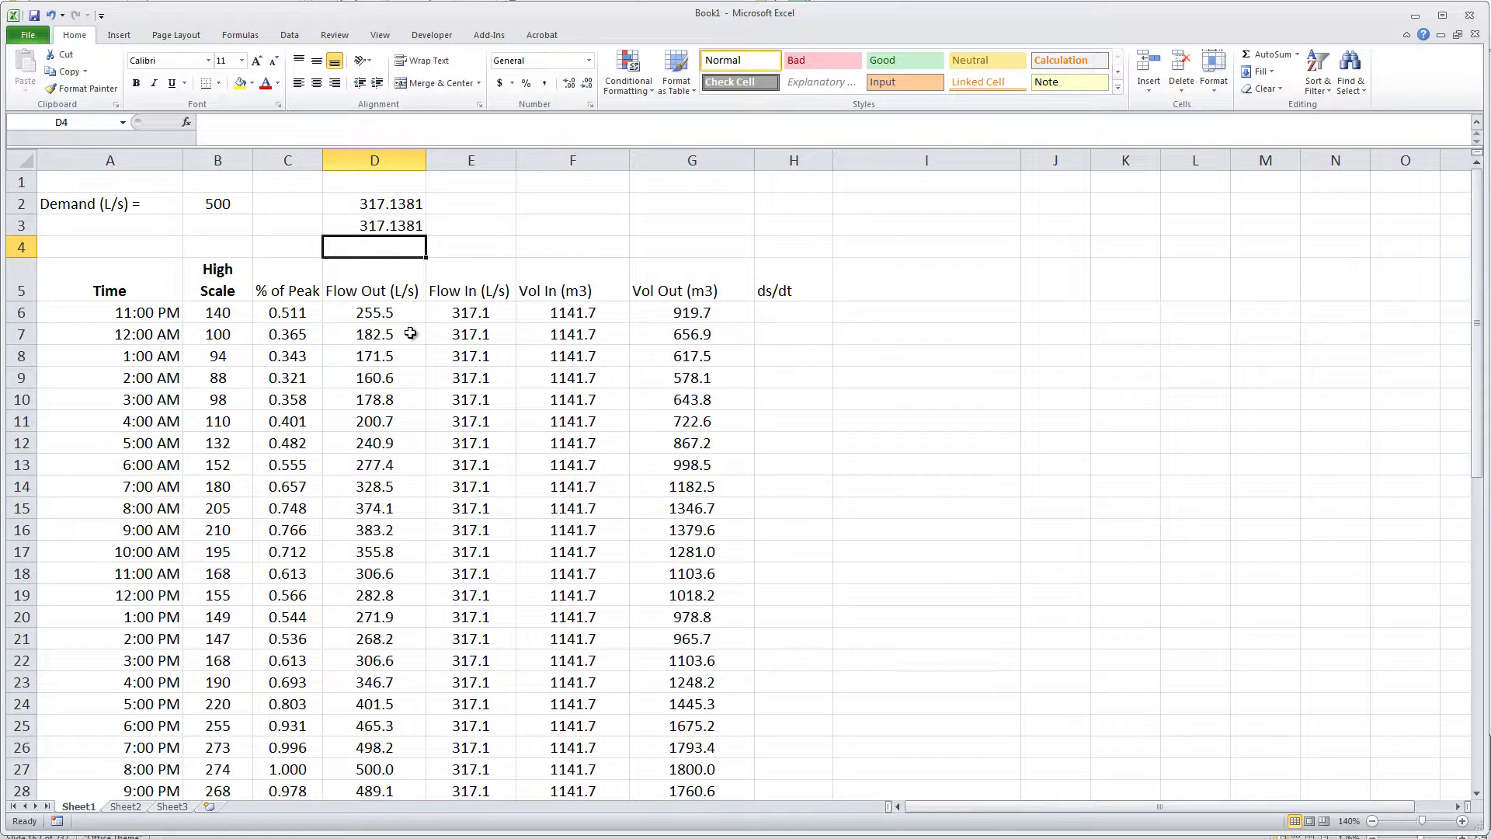
- Add the note '<- Flow rate in to the reservoir' in E2 beside the average
click(406, 203)
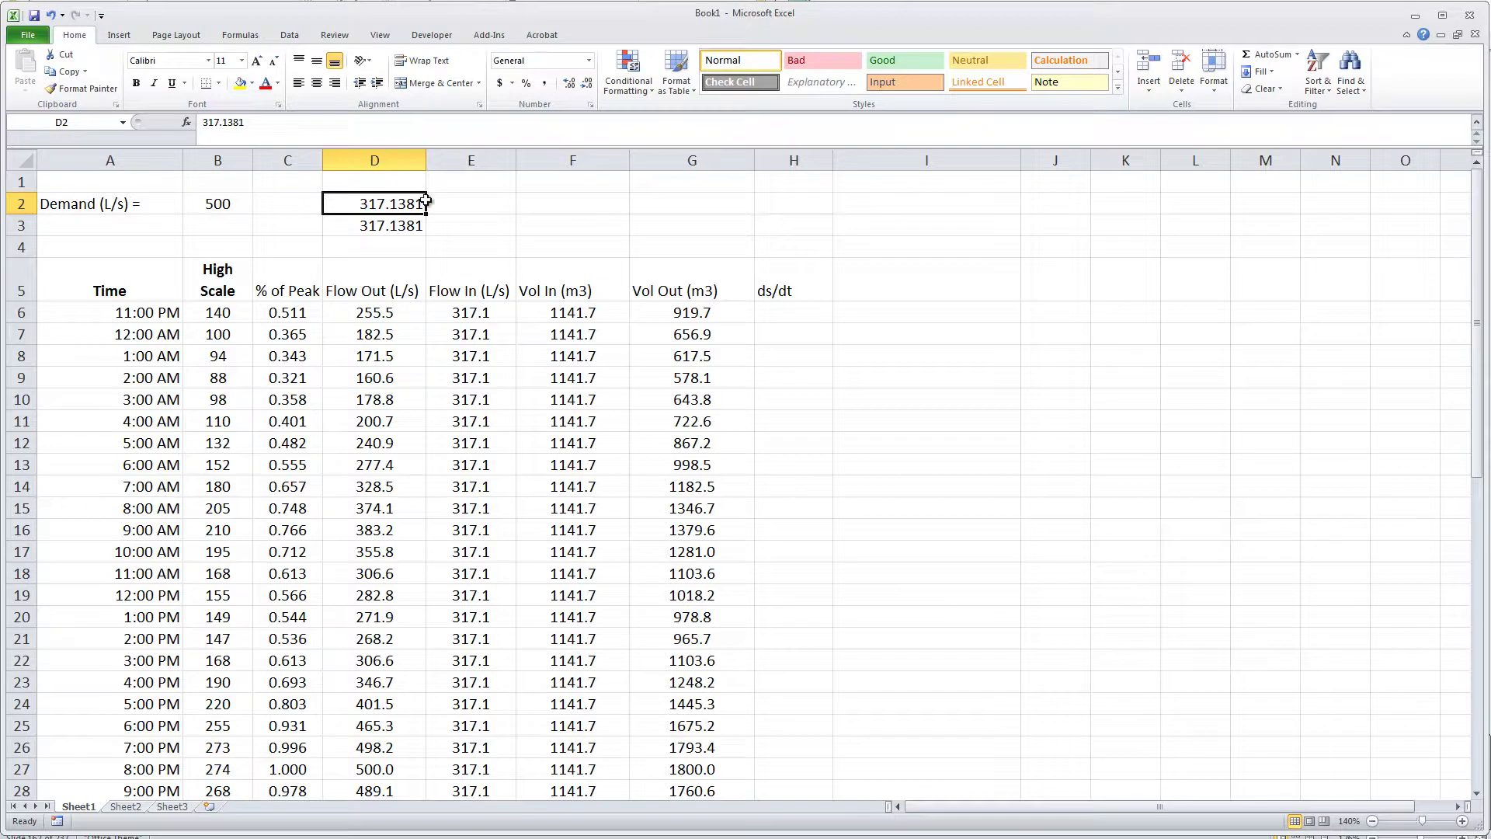
click(442, 202)
text(,)
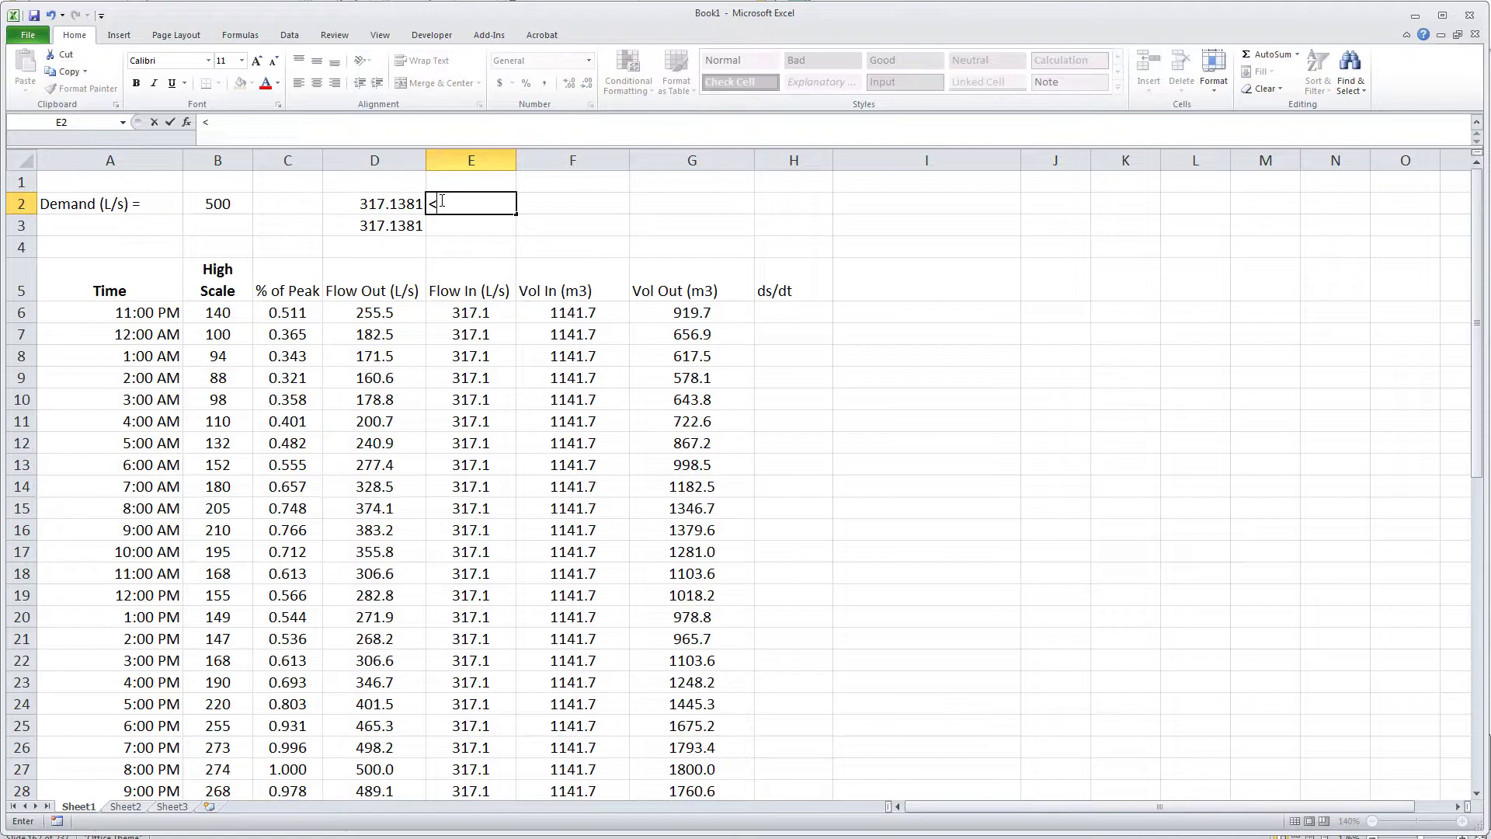
text(- Flow rate in)
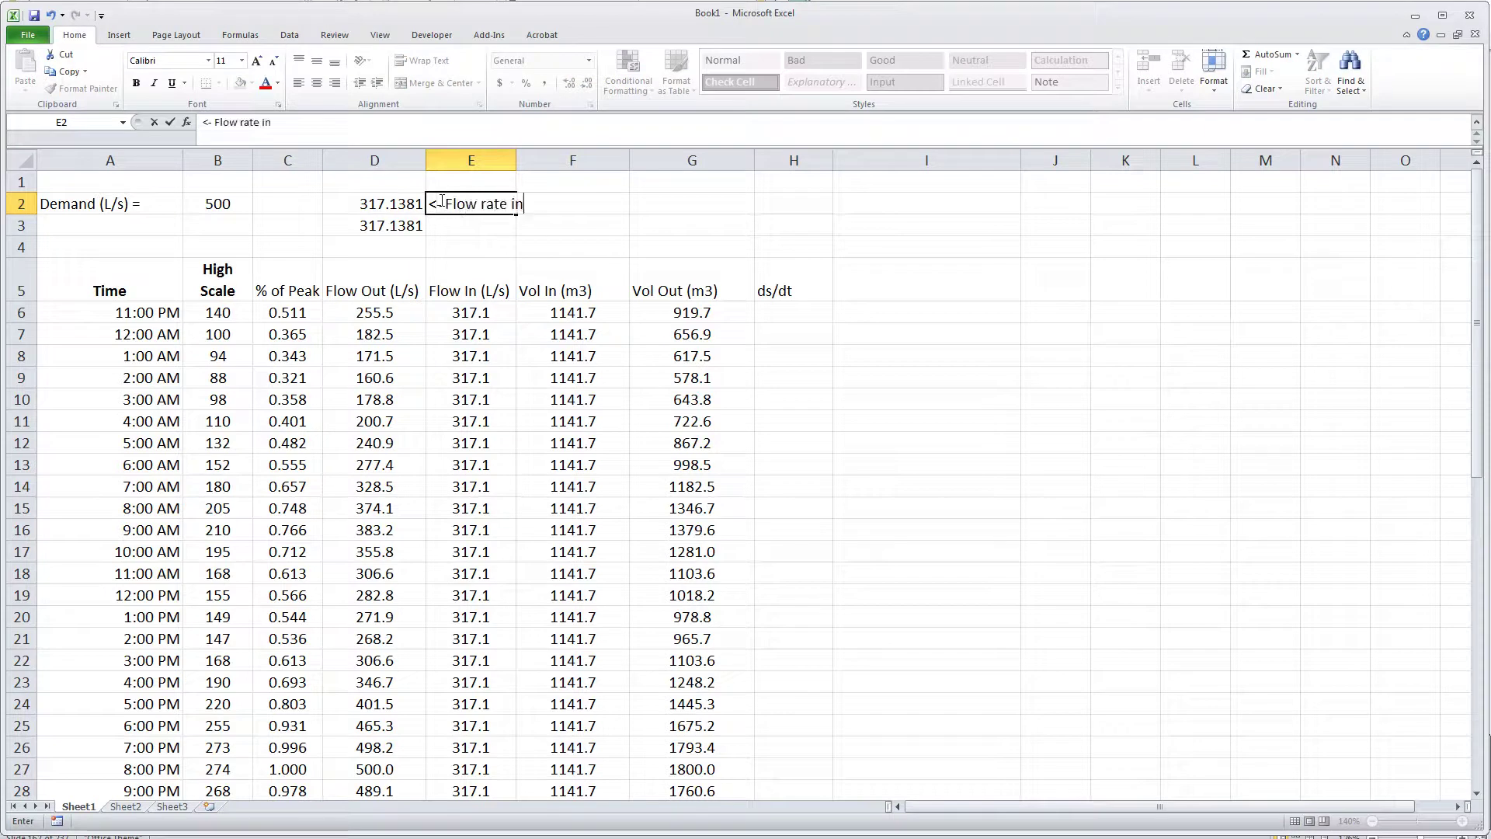
text( to the reservoir)
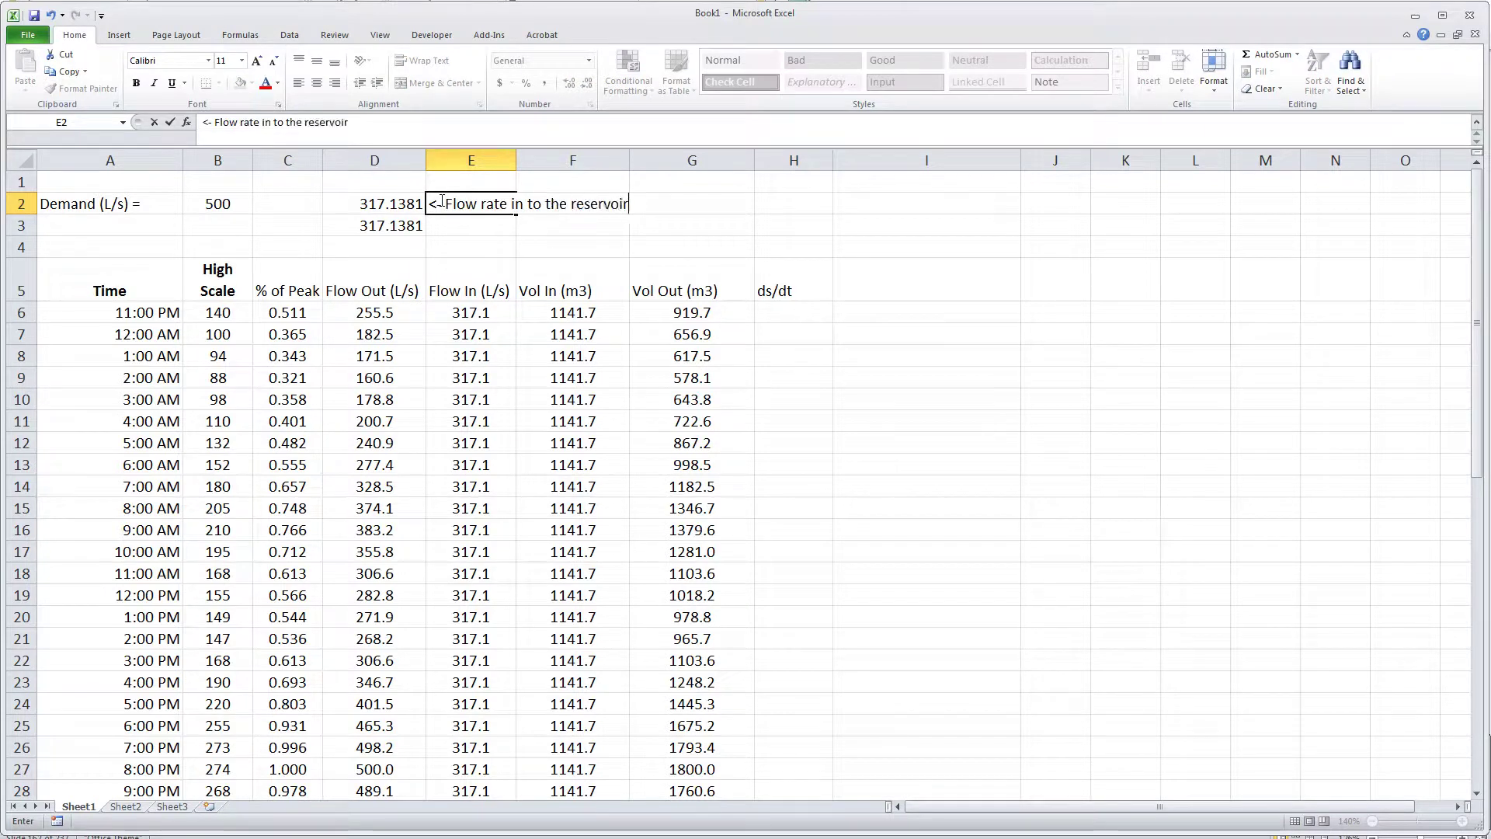
key(Return)
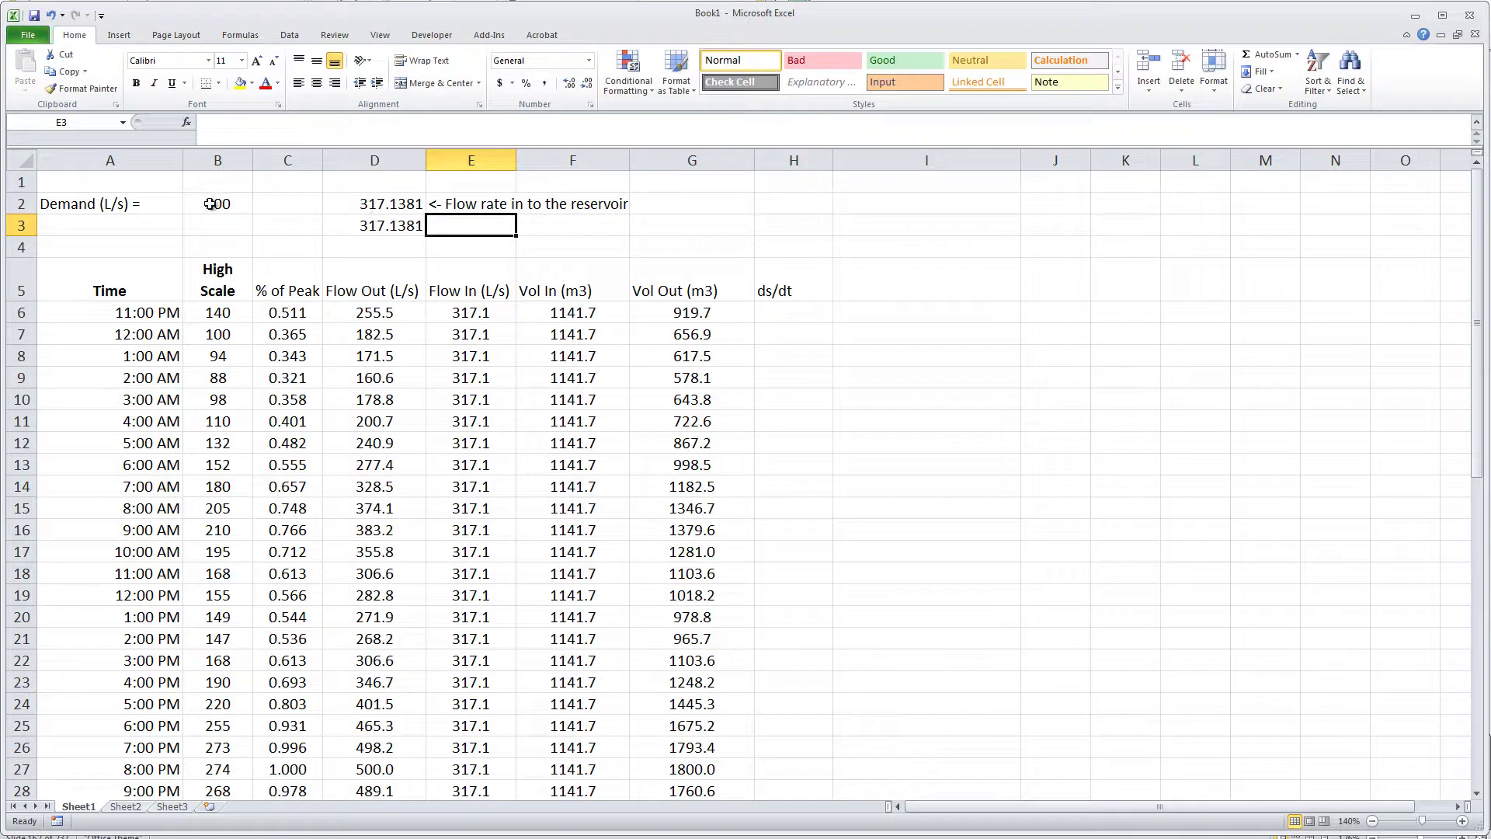
- Review the demand value of 500 and the 8:00 PM Flow Out formula
drag(211, 203, 113, 202)
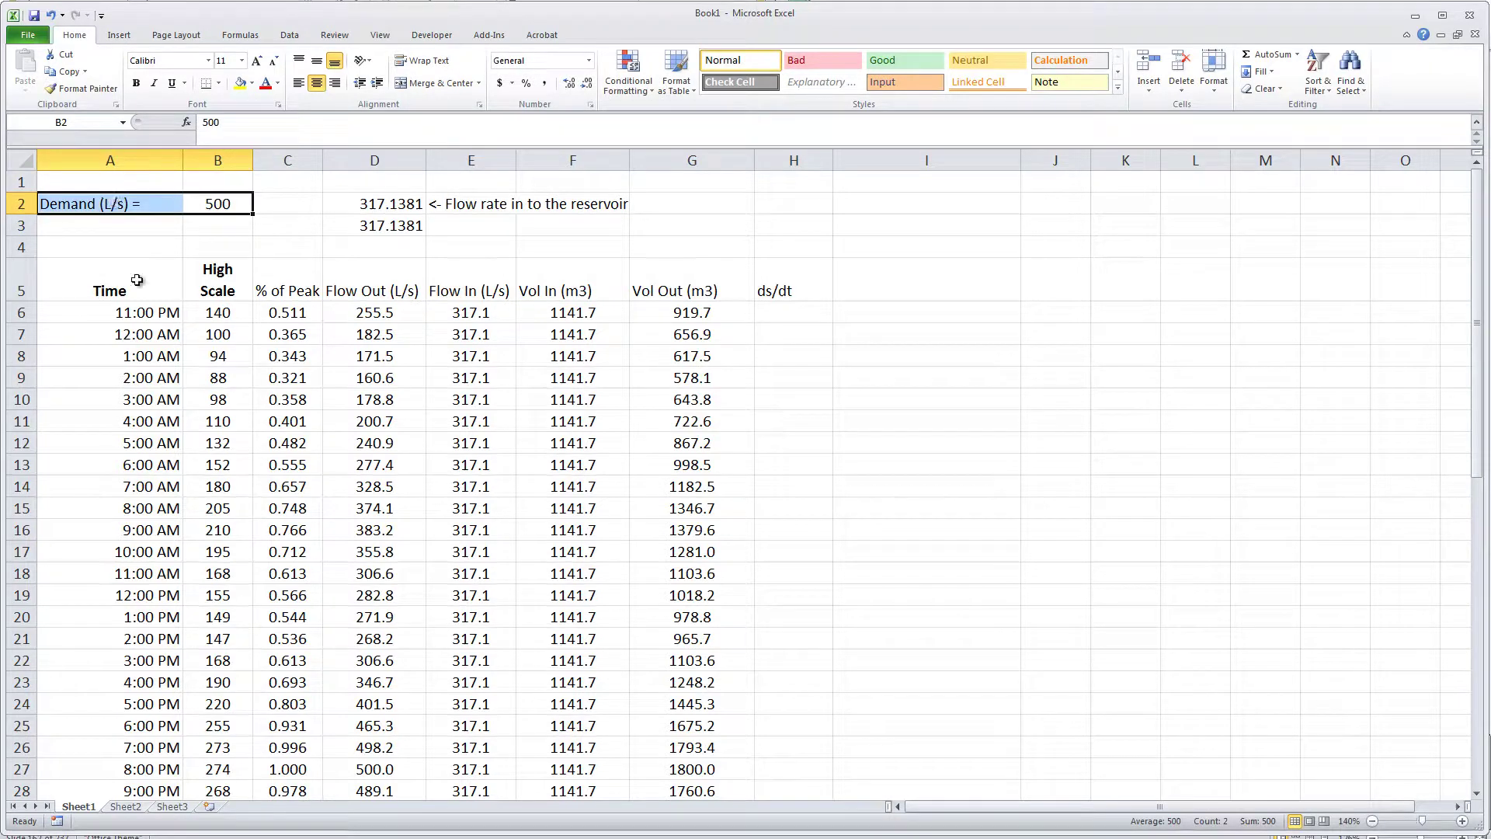
click(166, 769)
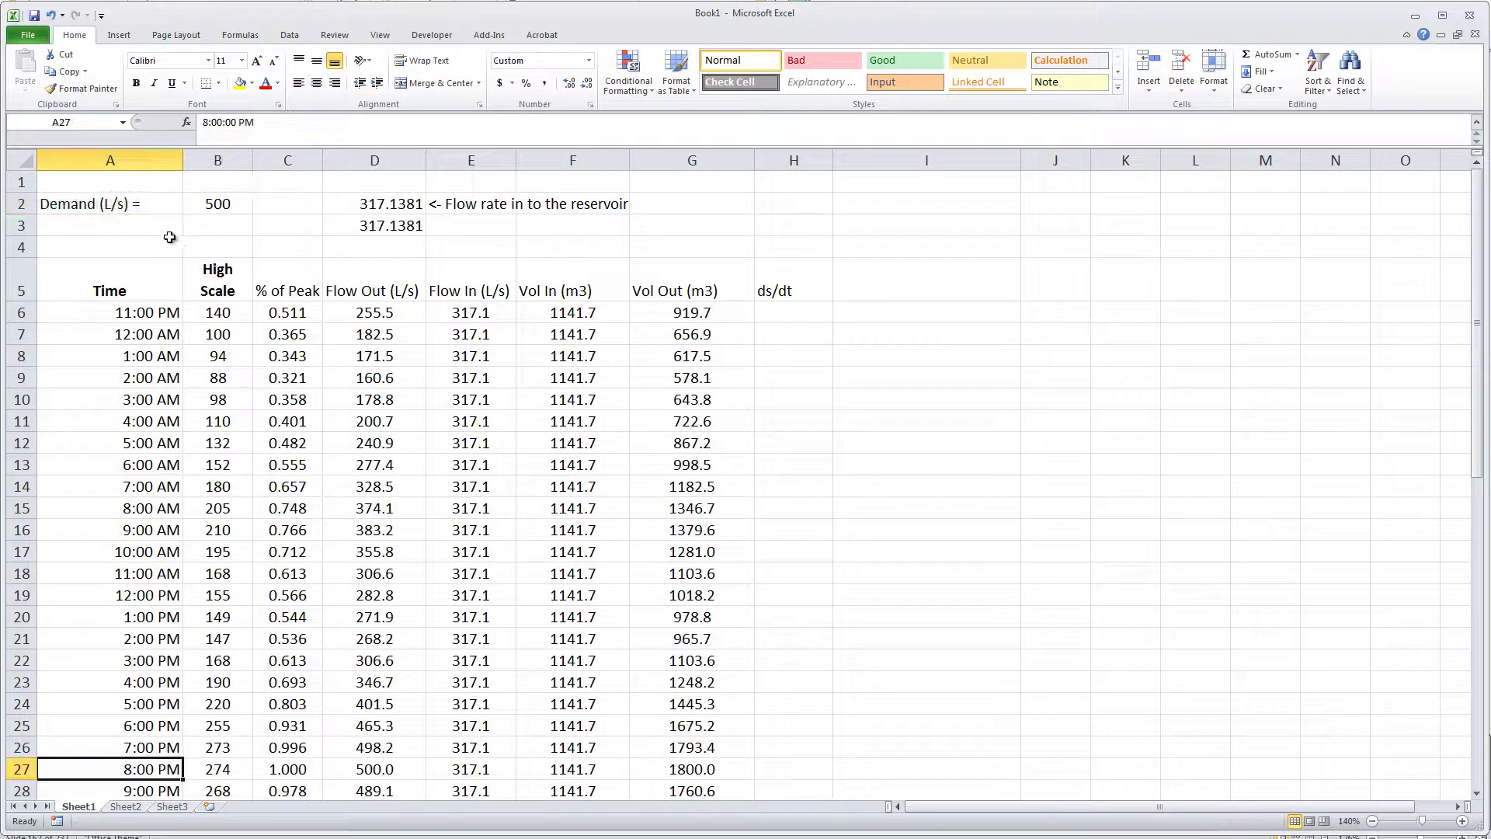
click(216, 207)
click(389, 771)
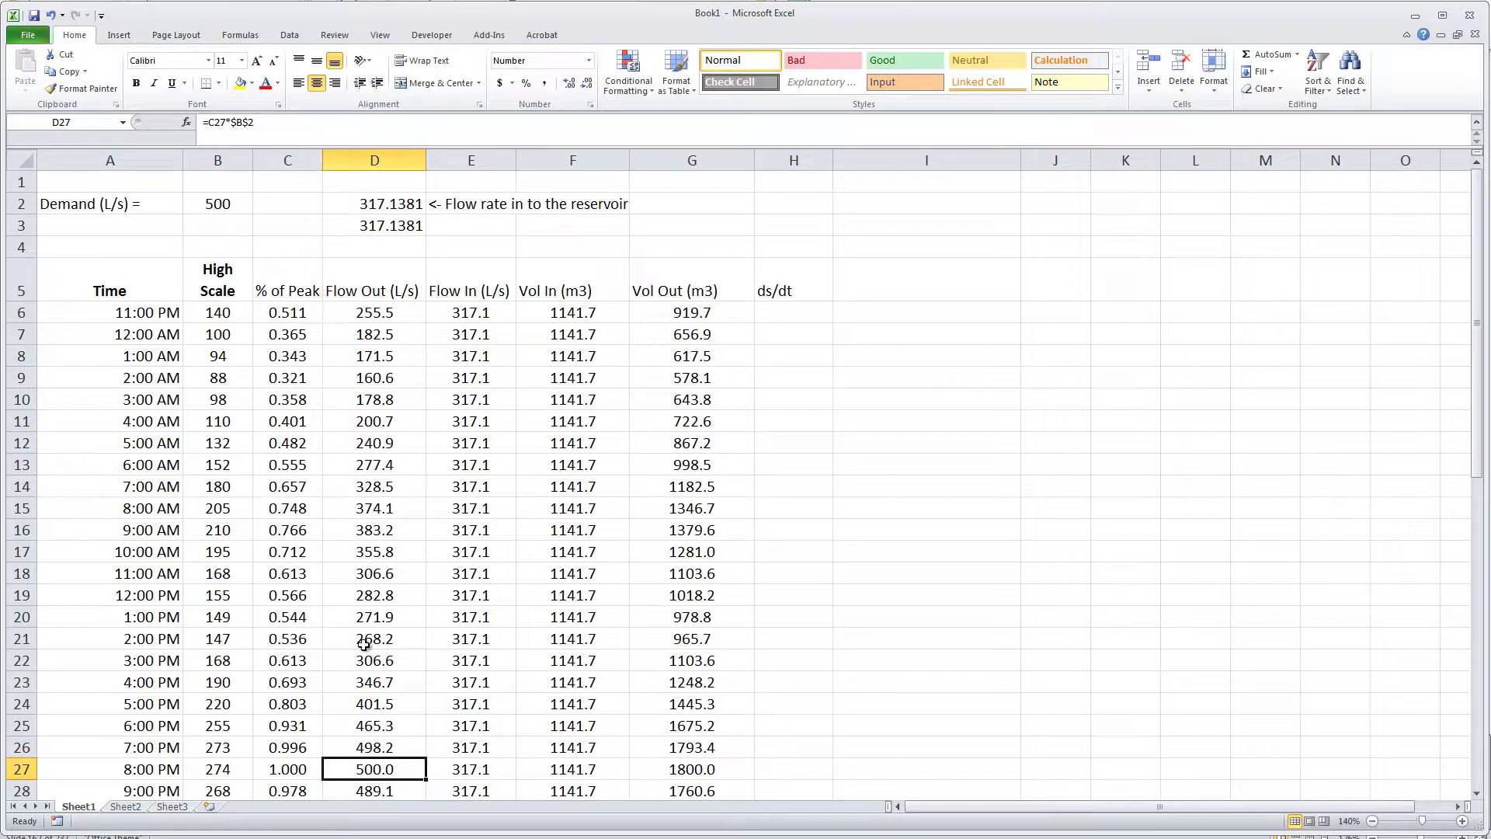
click(791, 306)
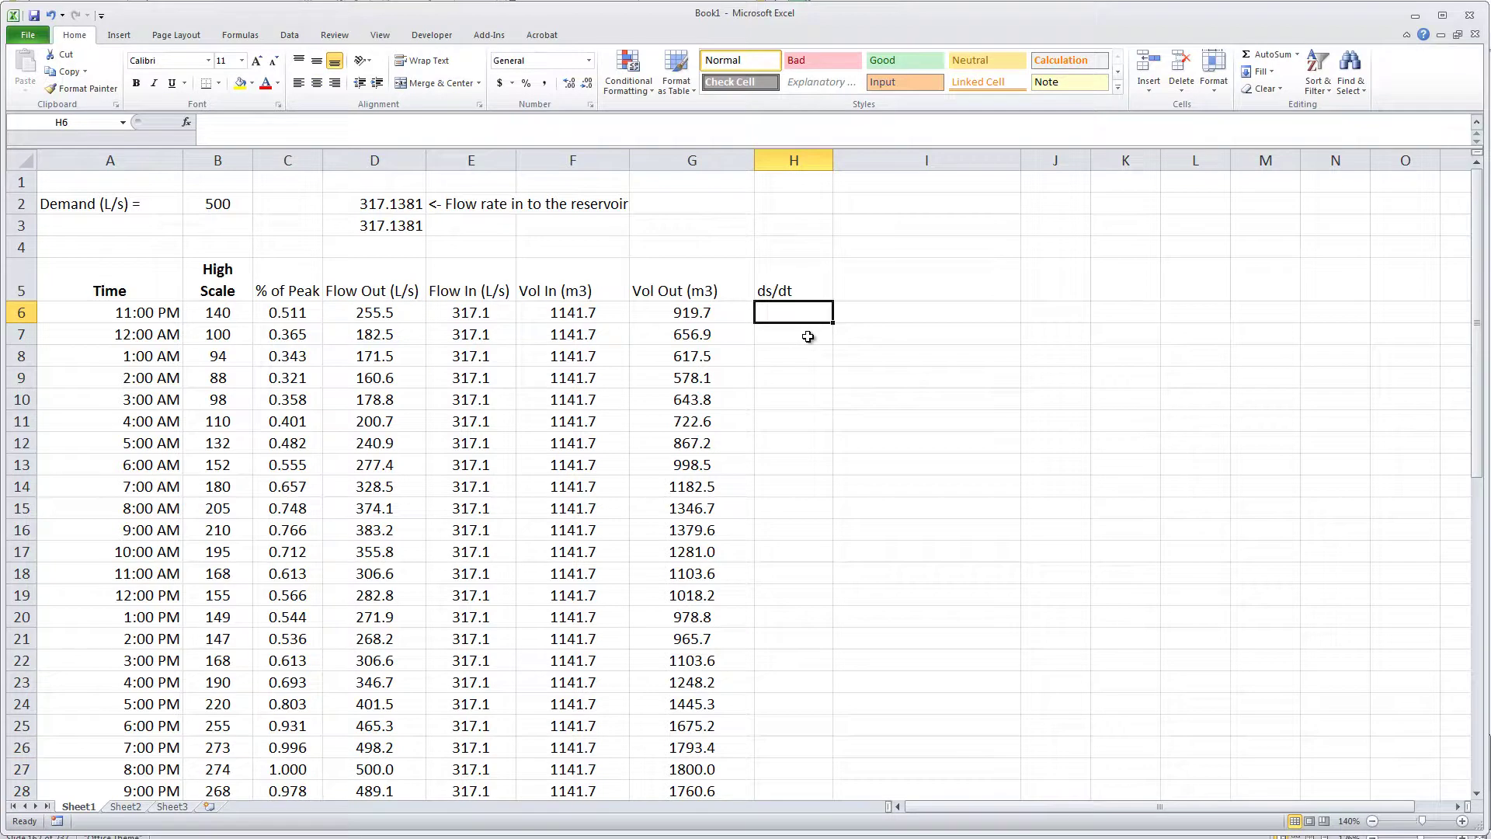
- Enter =F6-G6 in H6 to get Vol In minus Vol Out
text(=)
click(493, 310)
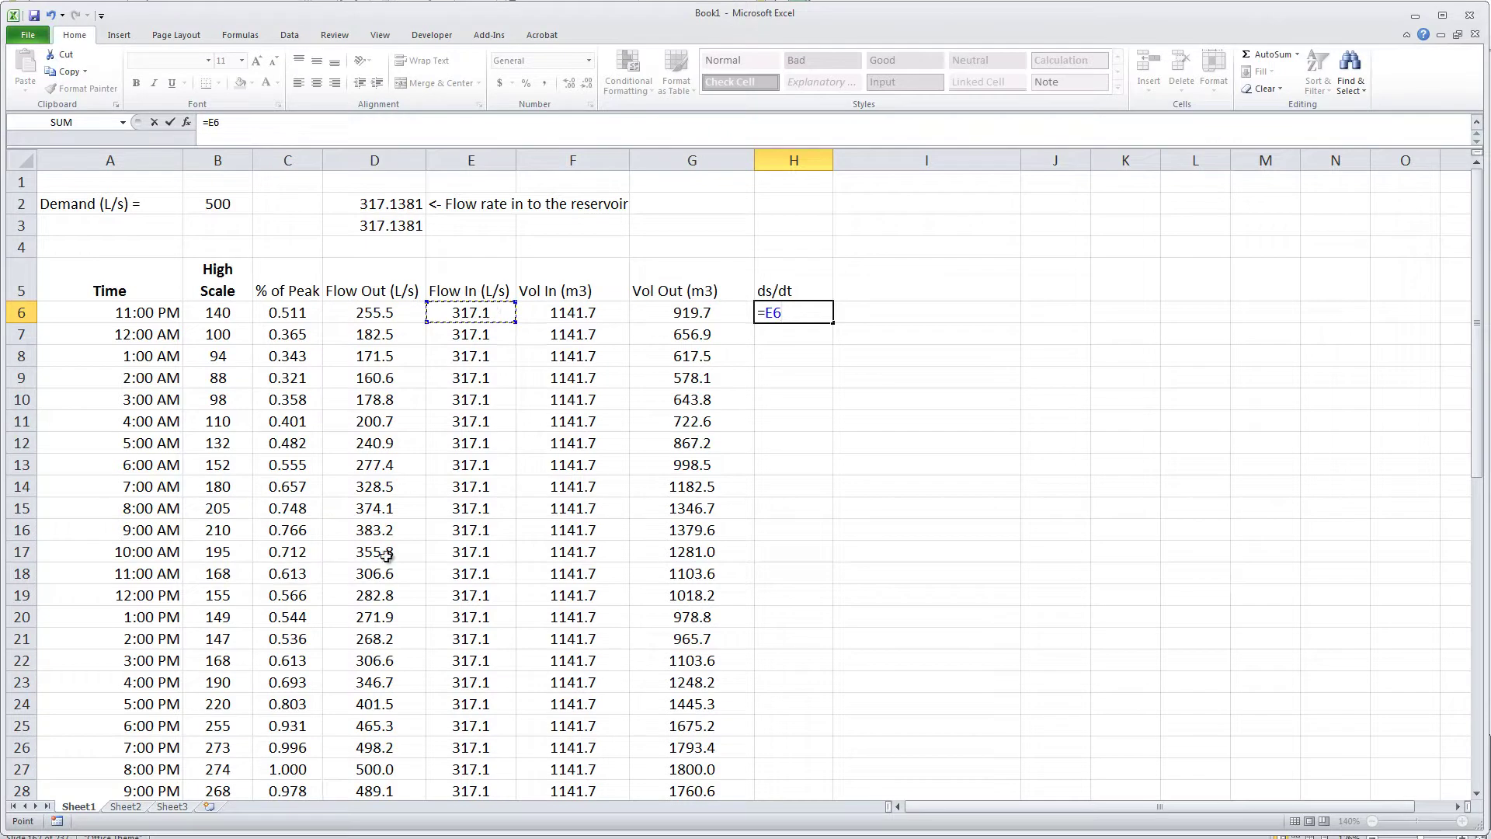
click(587, 314)
text(-)
click(659, 312)
key(Return)
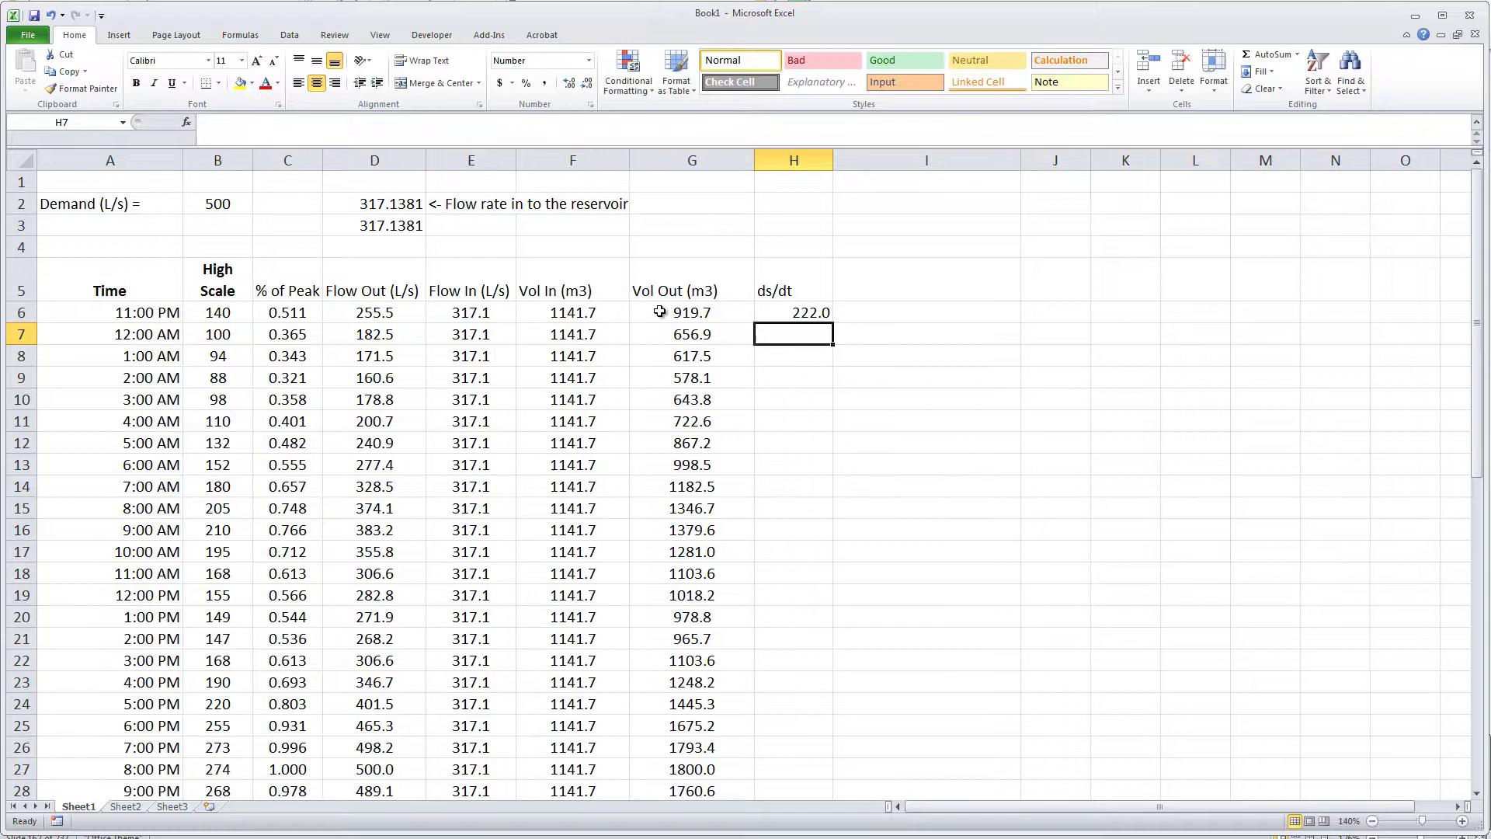
- Centre column H and rename the H5 header to 'ds/dt (m3)'
click(792, 160)
click(317, 83)
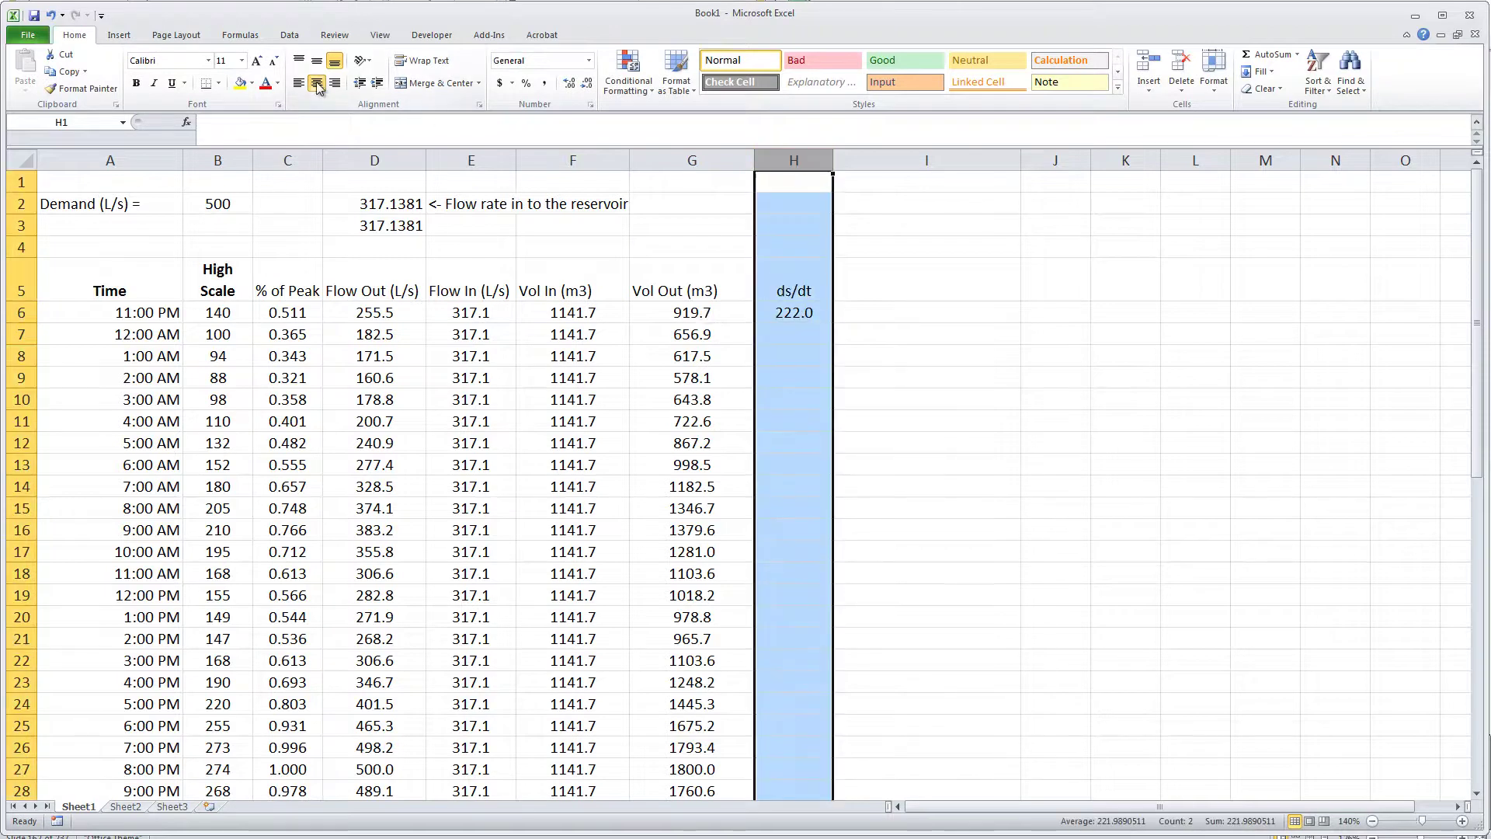
click(803, 380)
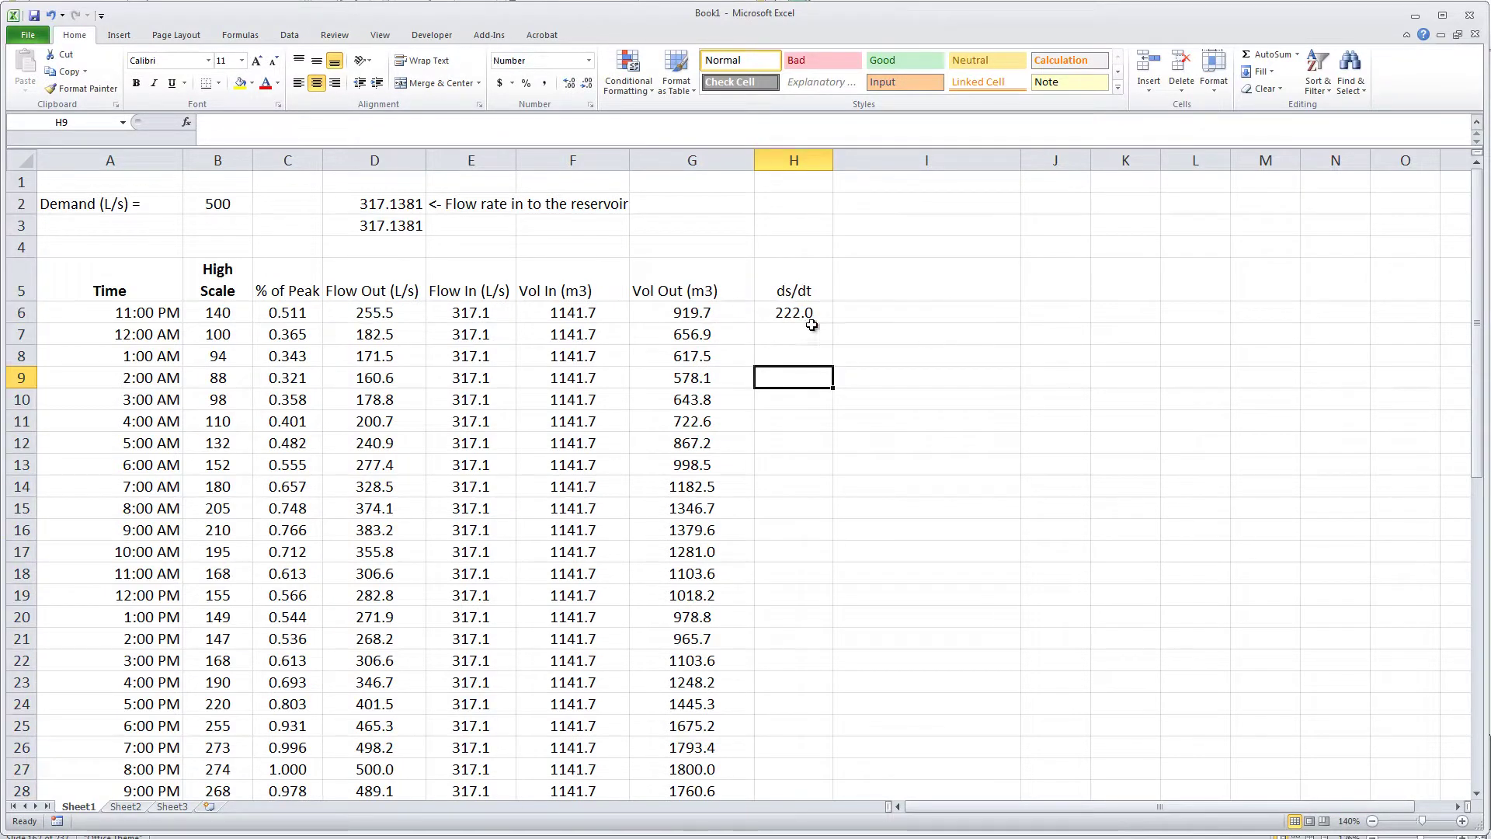
click(809, 317)
click(800, 289)
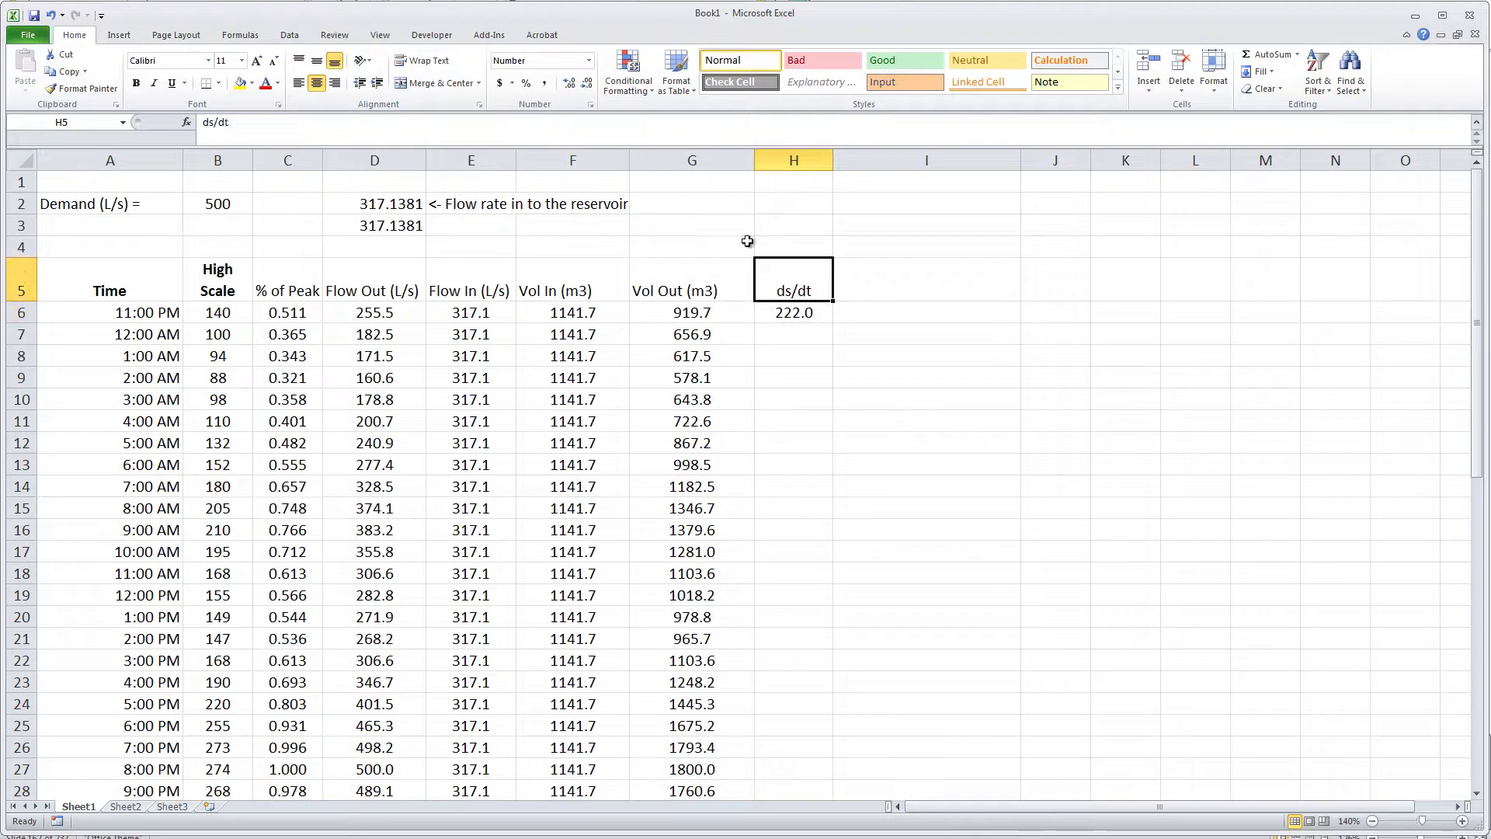
click(583, 122)
text(()
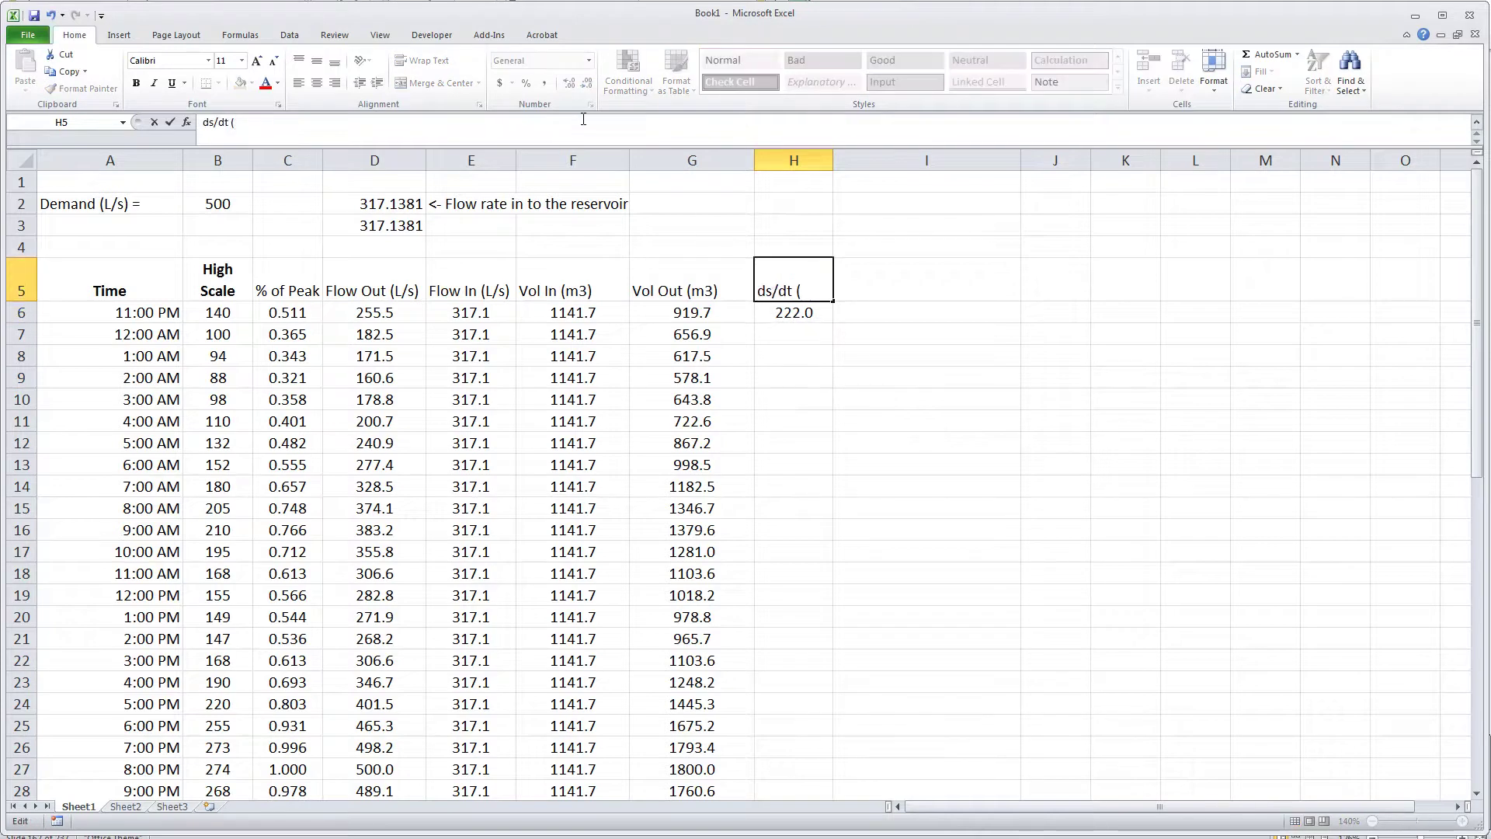
text(m3)
key(Return)
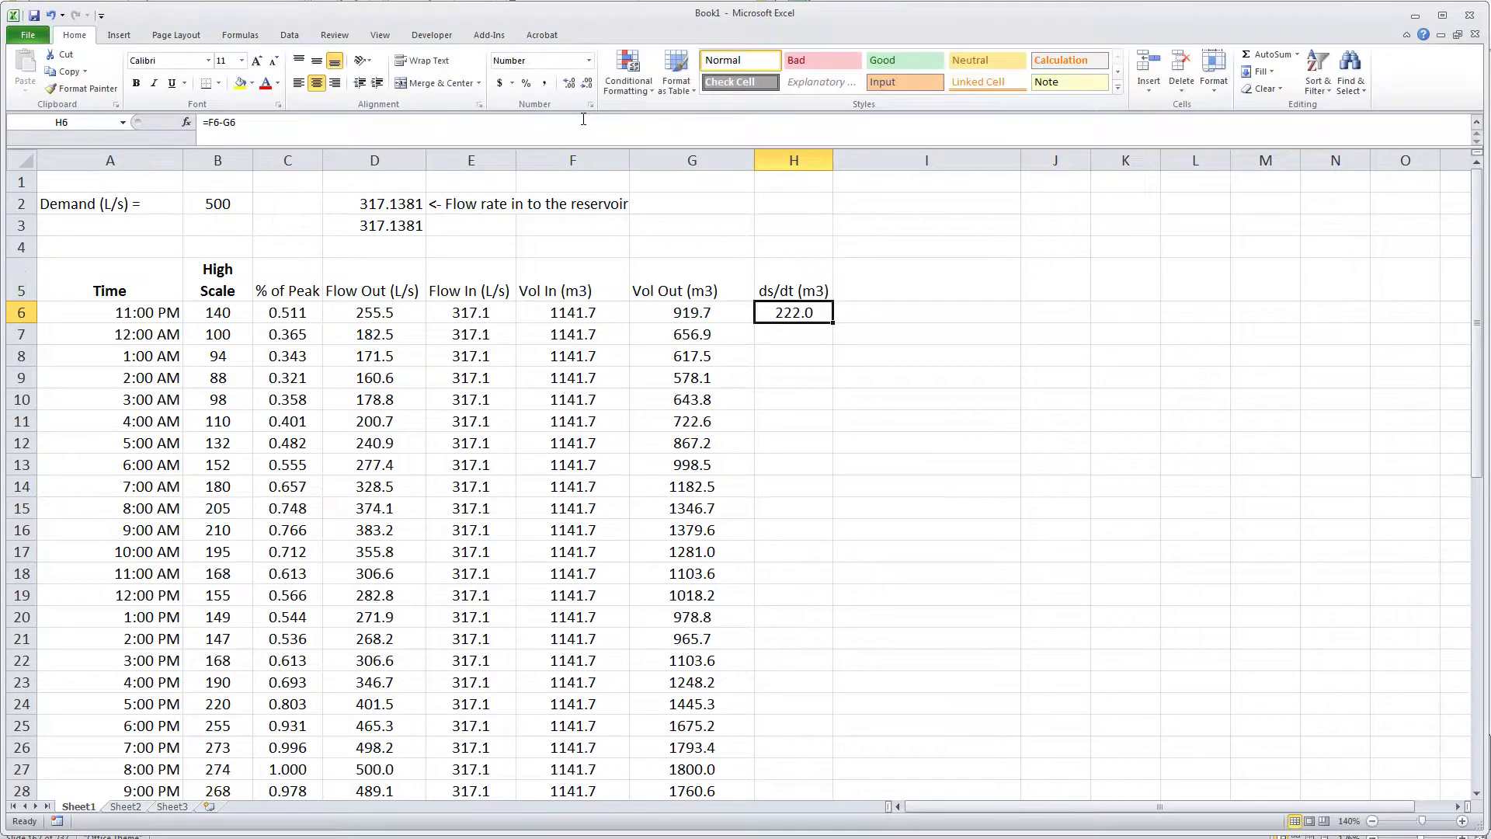
- Fill the ds/dt formula down the column for every hour
double_click(835, 324)
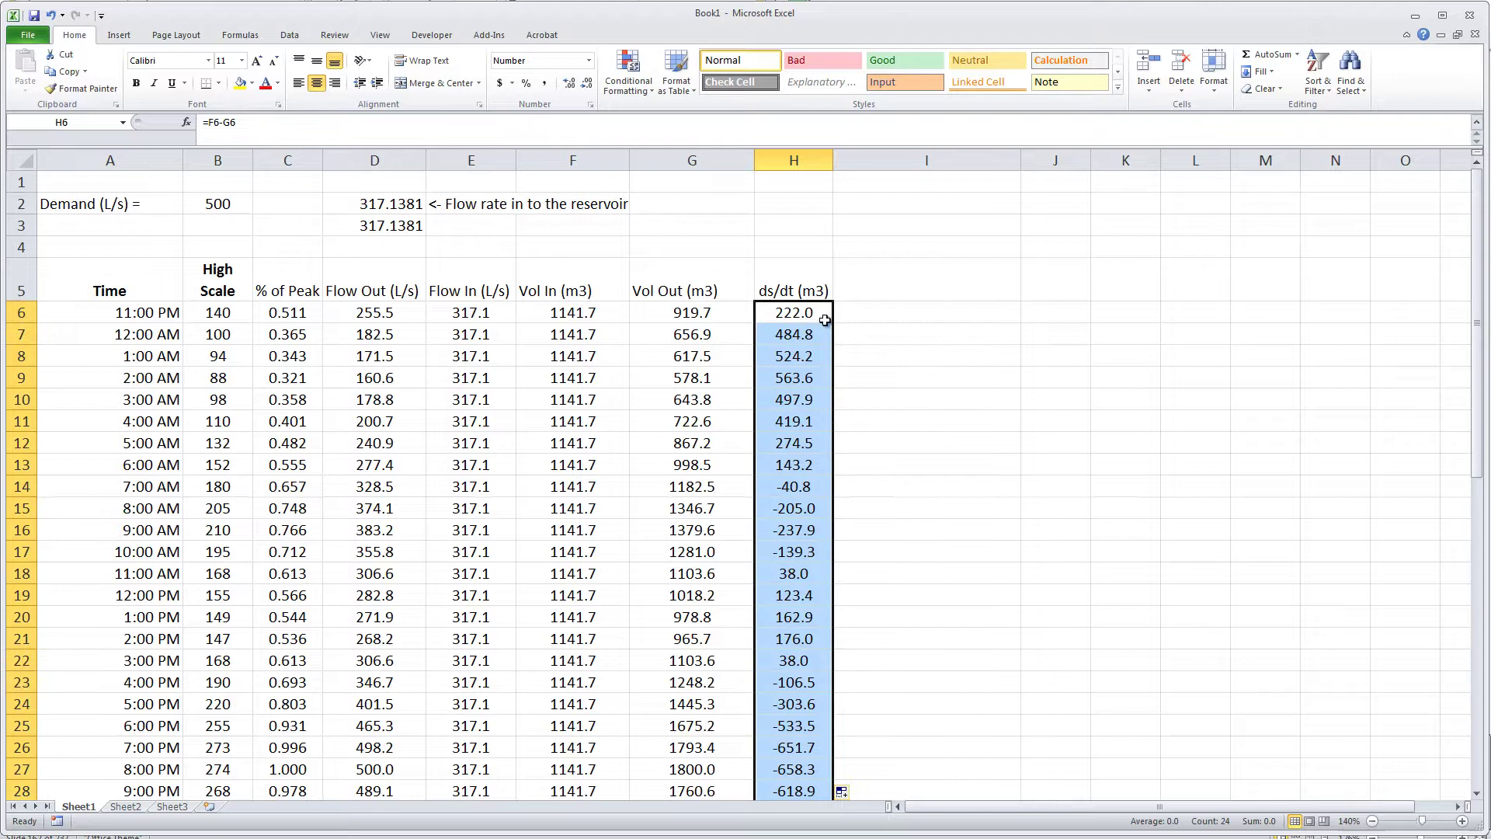
click(873, 330)
click(807, 314)
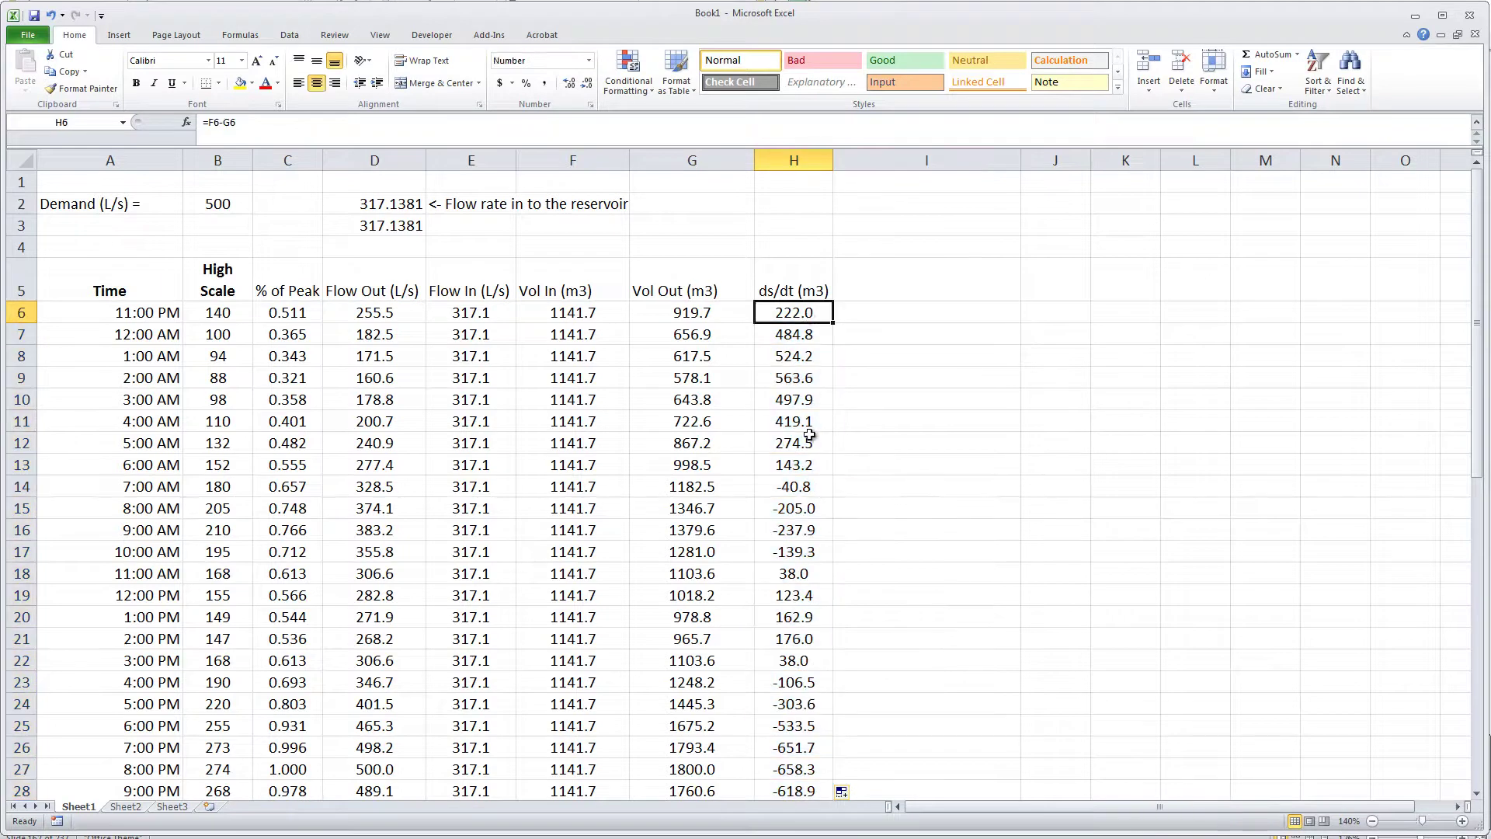
click(794, 487)
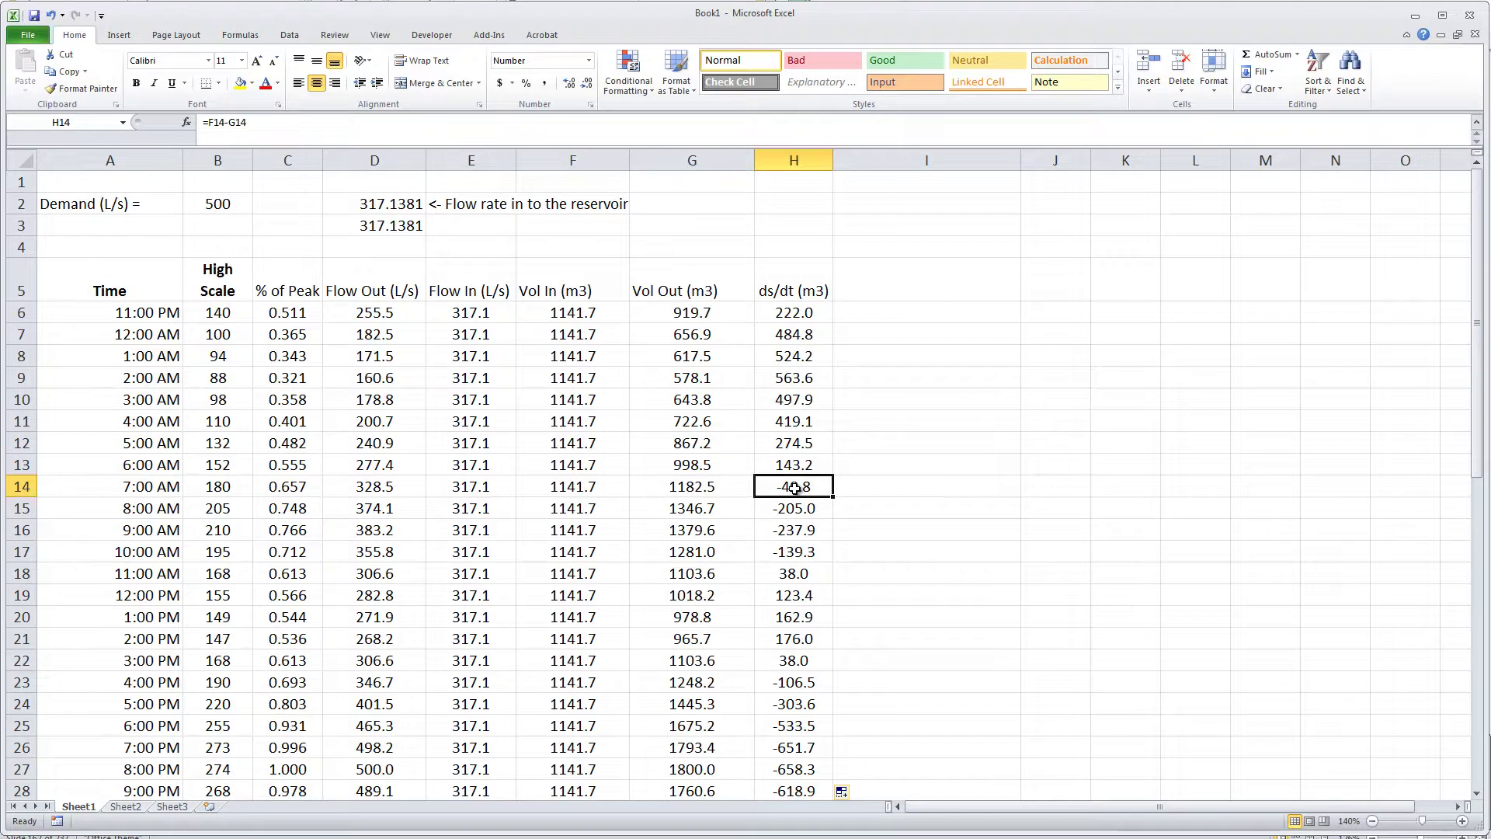
click(382, 491)
click(476, 489)
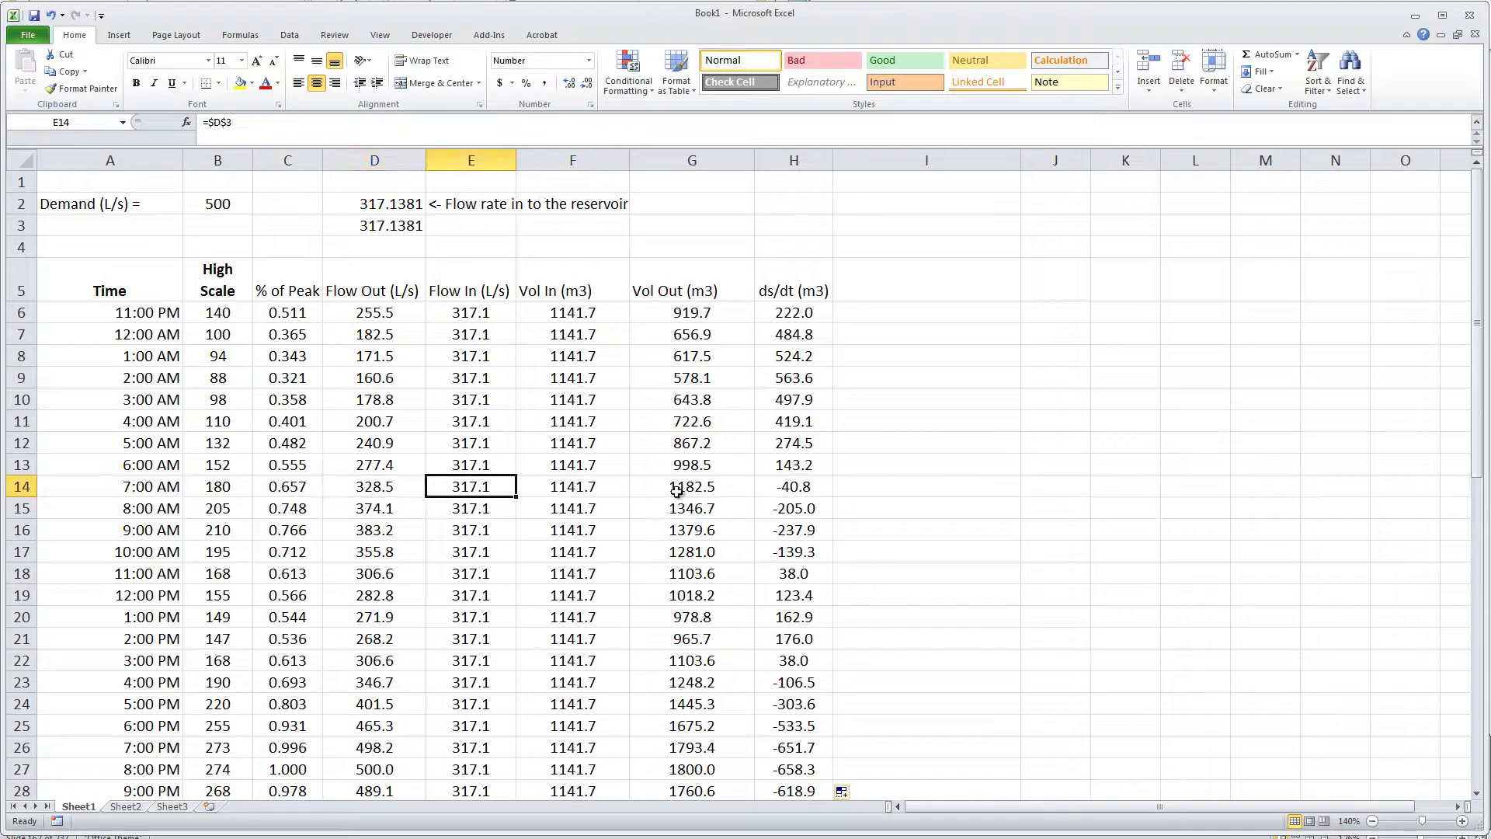
scroll(865, 486, down, 1)
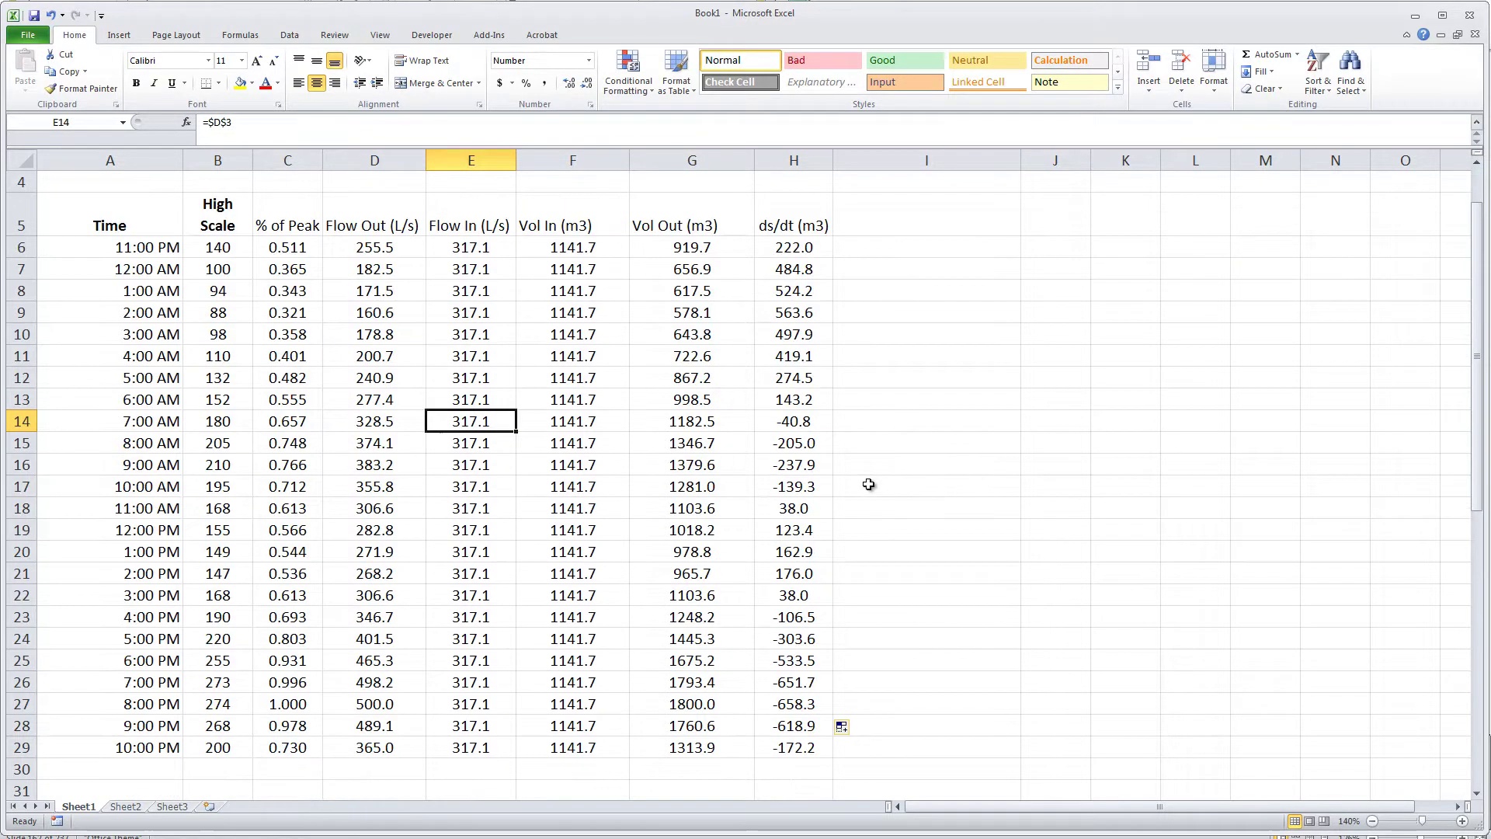
scroll(865, 486, up, 1)
- Enter 'Accumulated Storage (m3)' as the header in I5
click(932, 287)
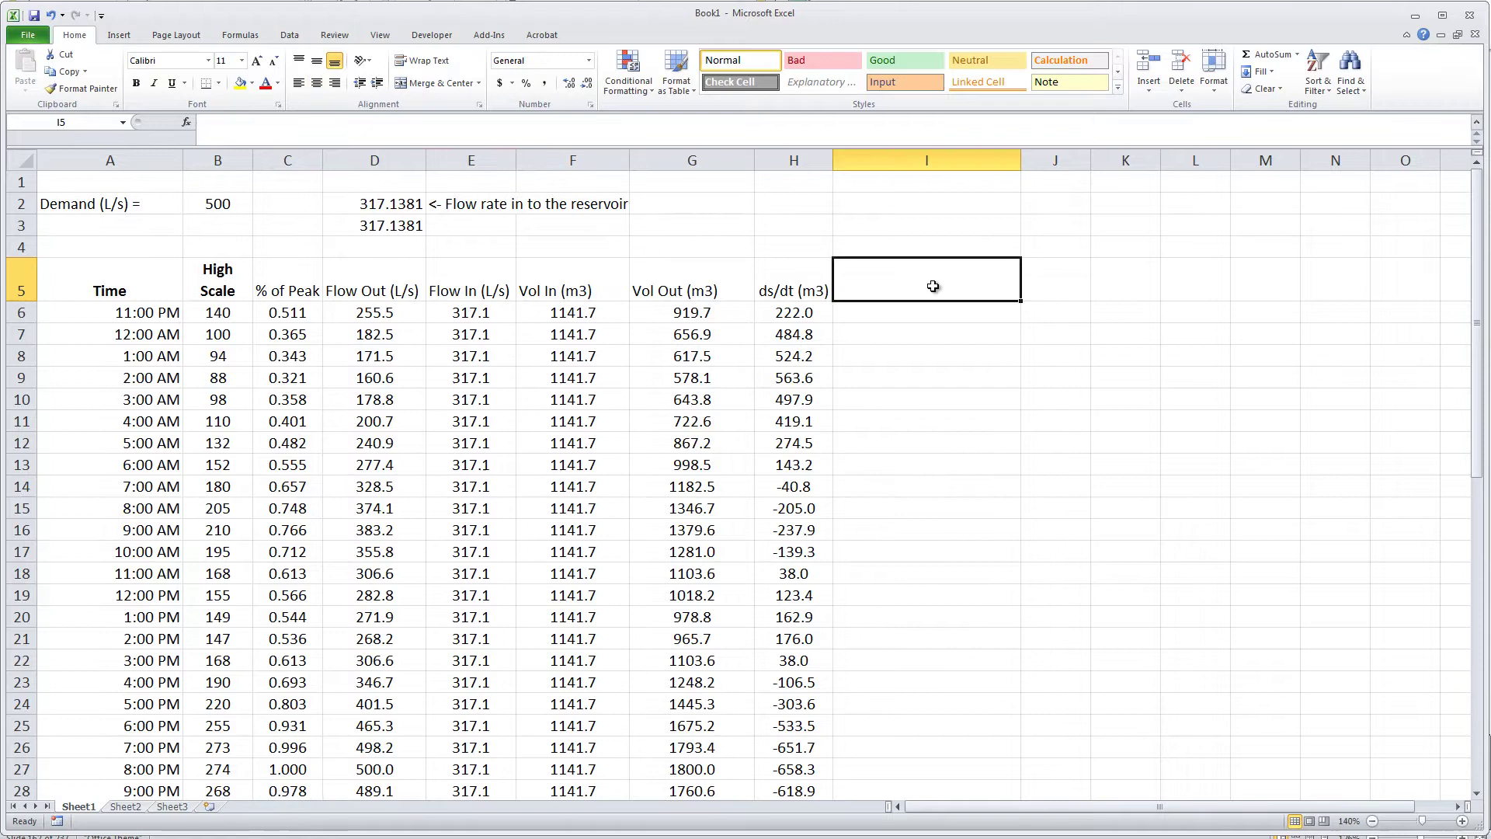
text(A)
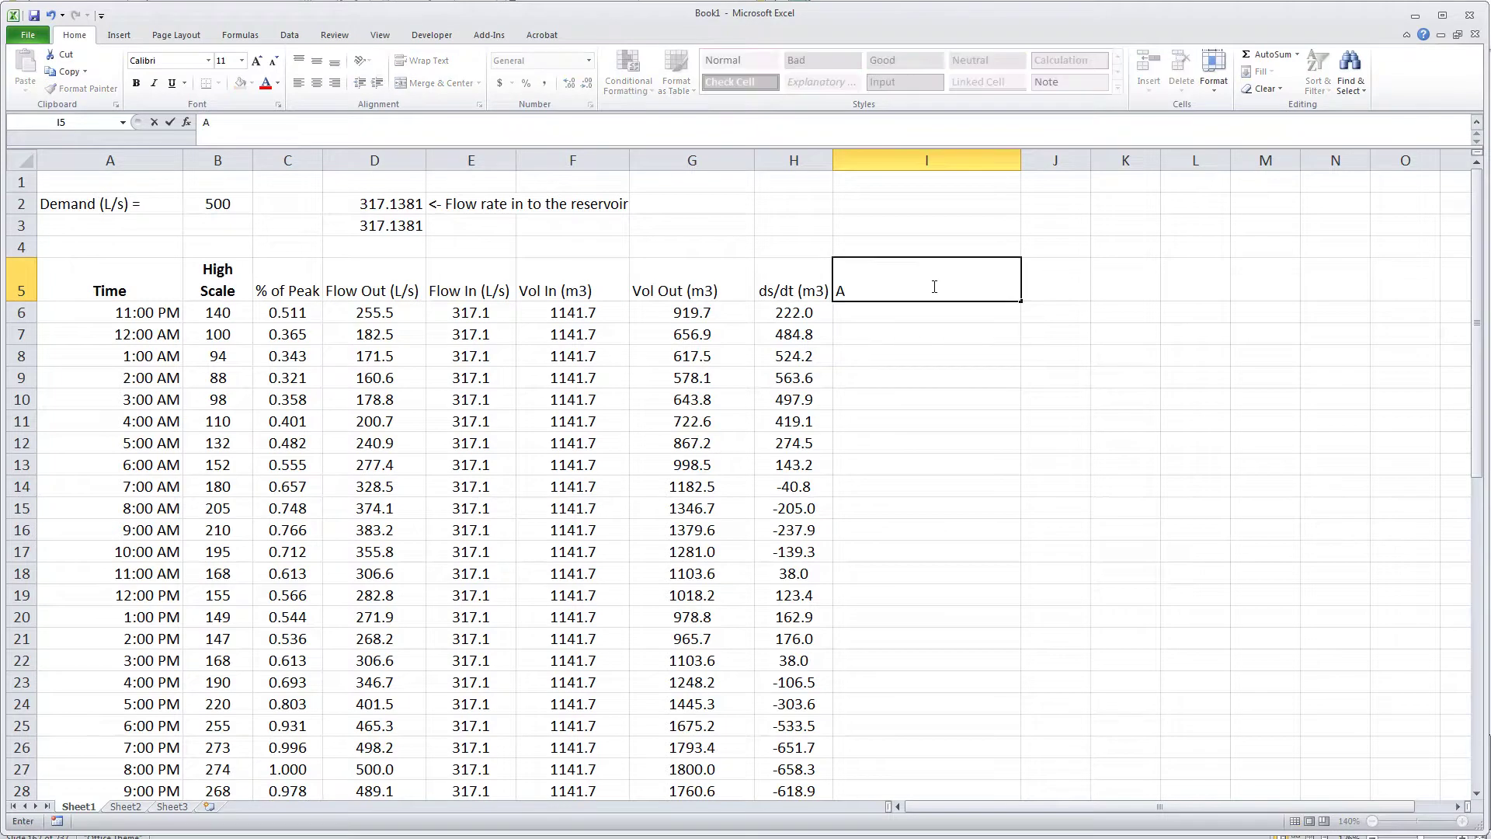
text(ccumulated Storage)
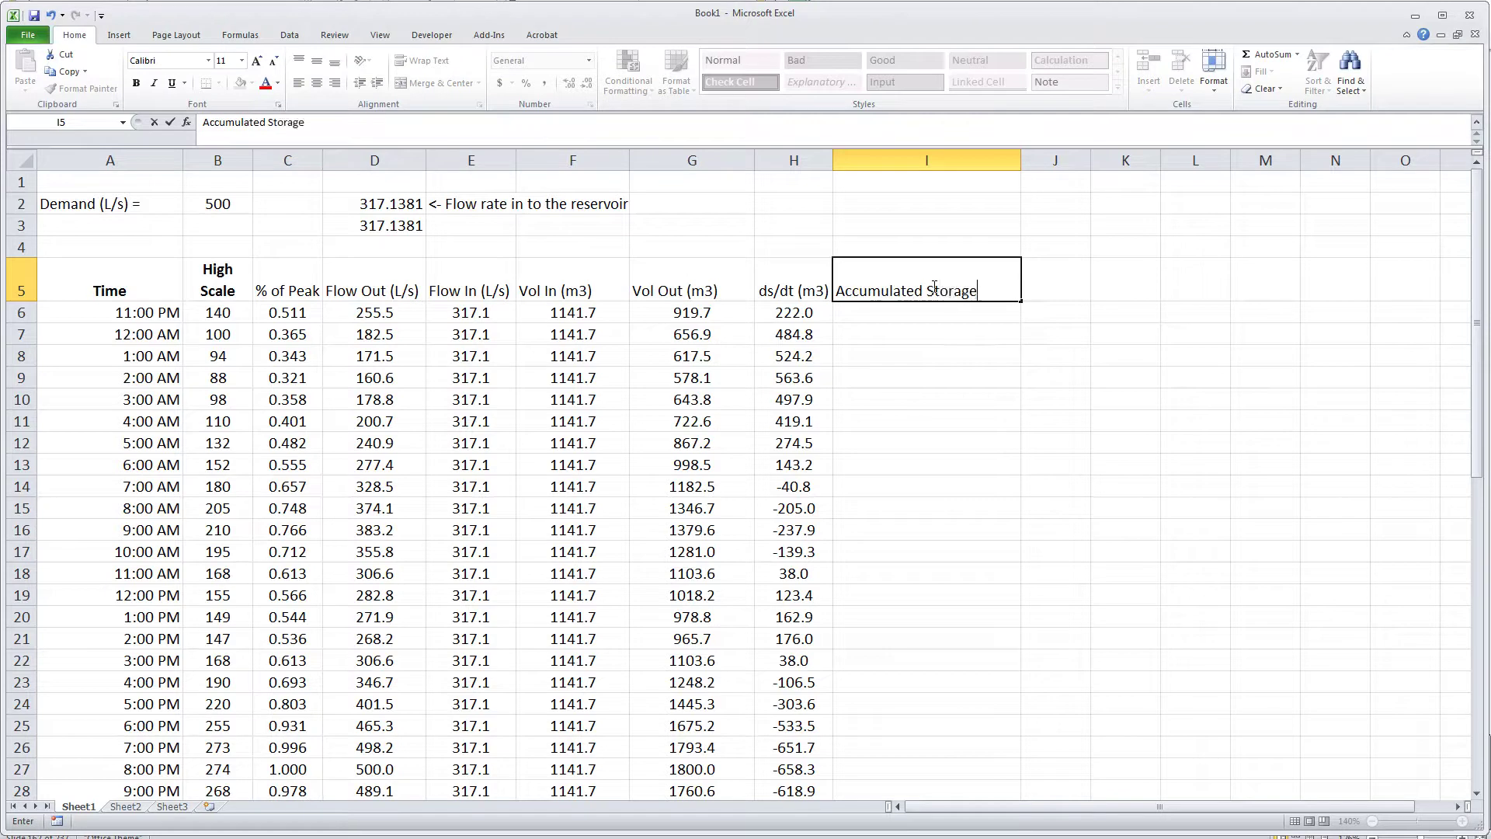
text( (m3)
key(Return)
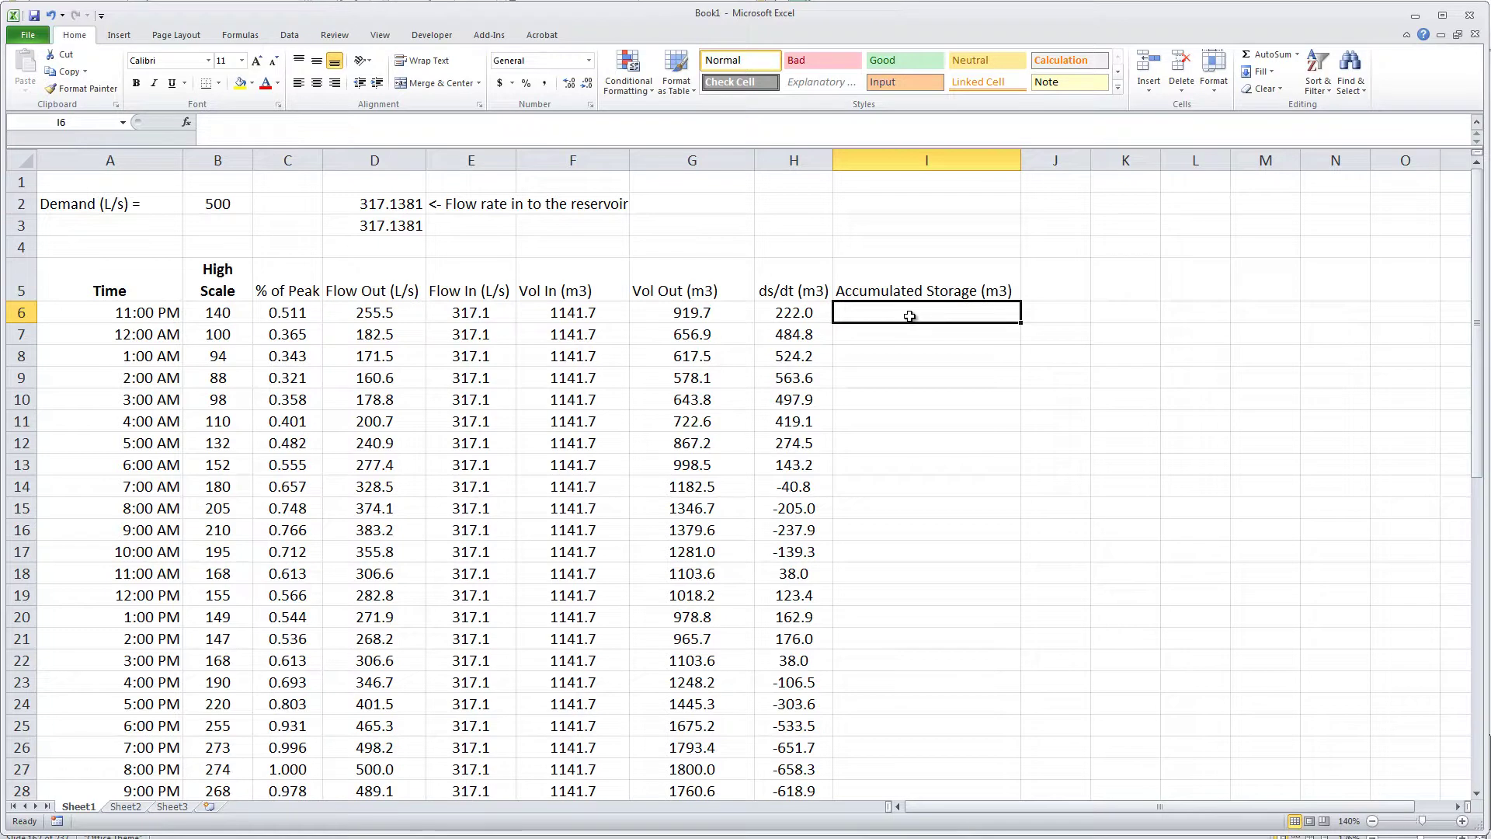
- Set I6 equal to the first ds/dt value and centre column I
text(=)
key(Left)
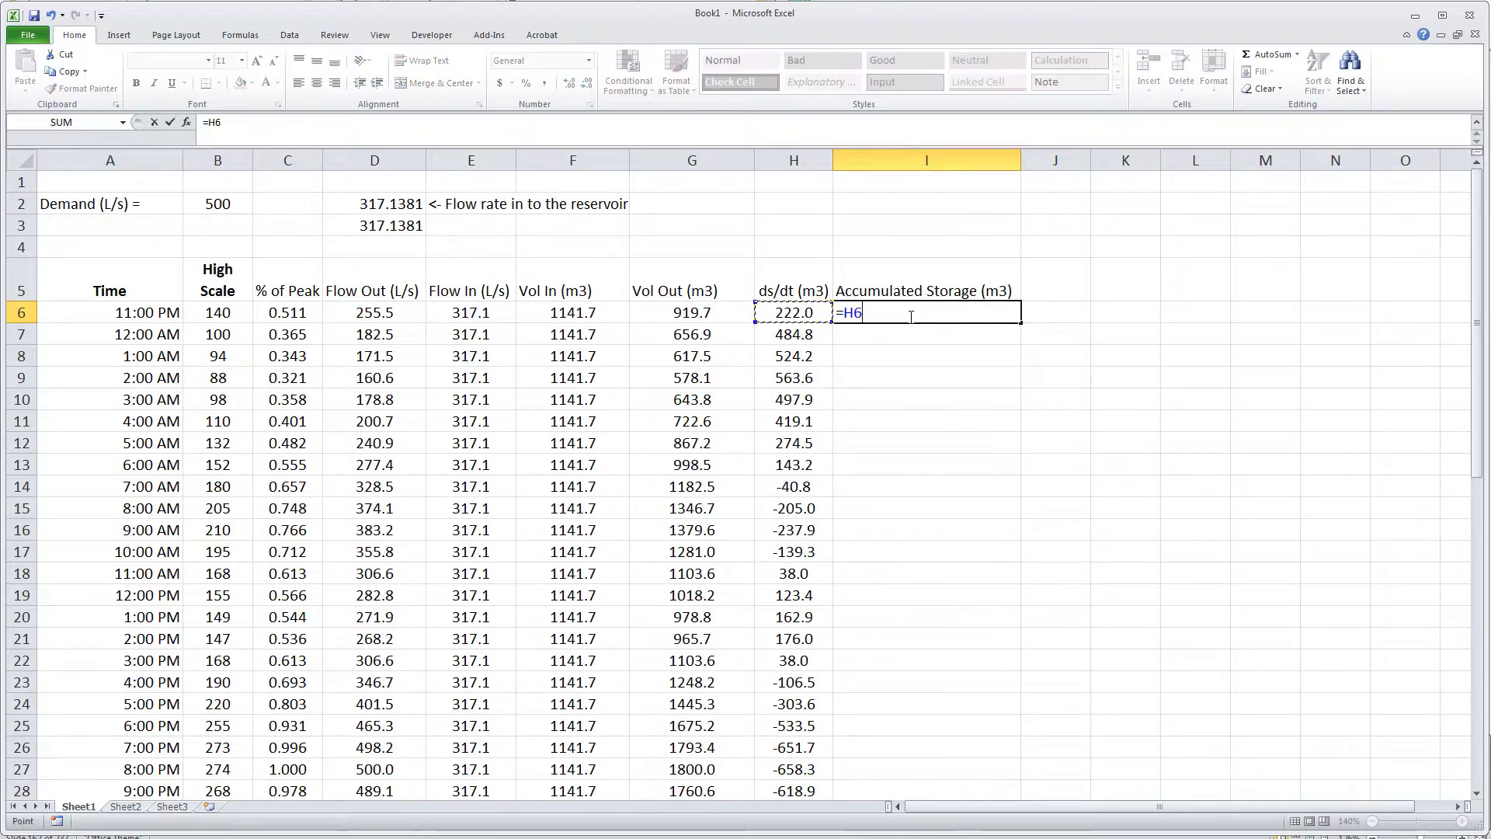
key(Return)
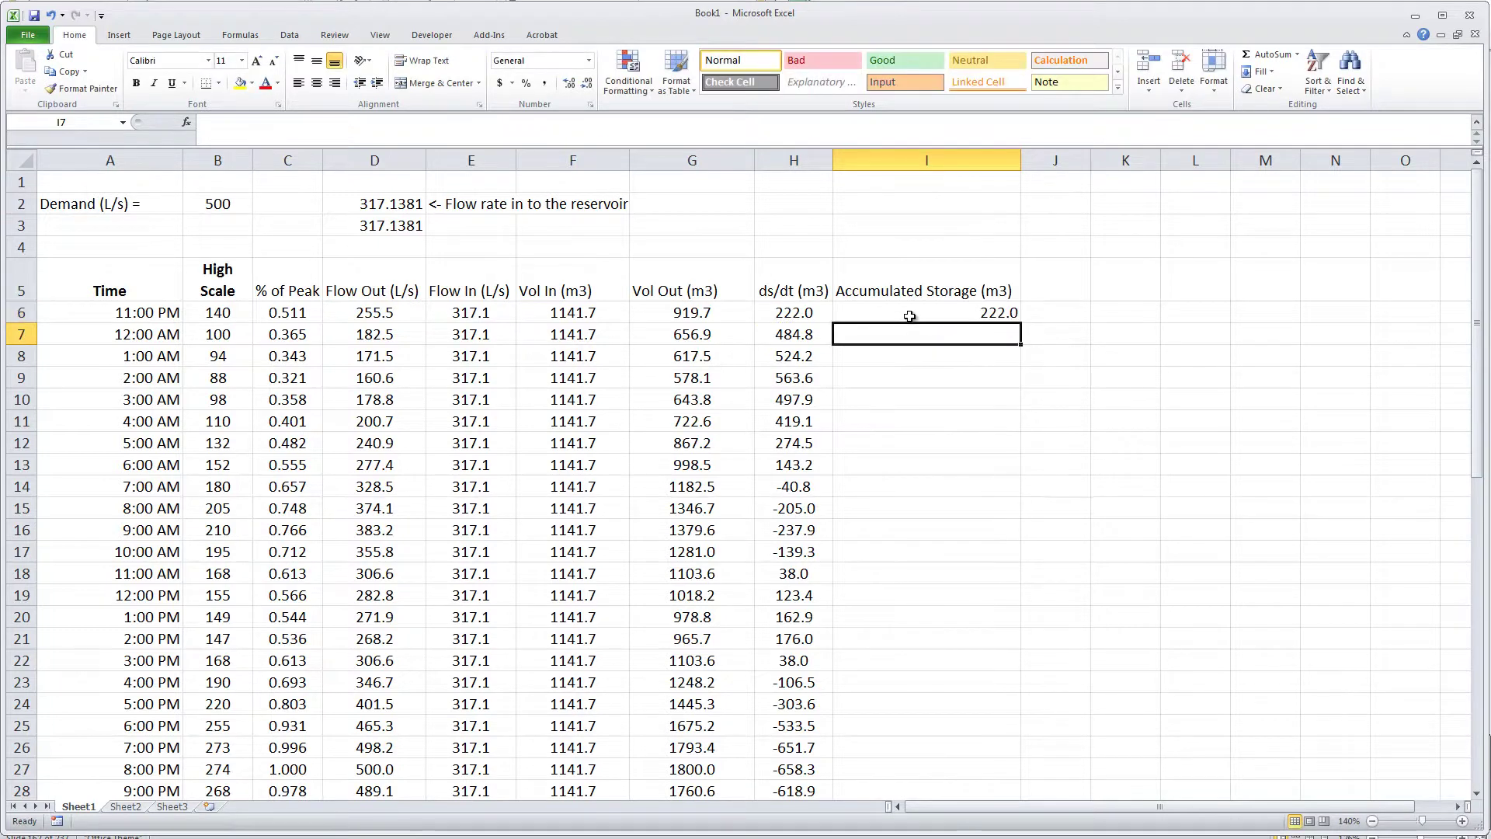
click(871, 160)
click(317, 83)
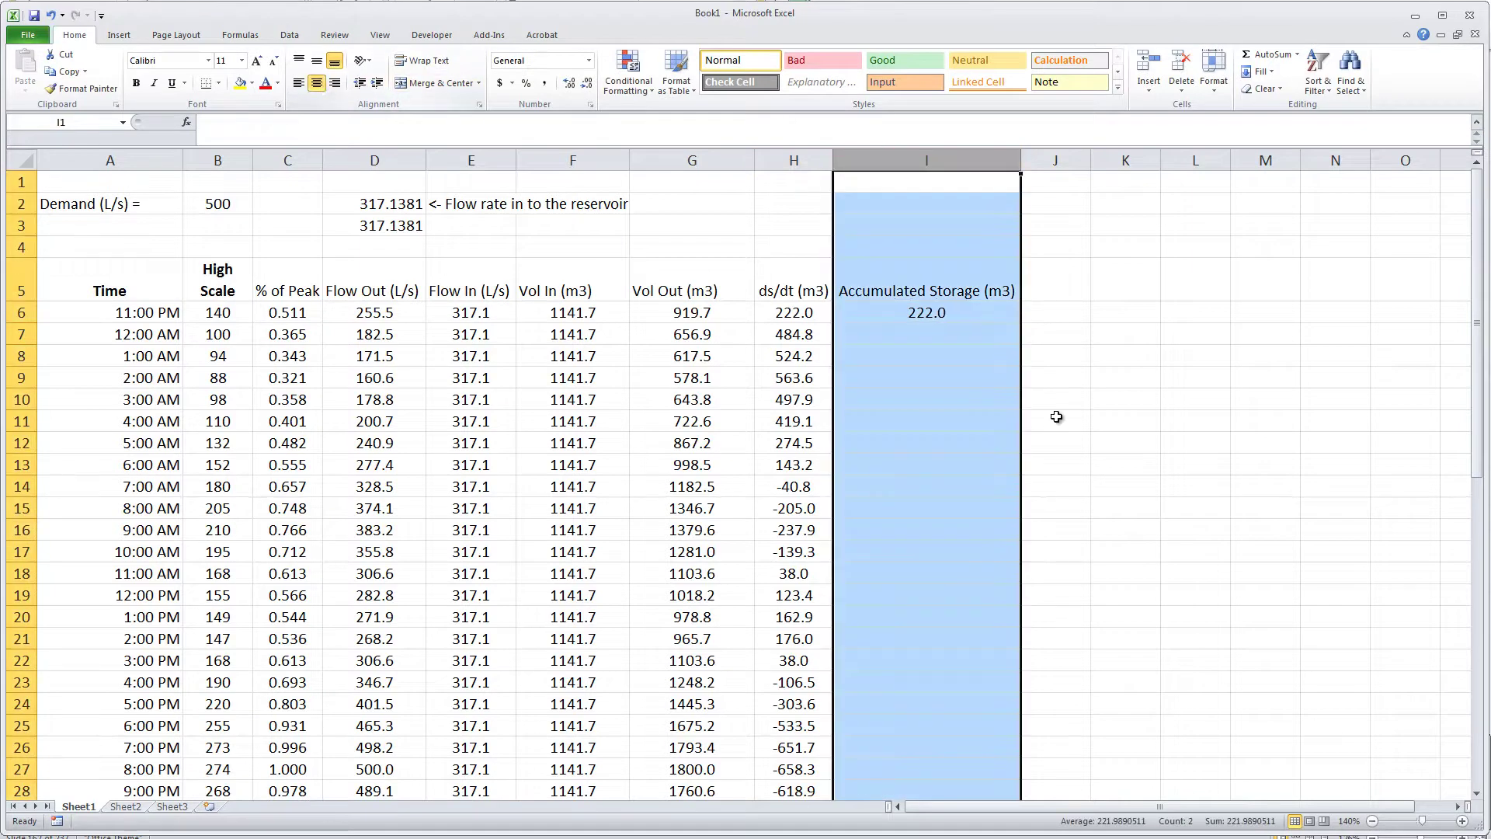
- Enter =I6+H7 in I7 for a running storage total of 706.8
click(918, 335)
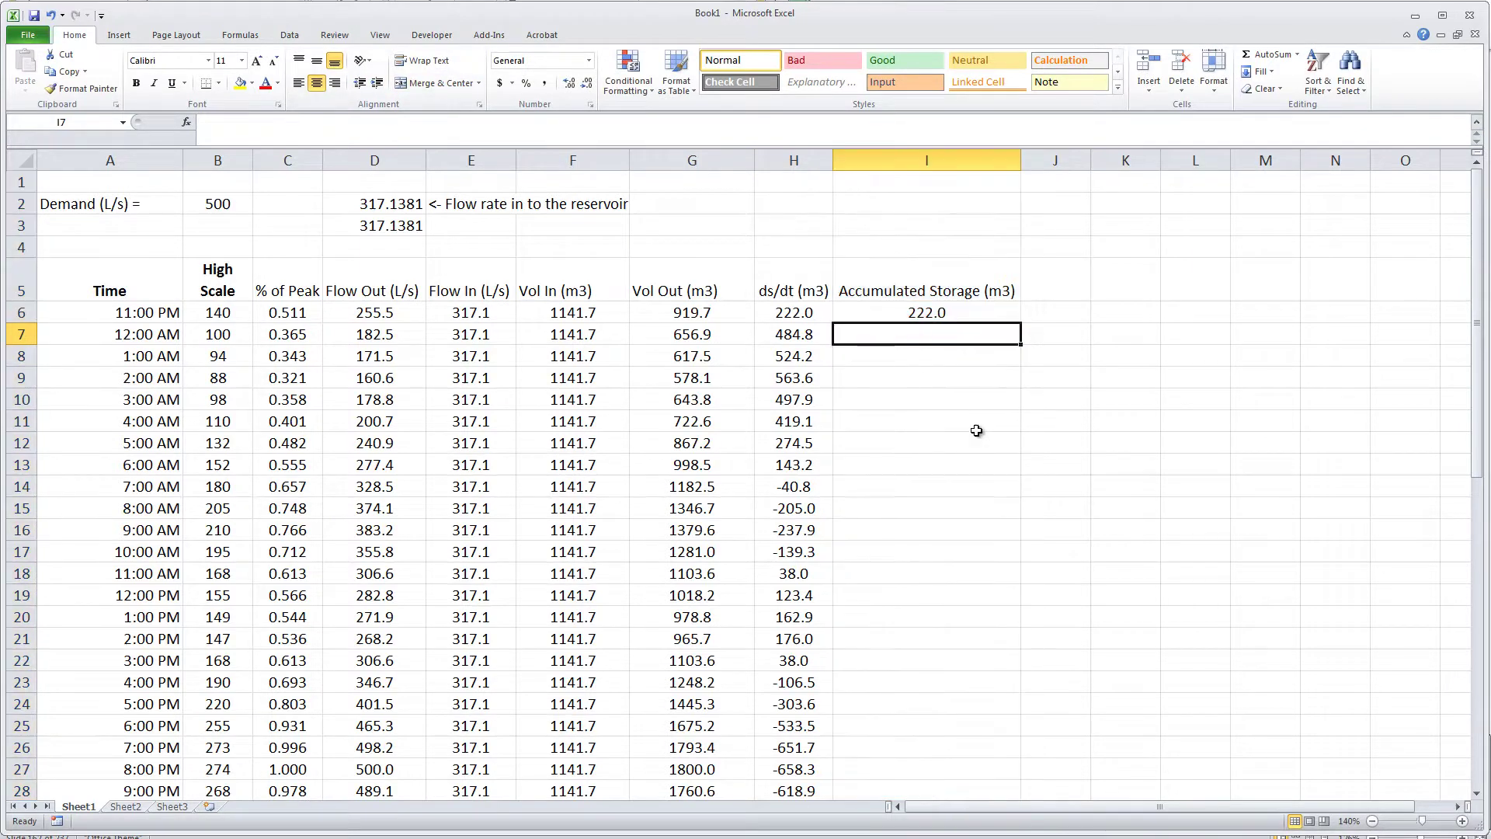
click(799, 337)
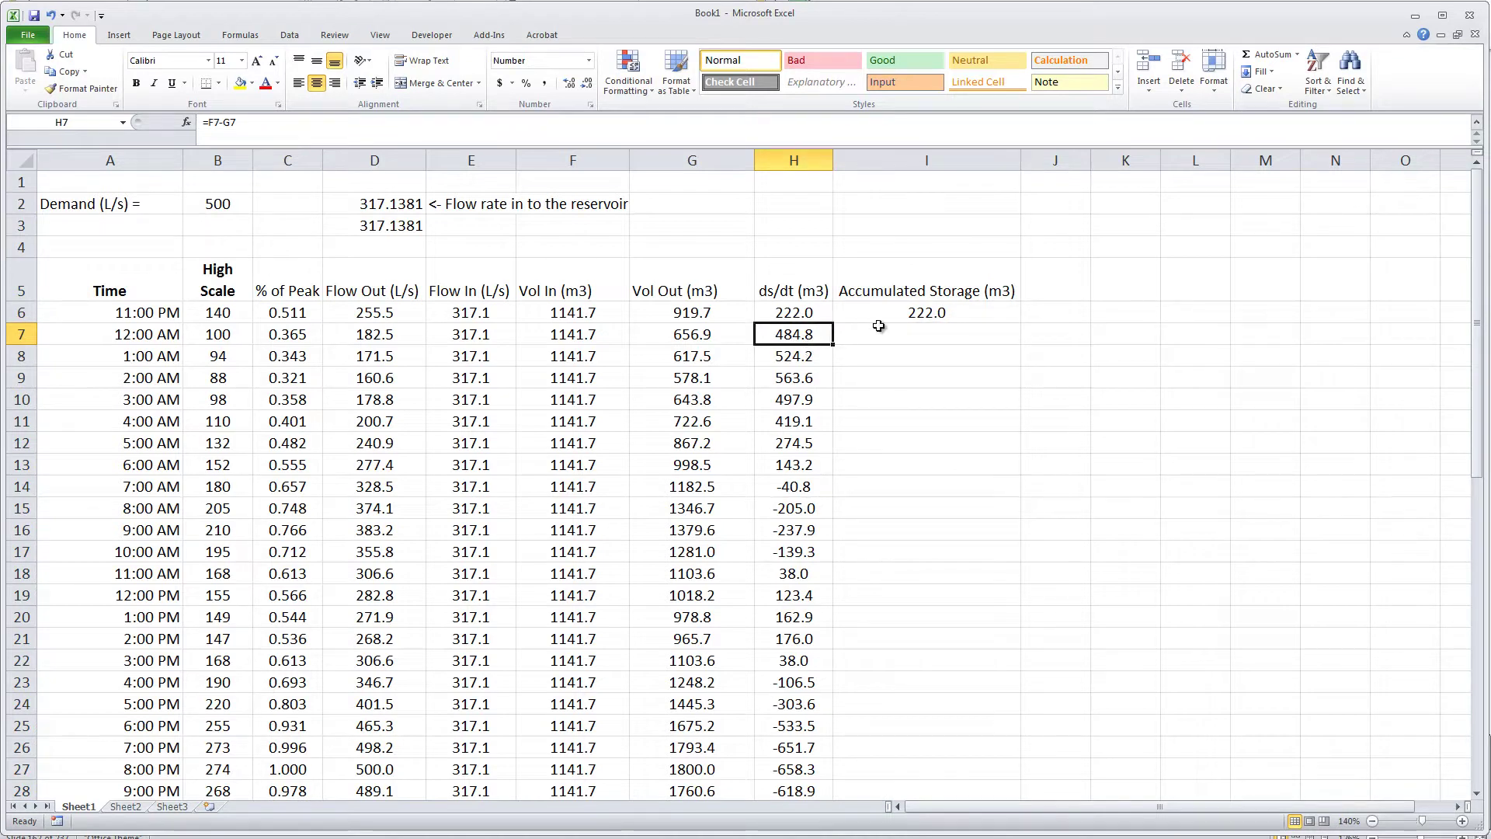
click(907, 315)
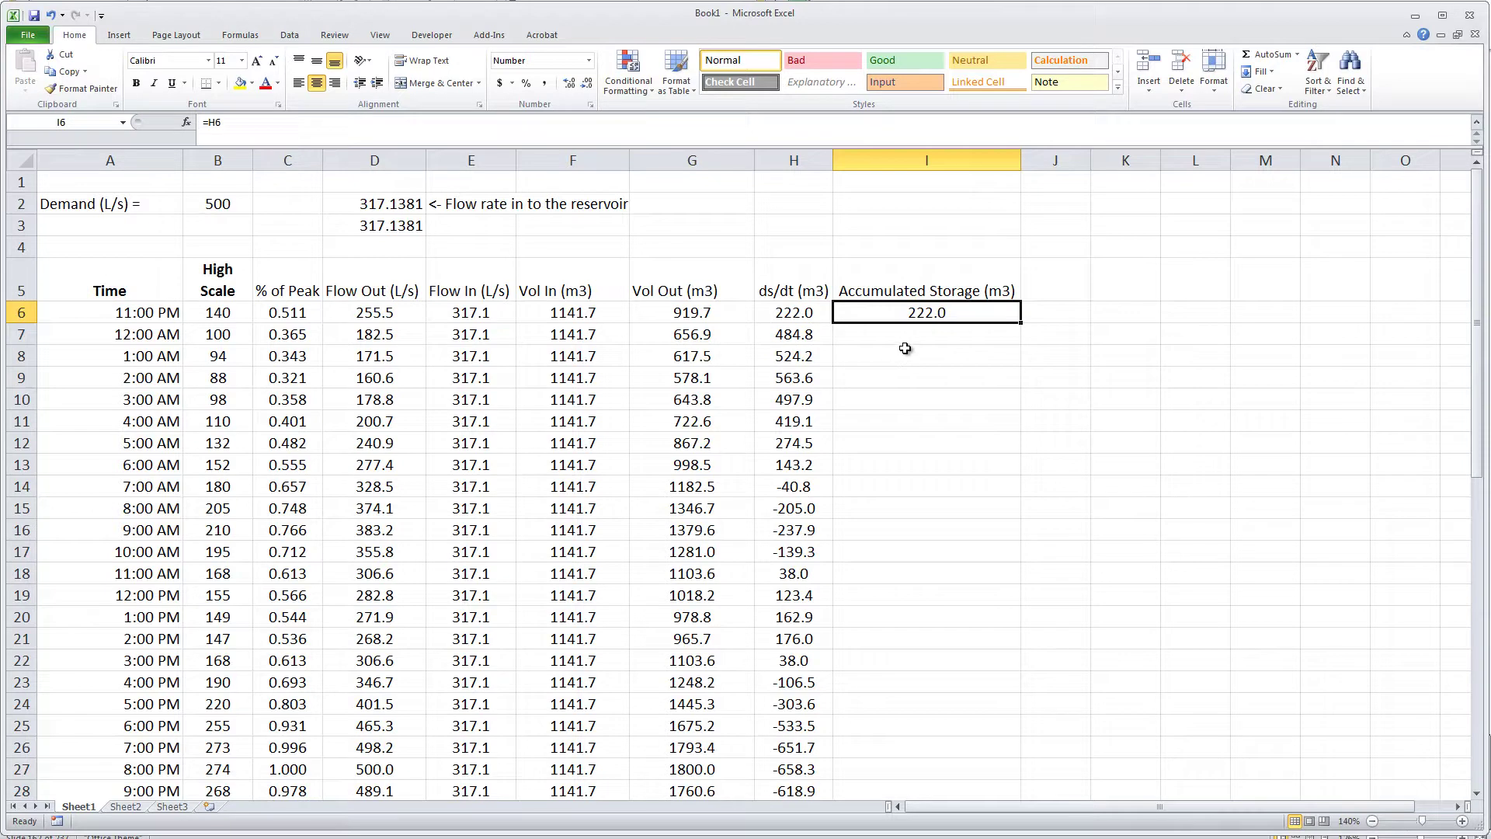
click(914, 338)
text(=)
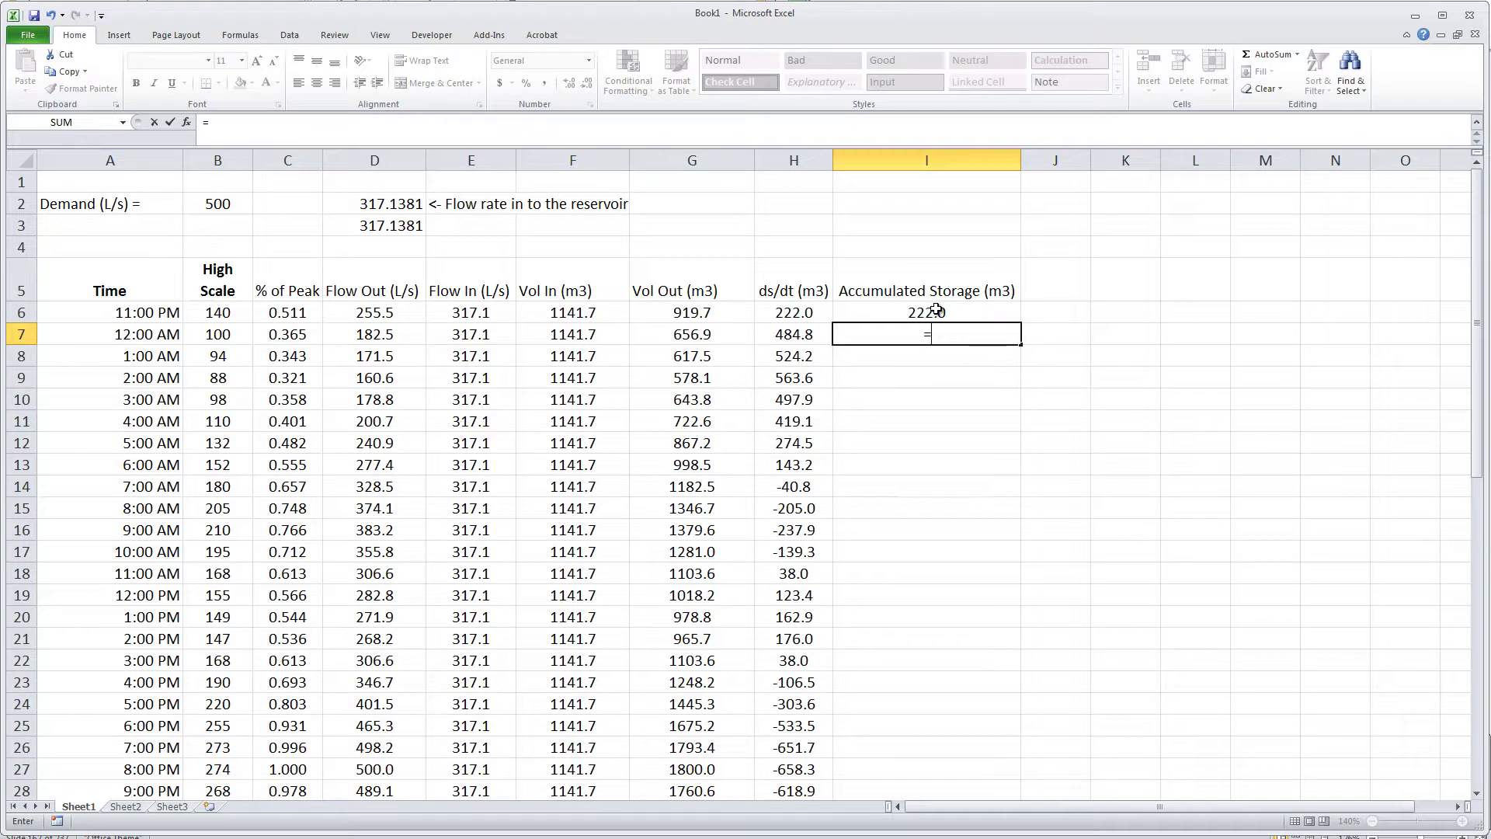
click(935, 312)
text(+)
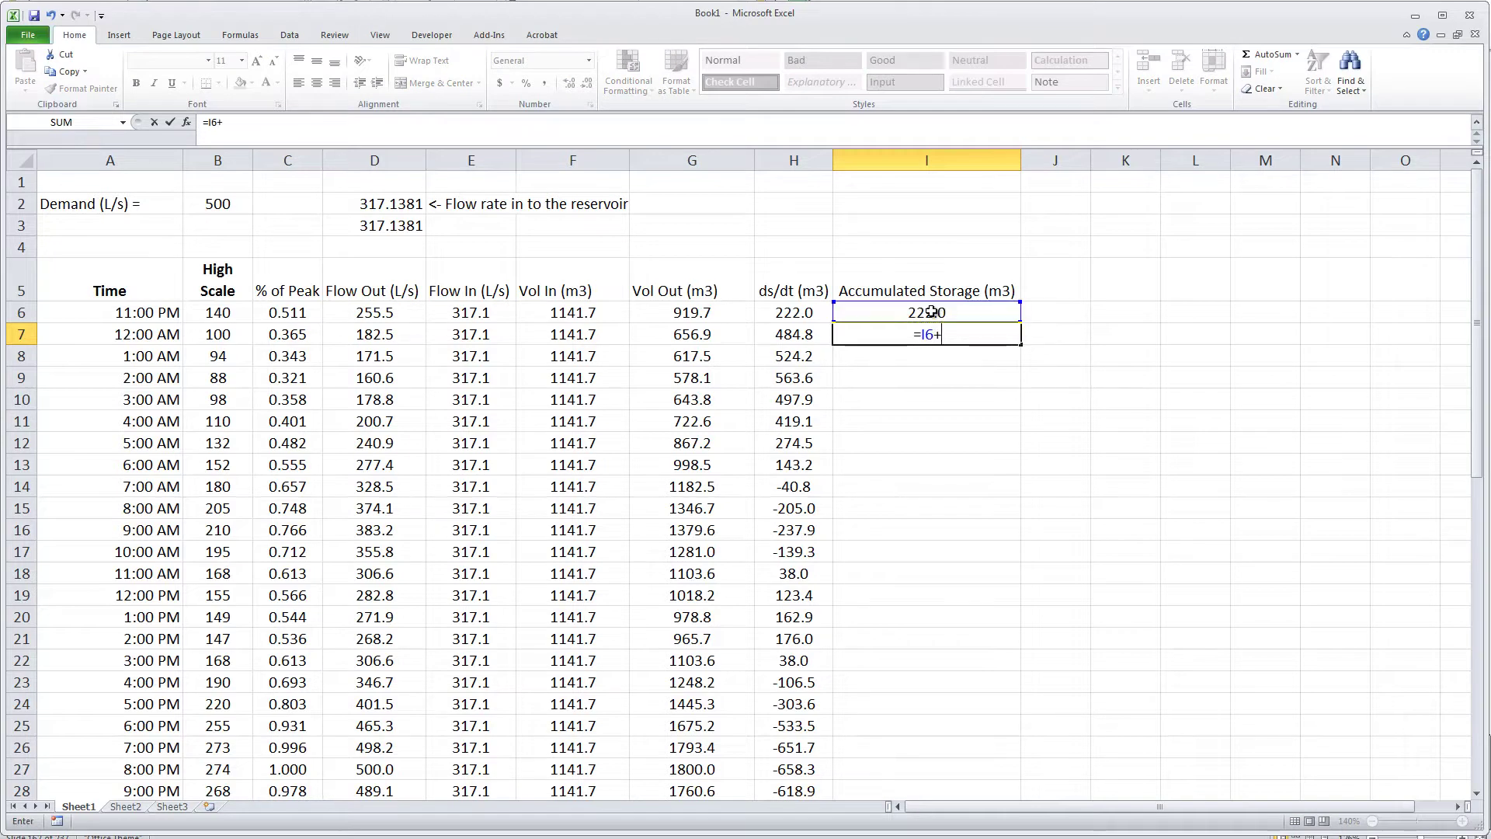
click(792, 334)
key(Return)
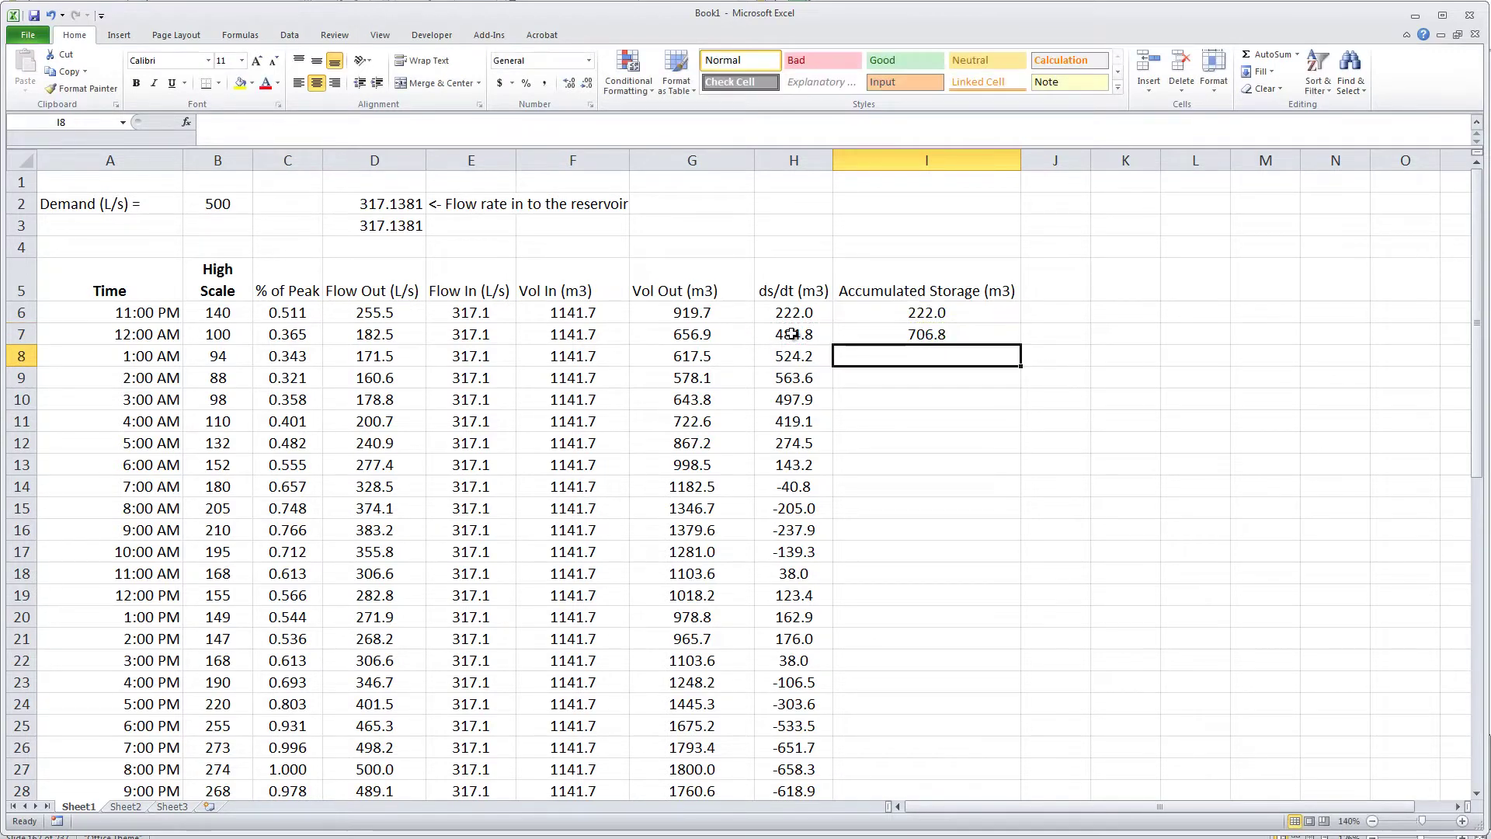
- Enter =I7+H8 in I8, giving 1230.9
text(=)
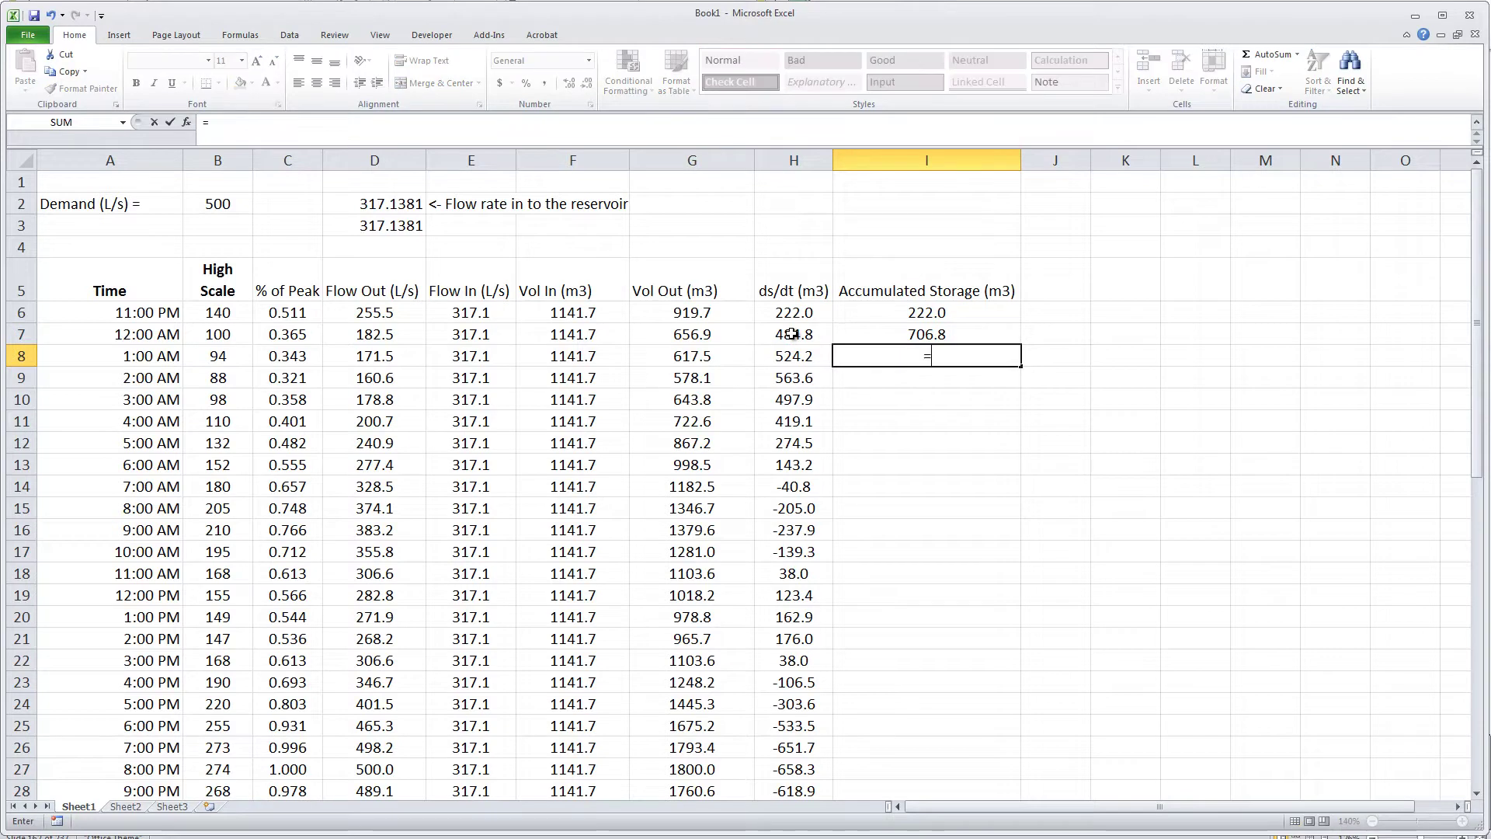
click(894, 331)
text(+)
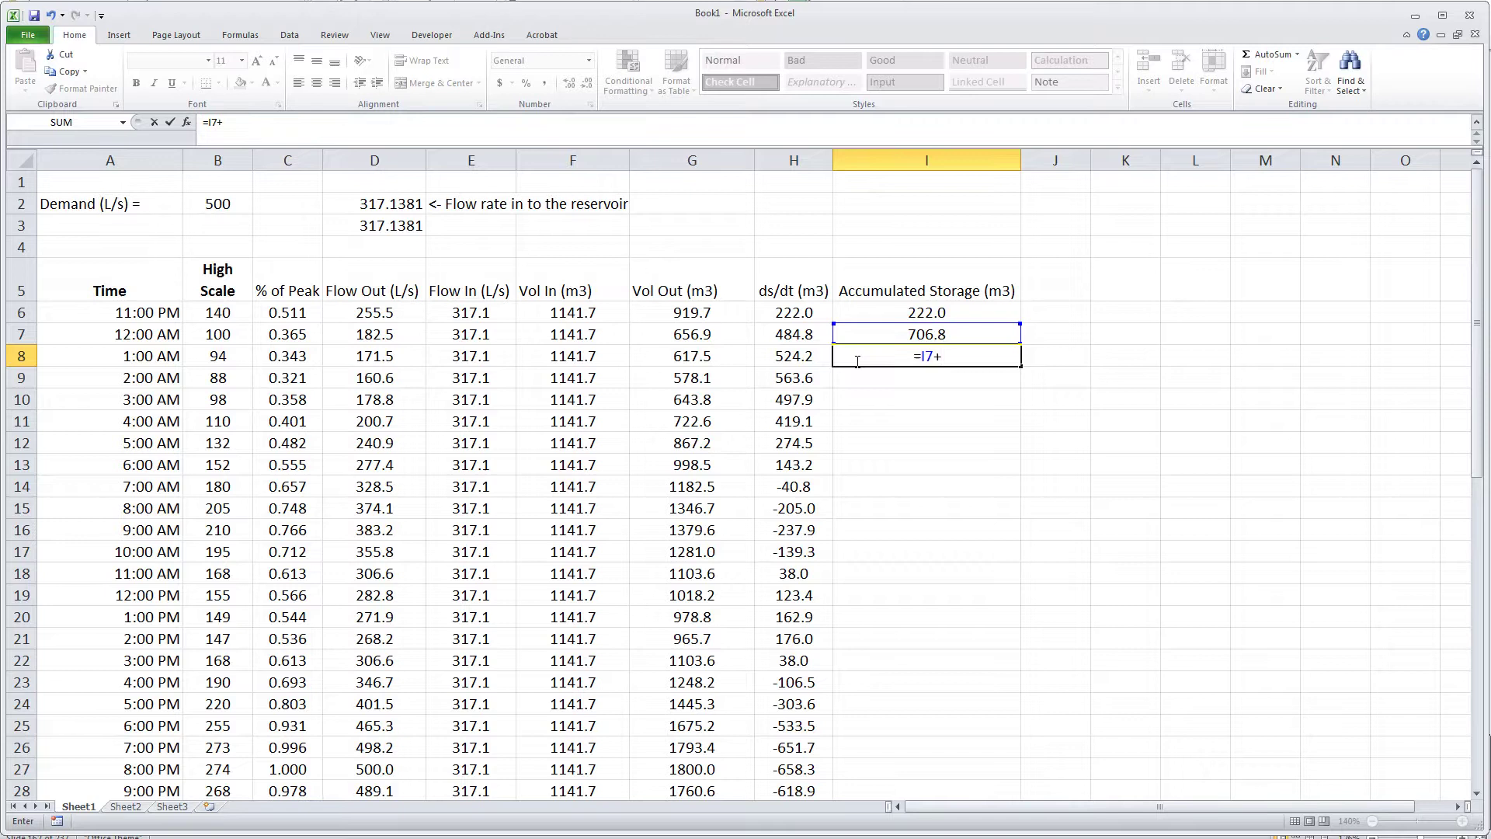
click(804, 357)
key(Return)
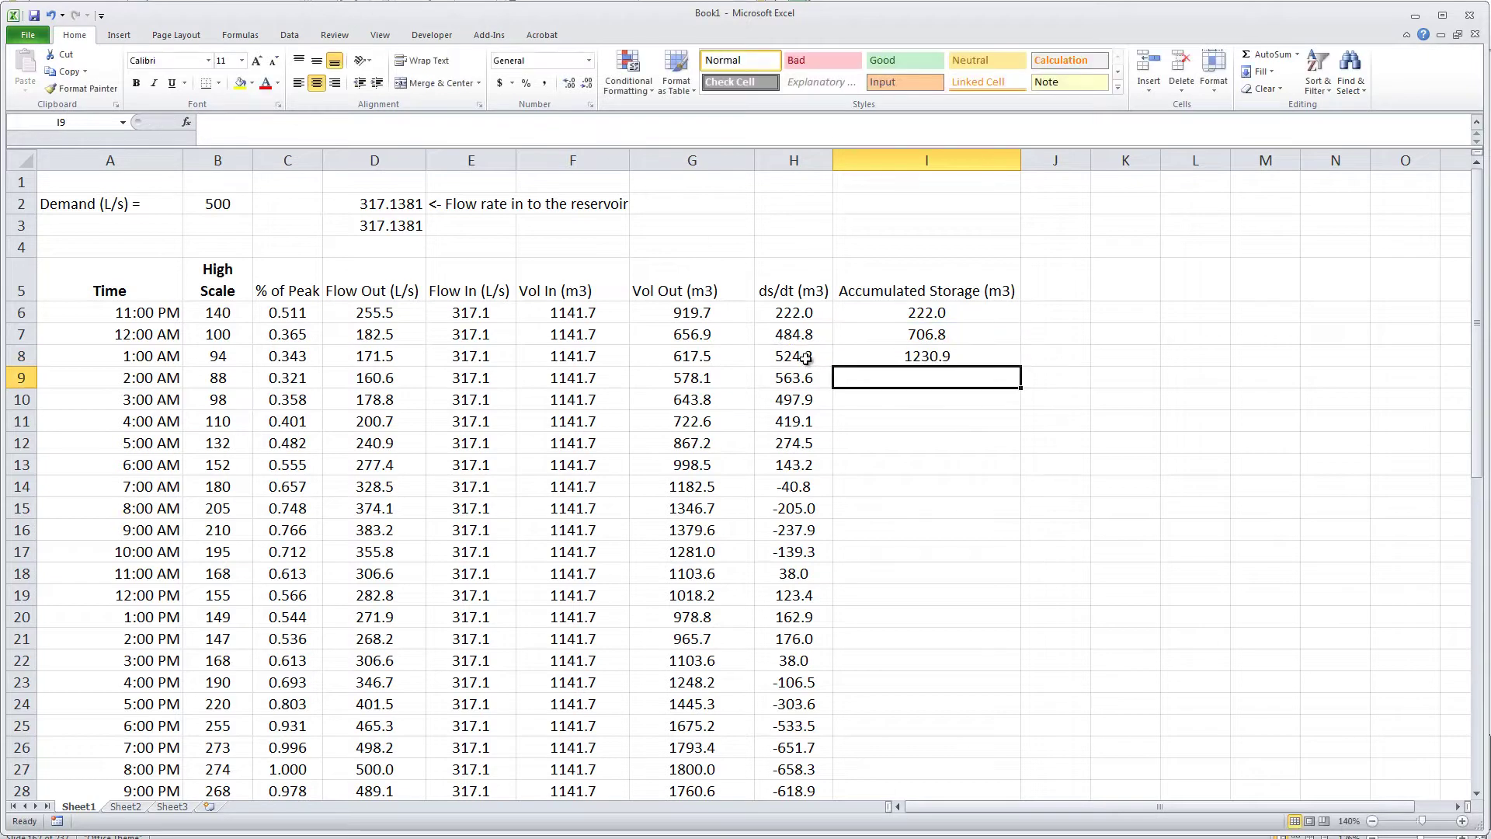
click(929, 357)
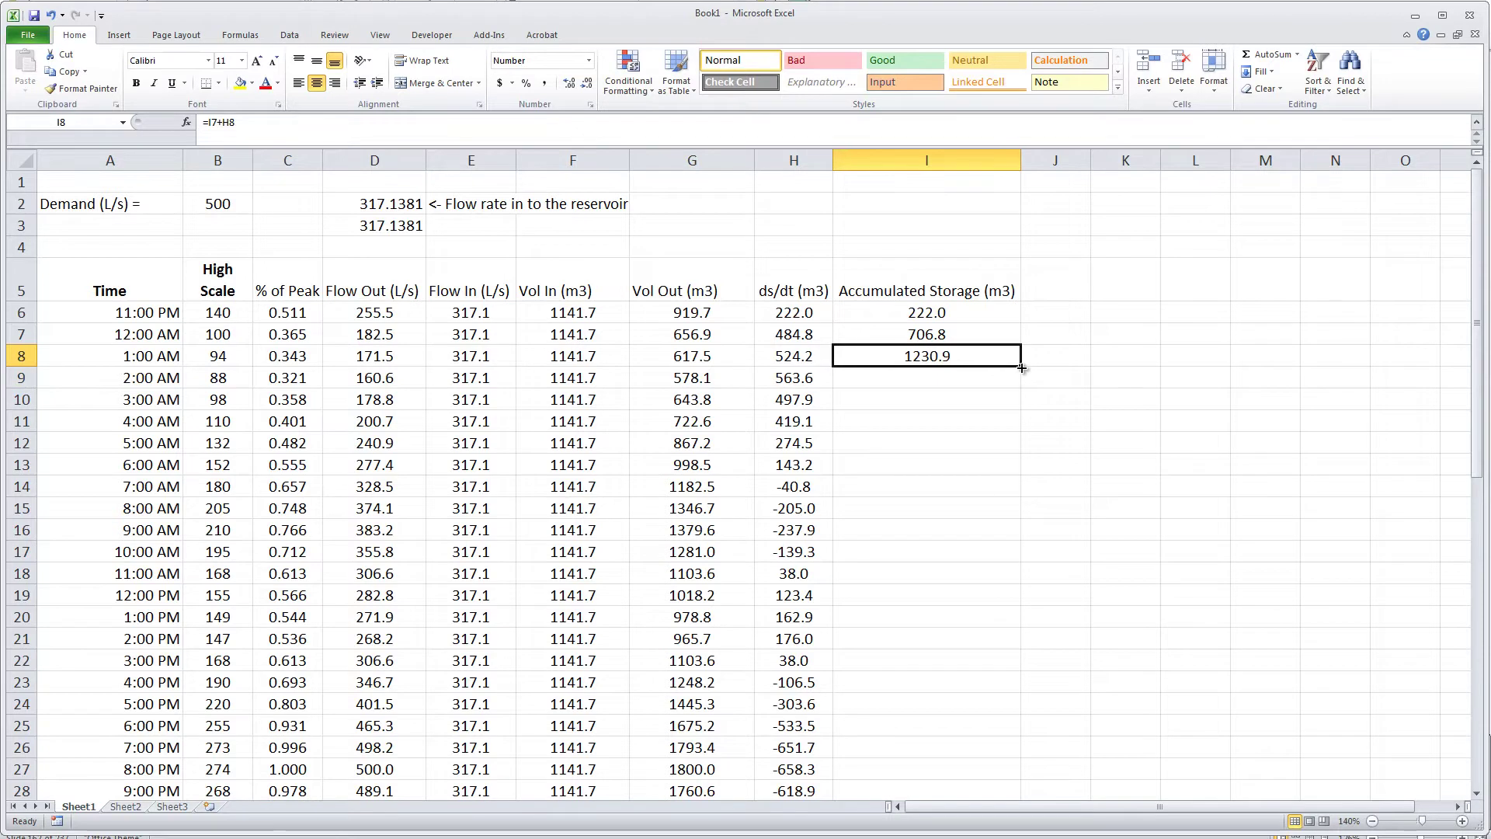
- Copy the I8 storage formula down to I29, peaking at 3129.2 and ending at 0.0
double_click(1022, 367)
scroll(1025, 368, down, 1)
scroll(1025, 368, down, 1)
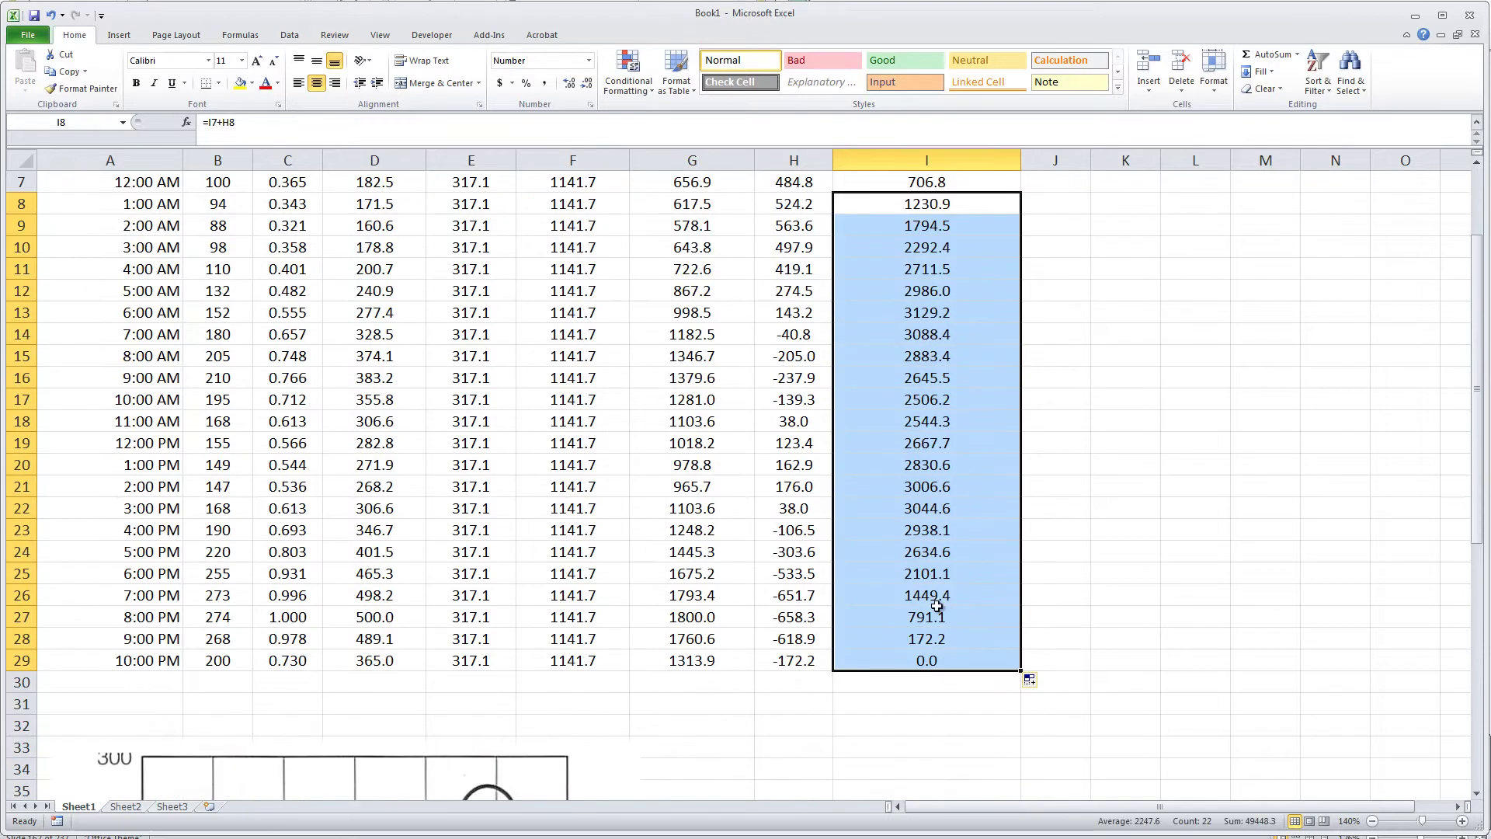
click(940, 658)
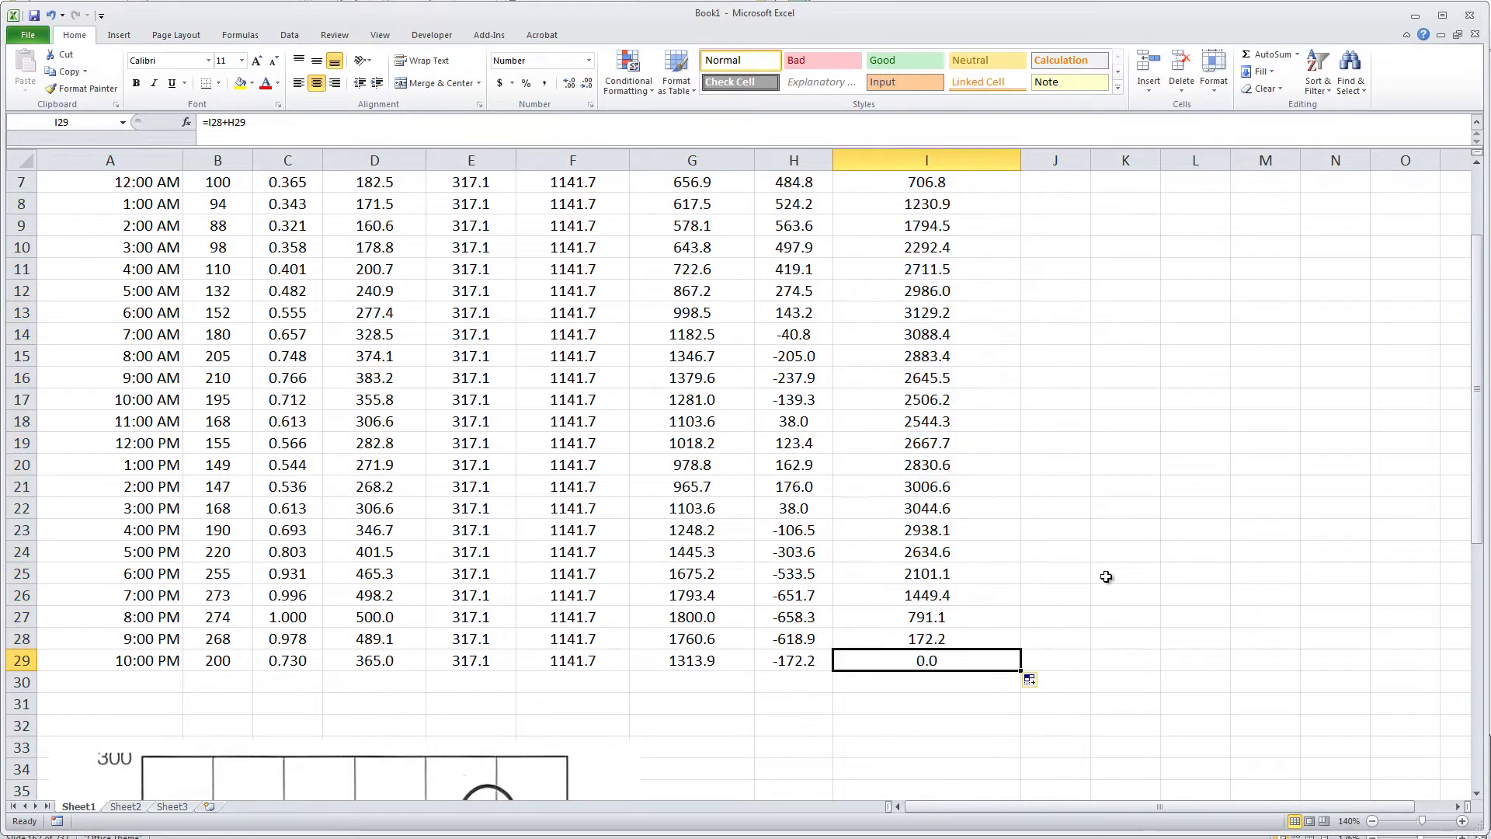
scroll(1106, 576, up, 2)
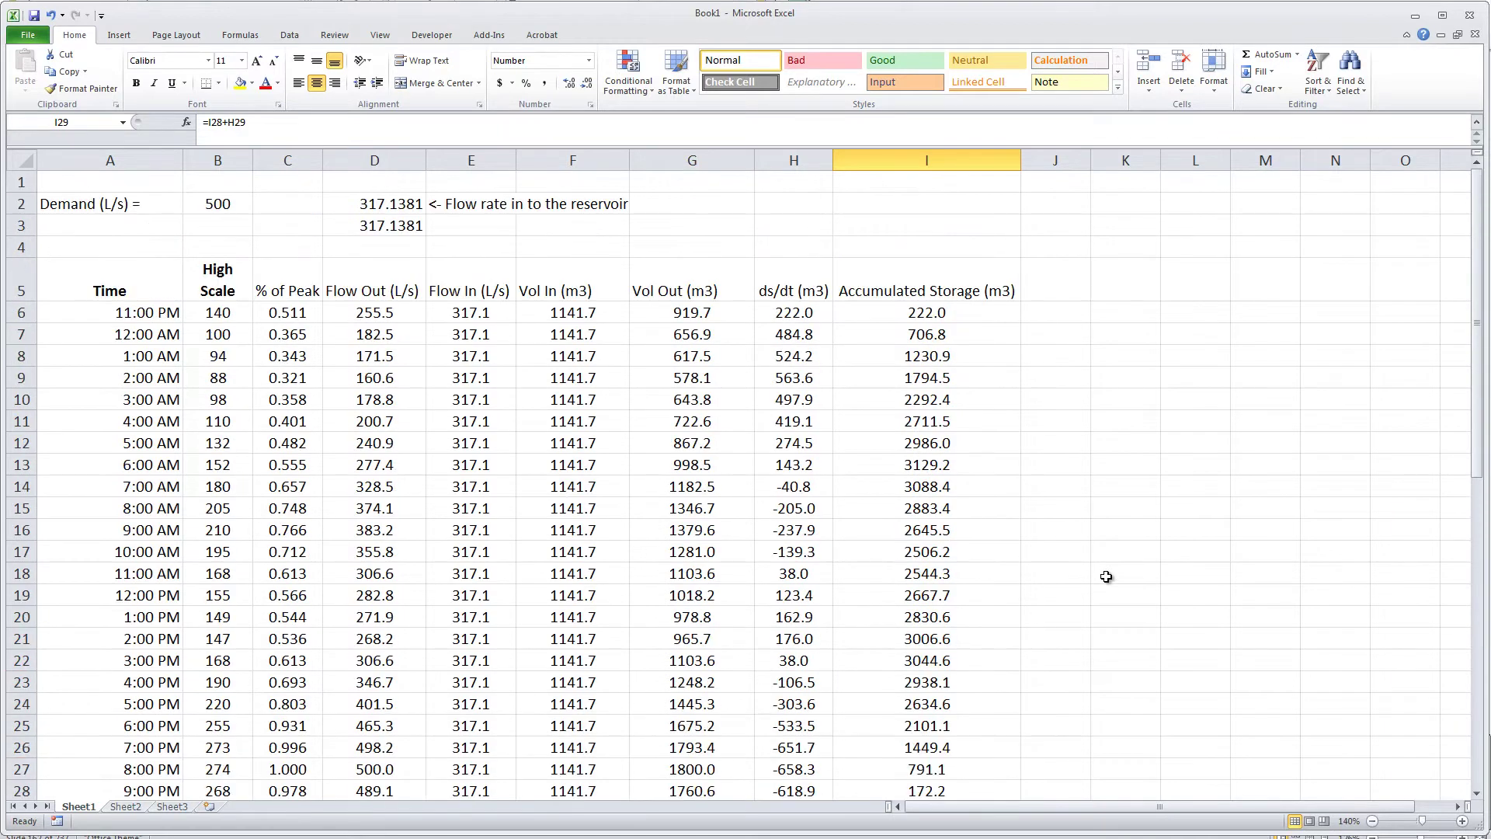
click(970, 316)
key(Right)
key(Right)
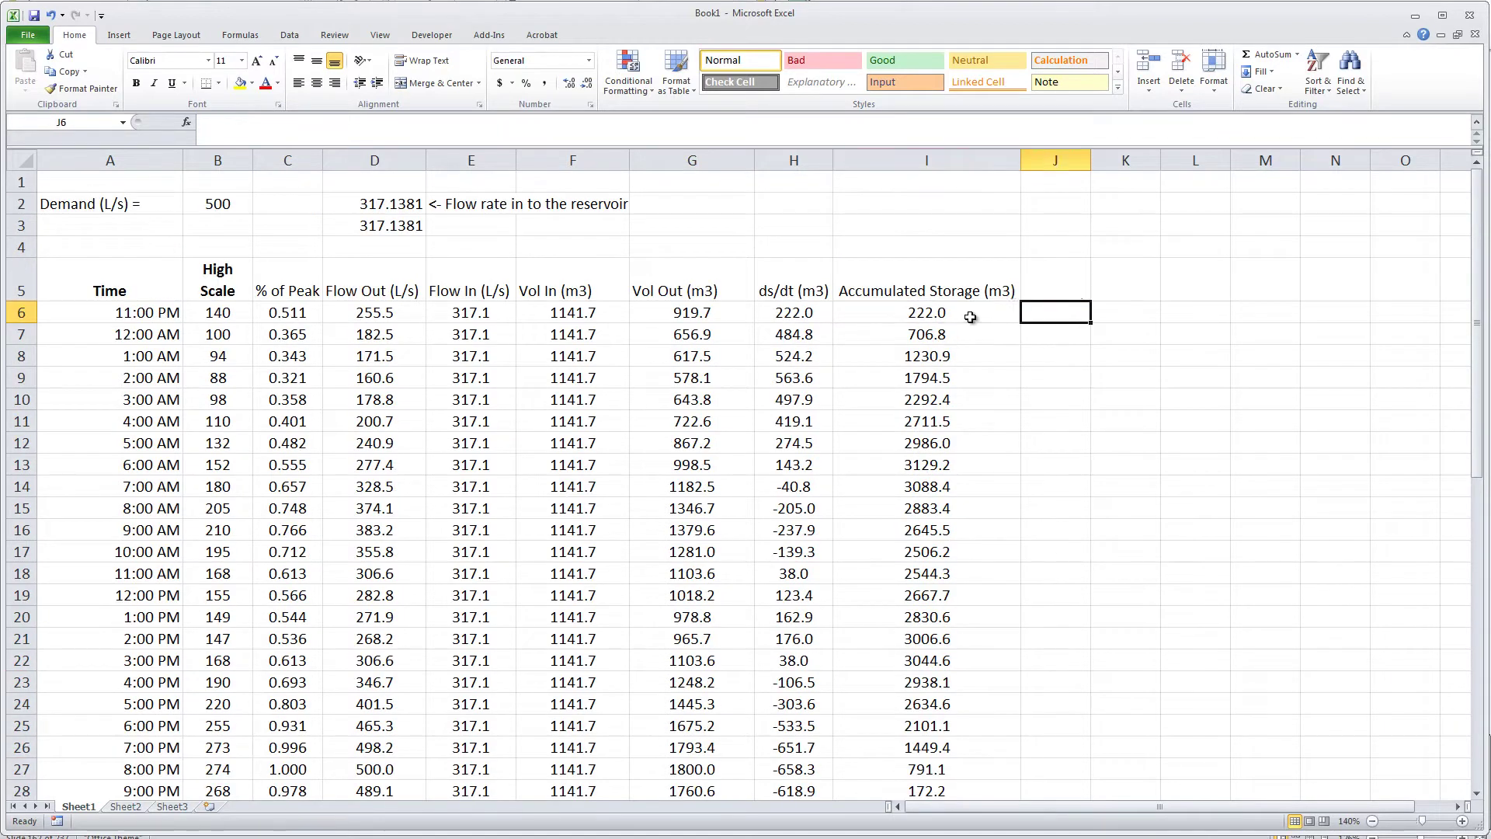
click(791, 515)
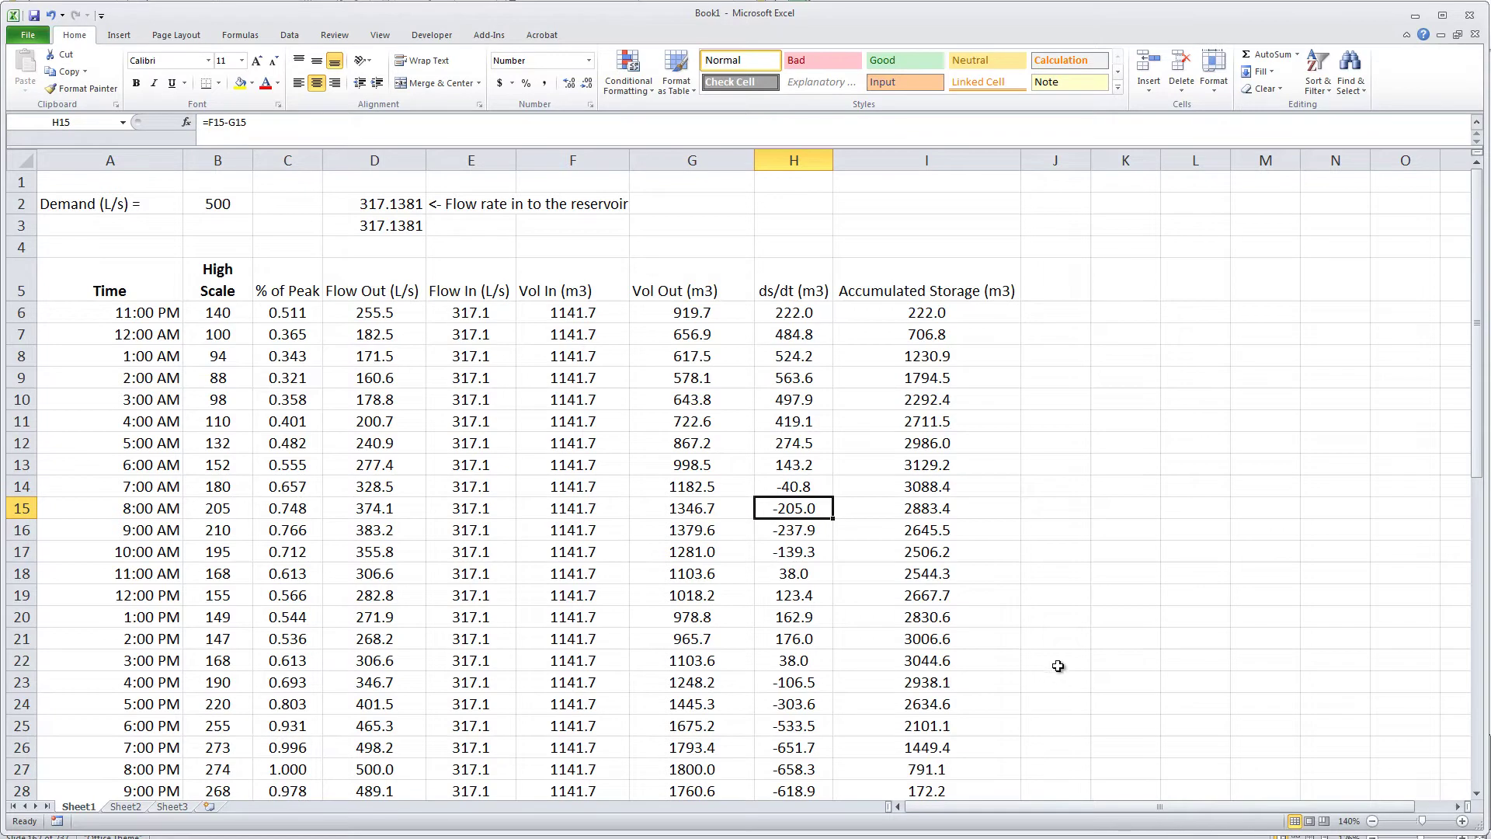
- Enter =MAX(I6:I29) in I3 to return the 3129.2 peak storage
click(931, 223)
text(=max()
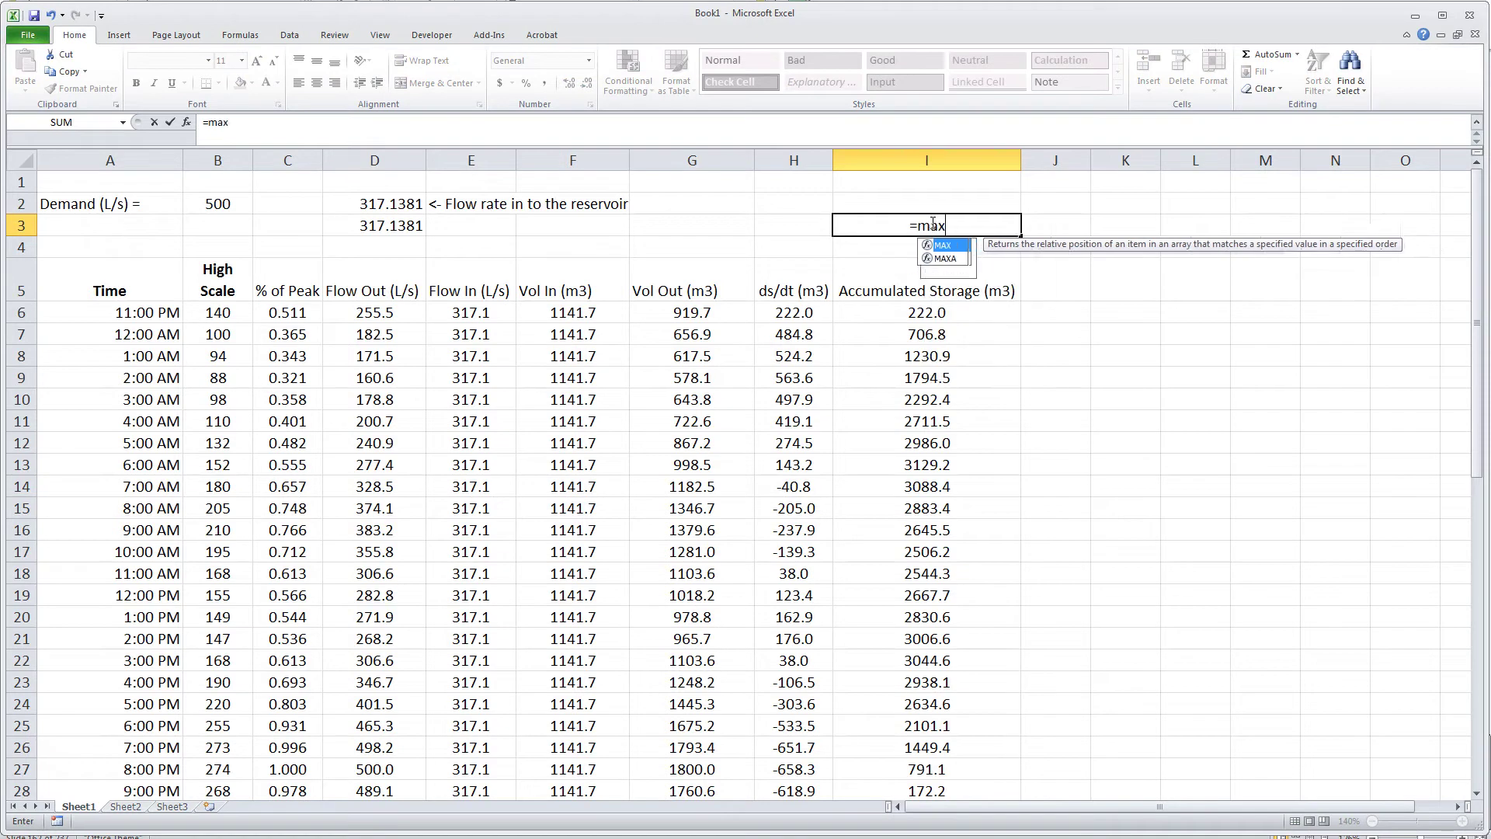
key(Down)
key(Down)
key(Down)
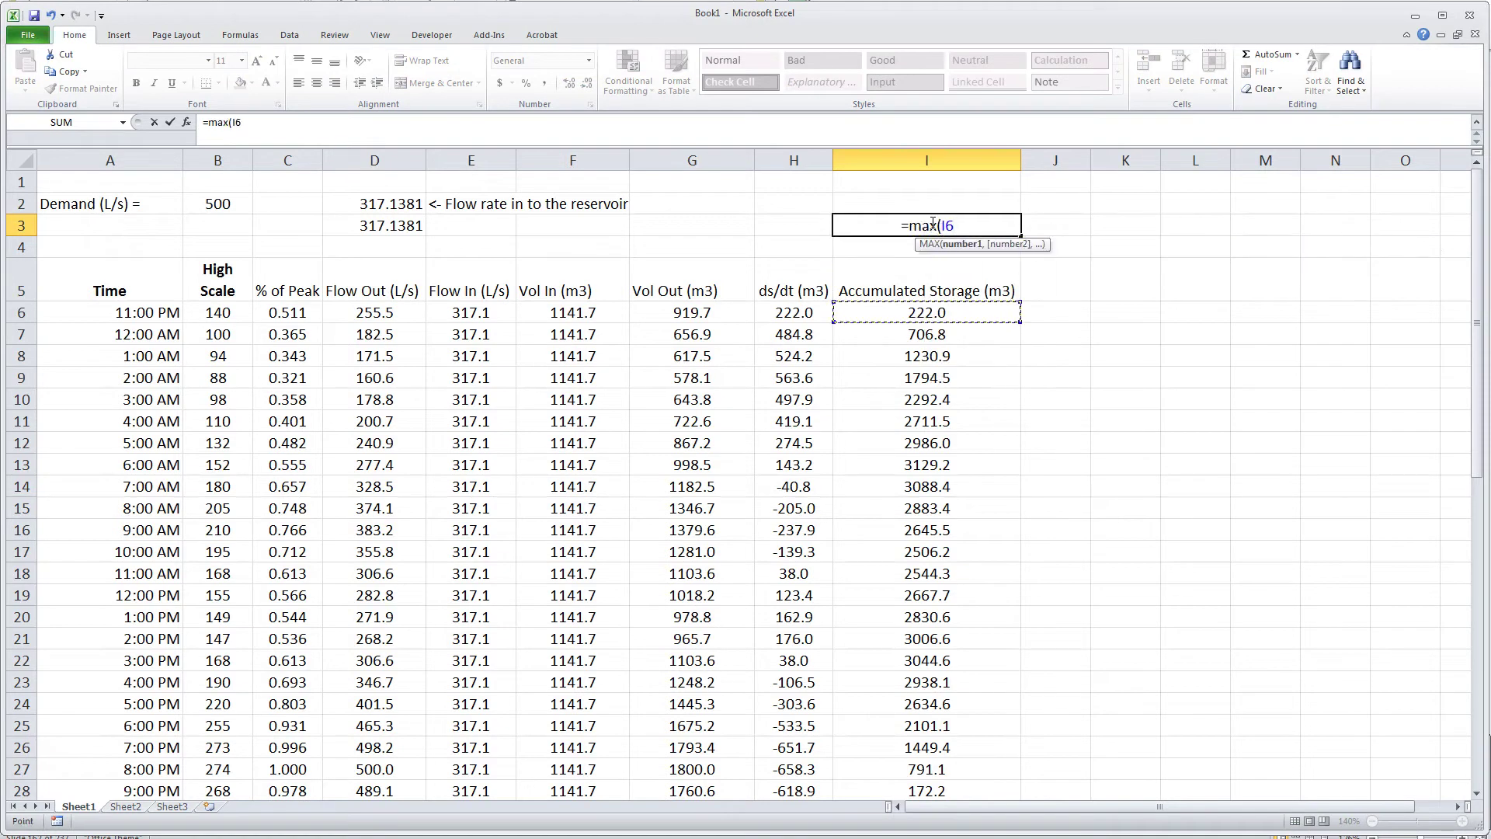
key(shift+Down)
key(shift+Down)
key(shift+Down)
key(shift+Down)
key(shift+Down)
key(shift+Down)
key(shift+Down)
key(shift+Down)
key(shift+Down)
key(shift+Down)
key(shift+Down)
key(shift+Down)
key(shift+Down)
key(shift+Down)
key(shift+Down)
key(shift+Down)
key(shift+Down)
key(shift+Down)
key(shift+Down)
key(shift+Down)
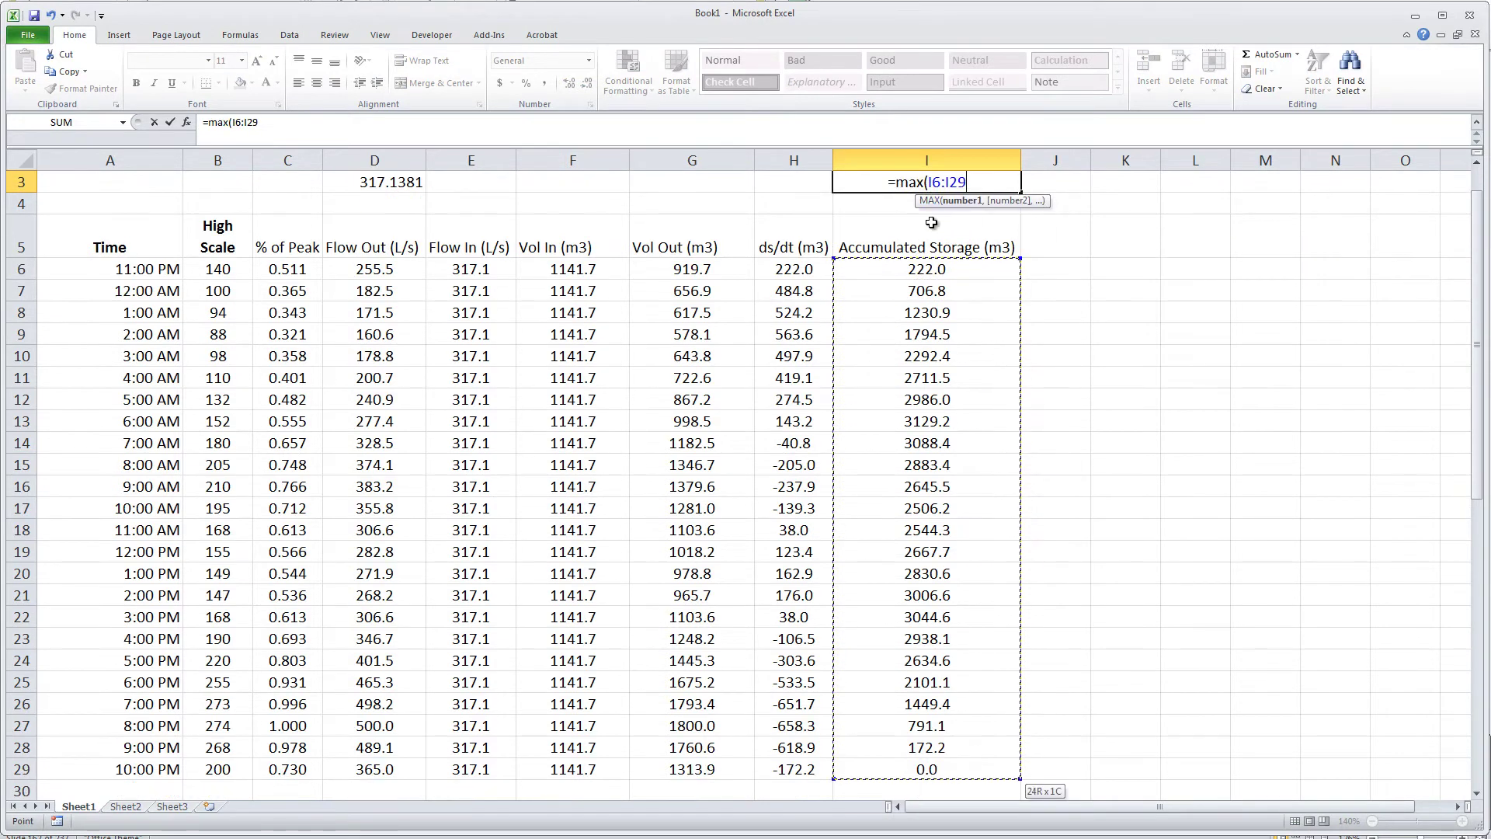
key(ctrl+Return)
key(Up)
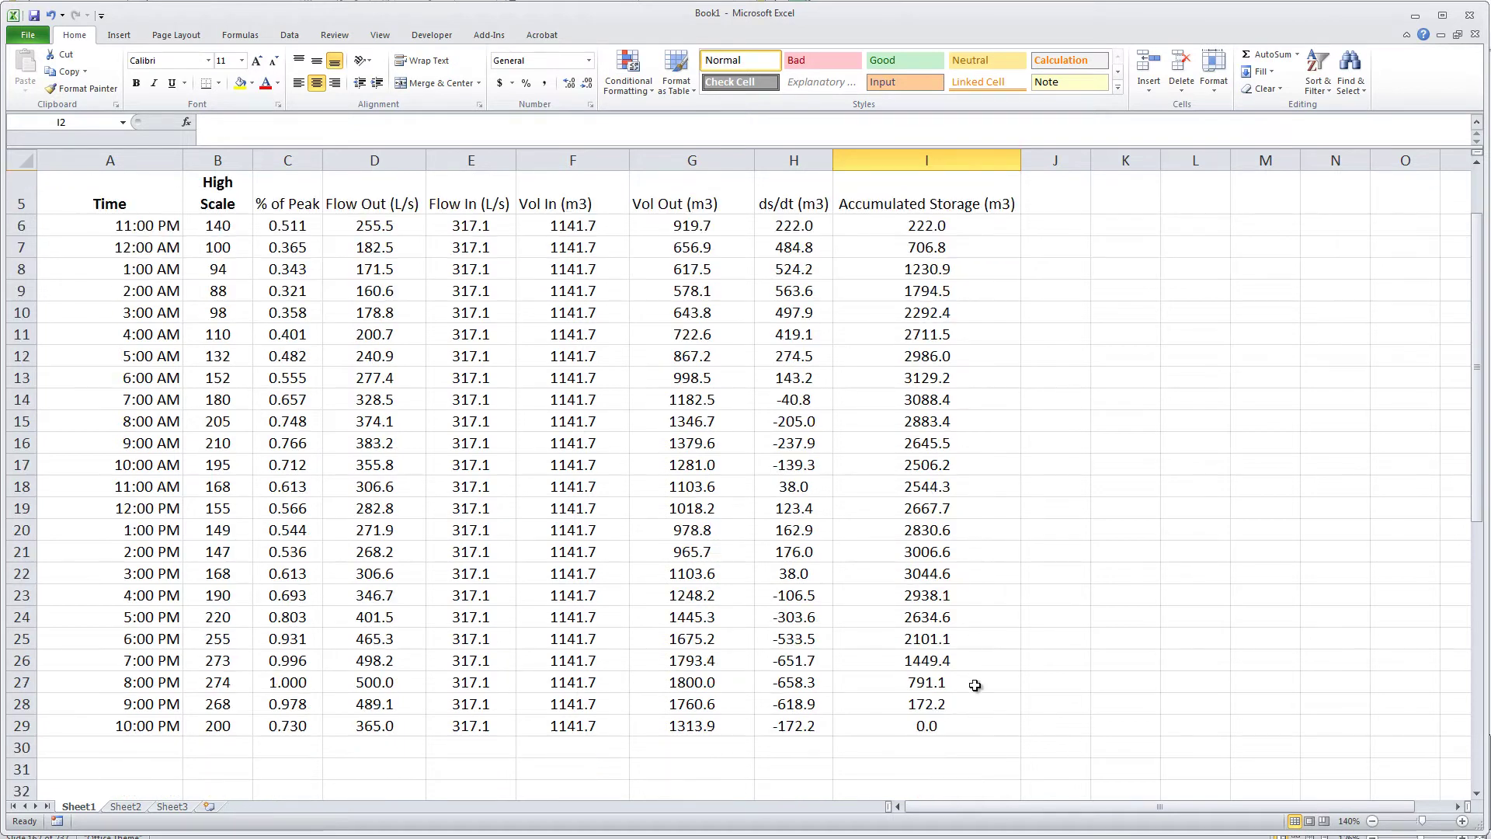
- Type '<-Max' in J13 beside the 3129.2 peak in I13
scroll(975, 691, down, 1)
click(965, 378)
click(1061, 378)
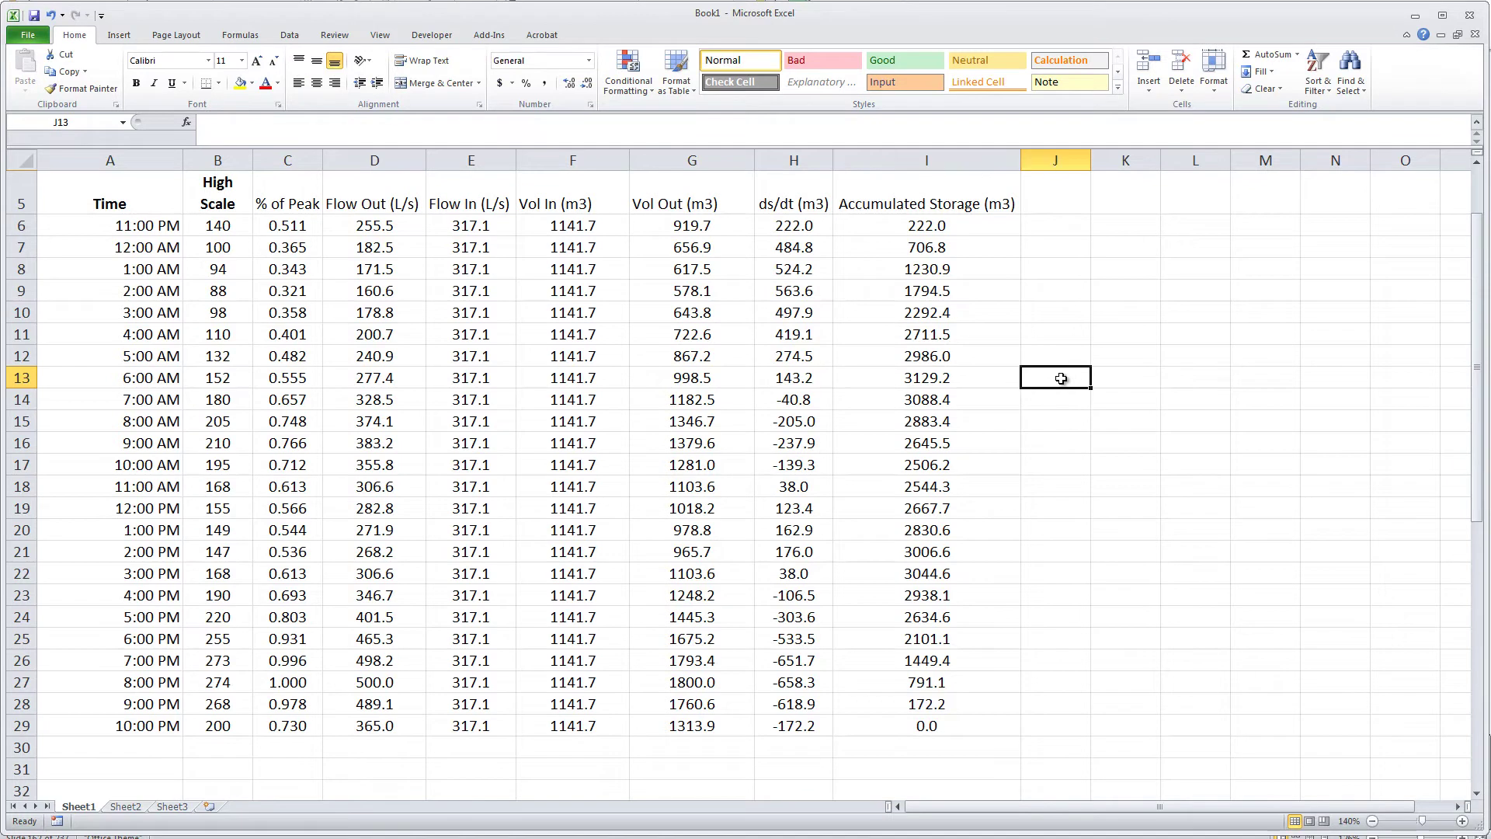
text(<-)
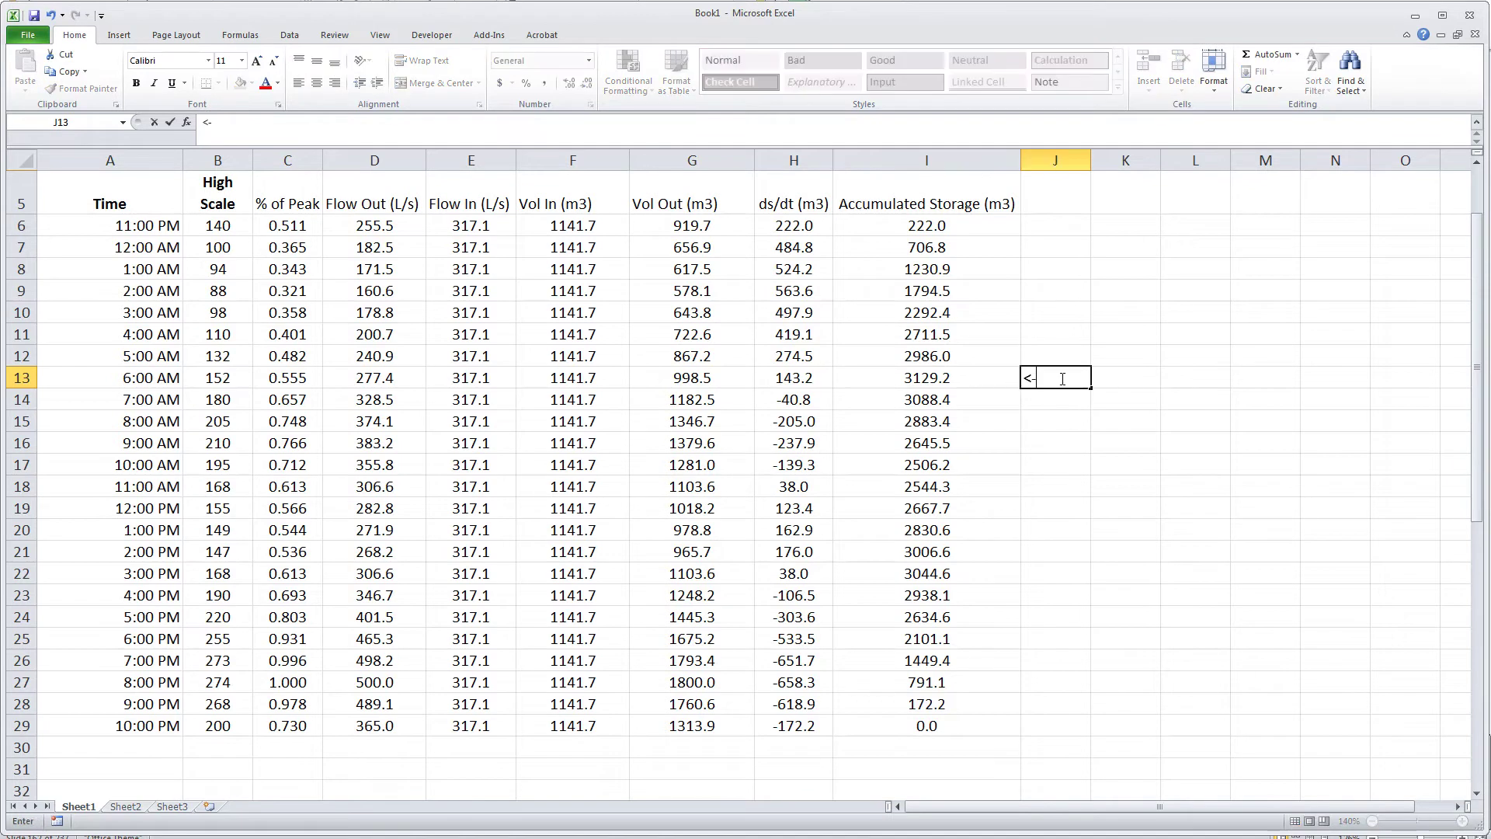
text(Max)
key(ctrl+Return)
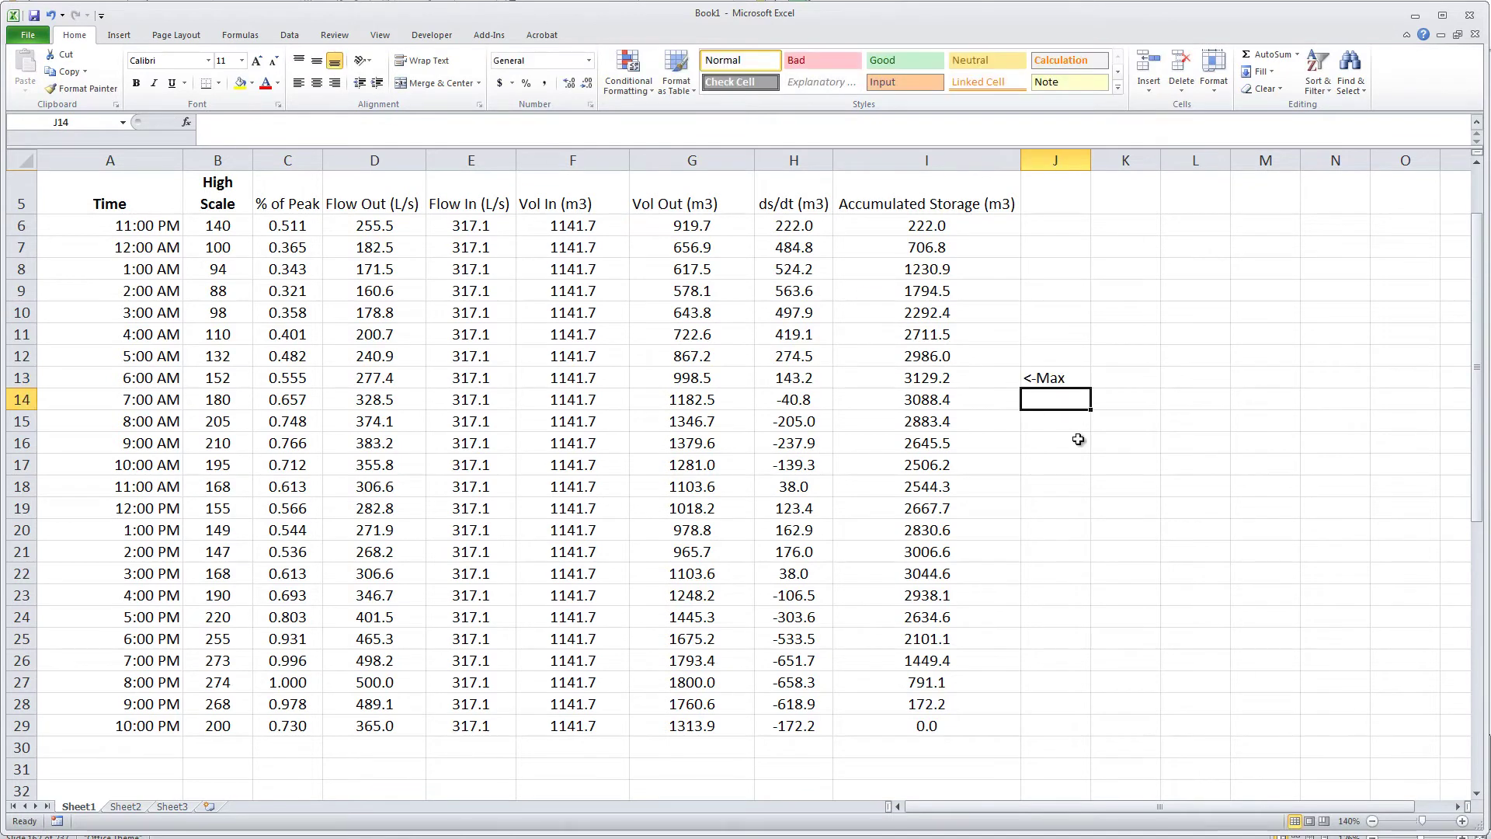
click(1096, 380)
click(1065, 370)
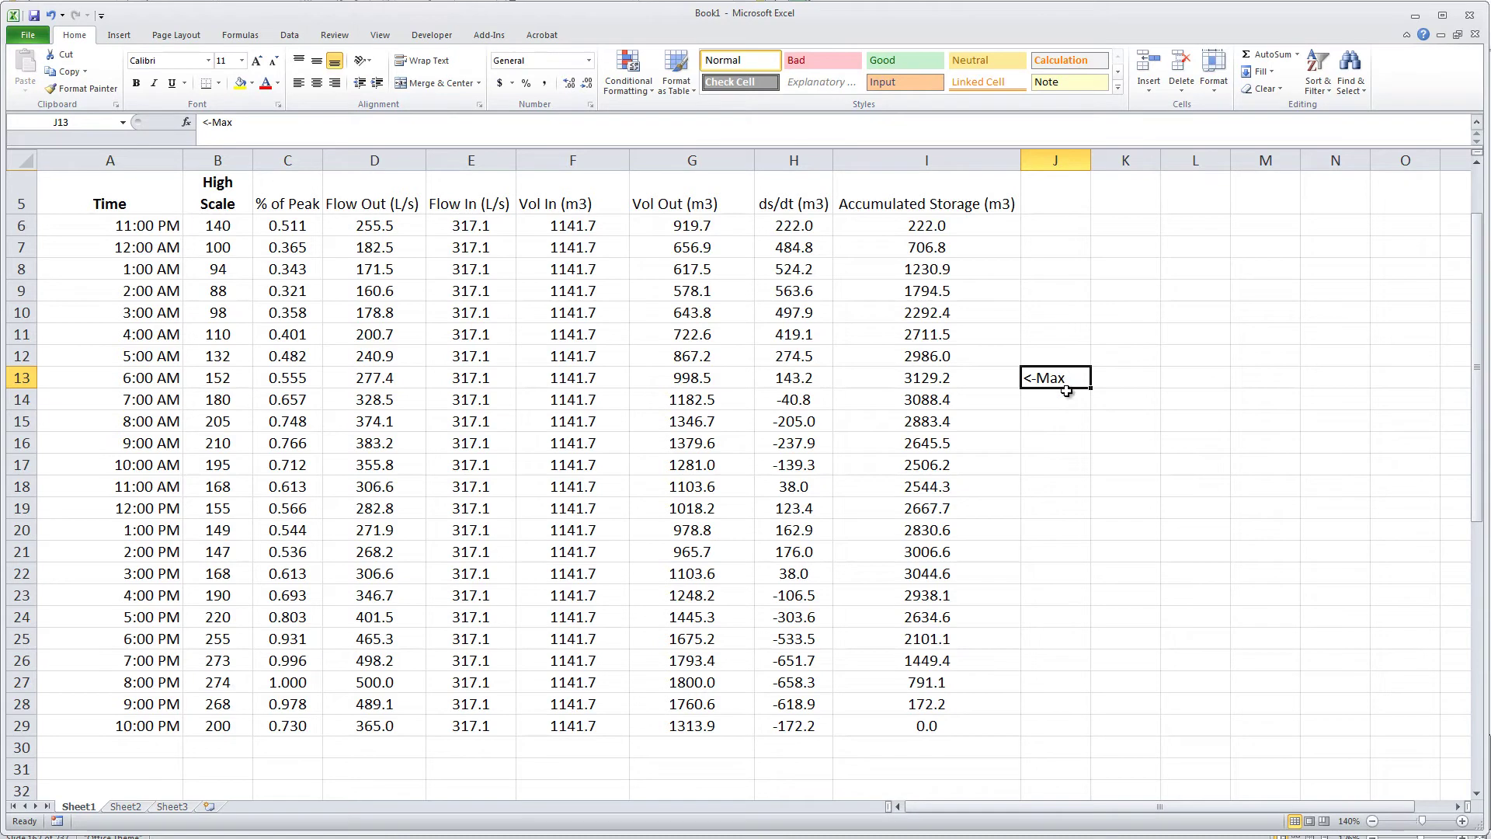
click(980, 382)
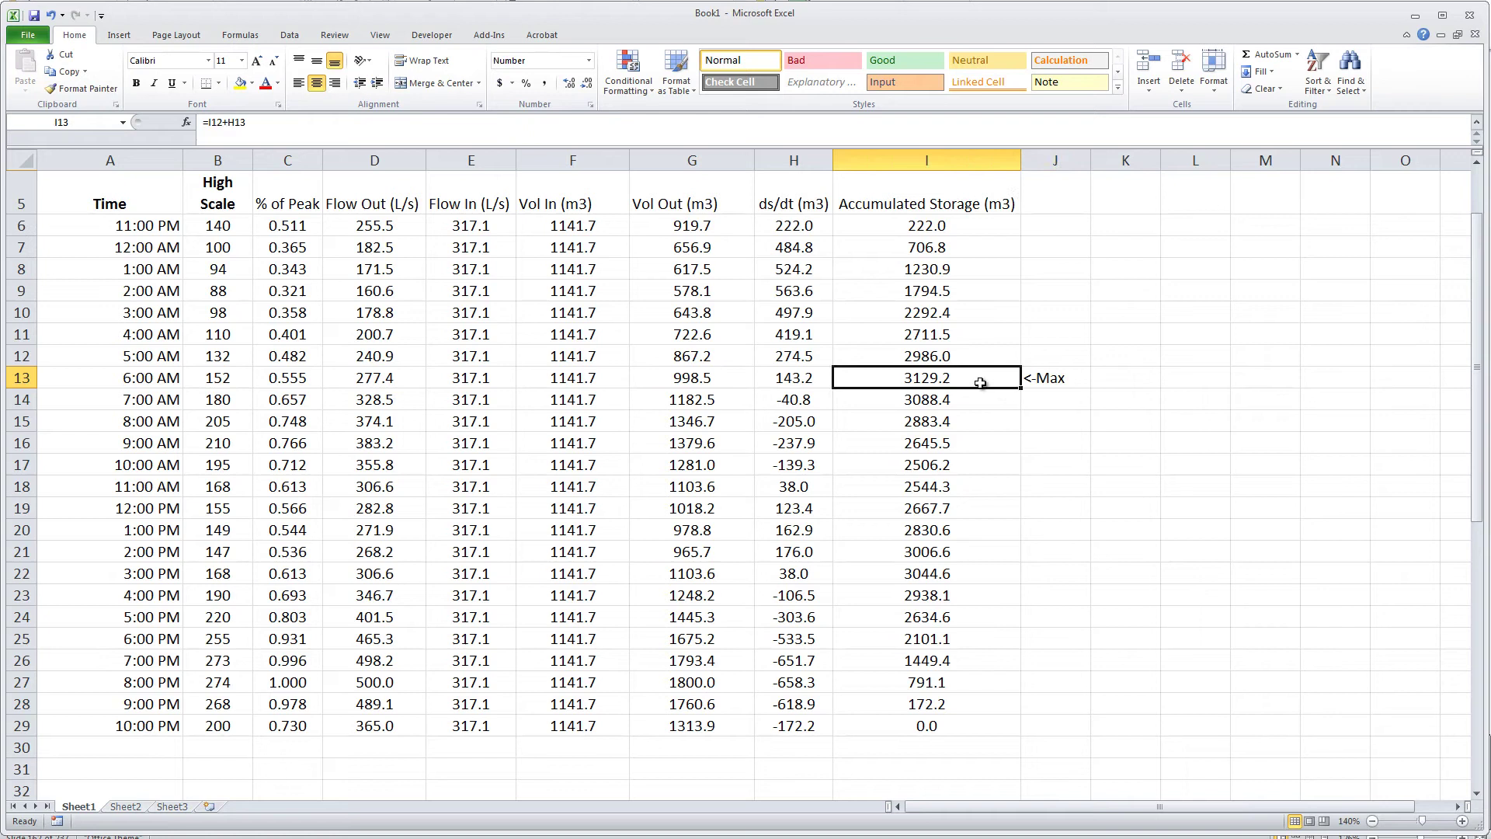